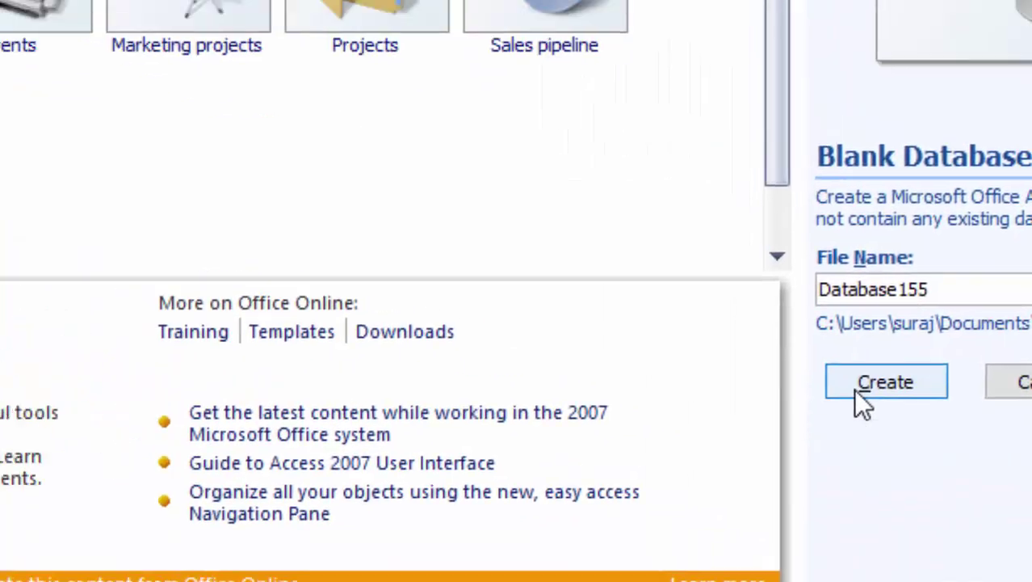
- Create a blank database and save its first table as 'Database' in Design View
left_click(846, 431)
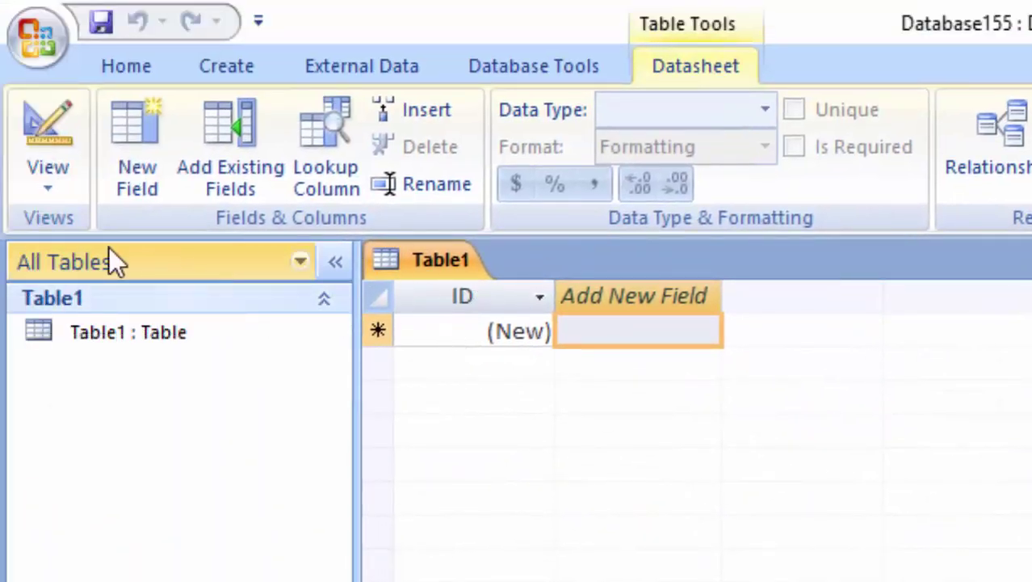
left_click(30, 199)
left_click(87, 313)
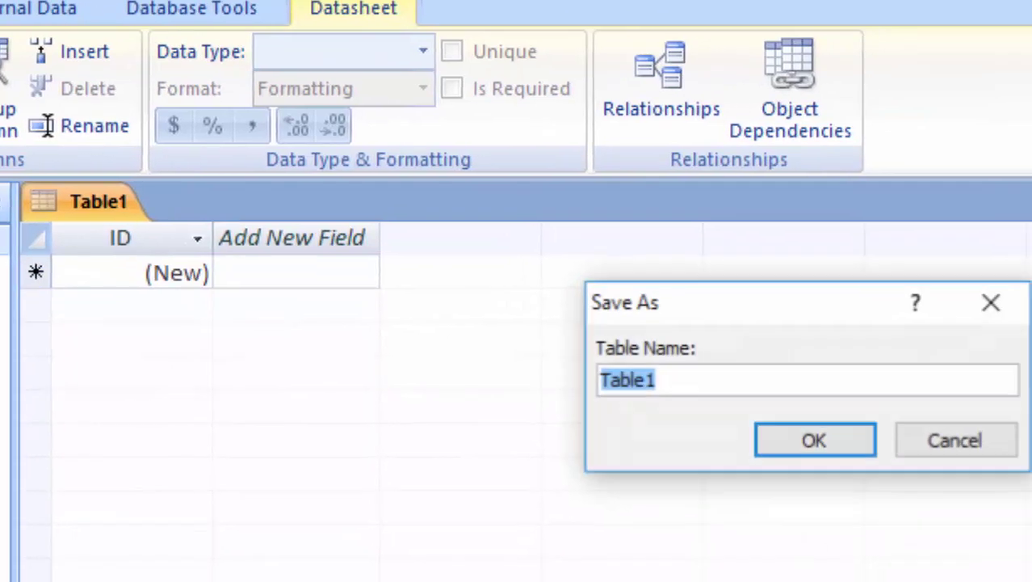
key("BackSpace")
type("Databa")
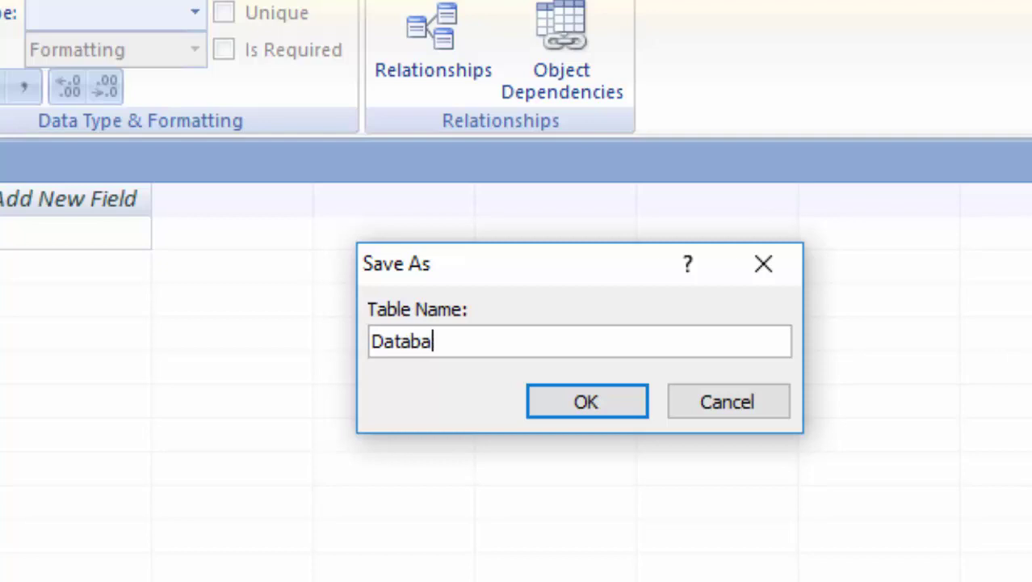
type("se")
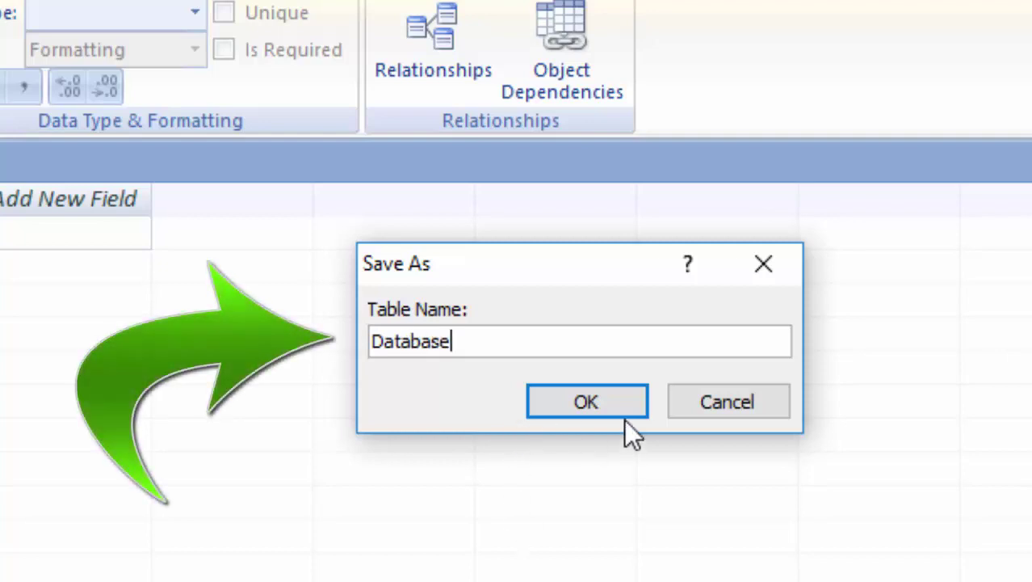
left_click(625, 418)
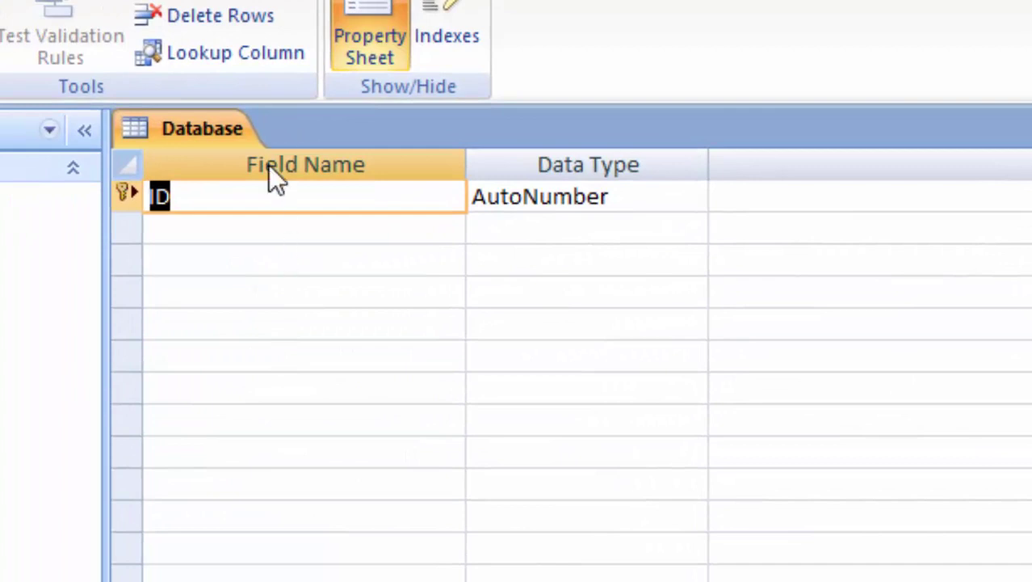
- Rename the ID field to 'Serial number', change it to Number, and begin its validation rule
left_click(258, 206)
key("BackSpace")
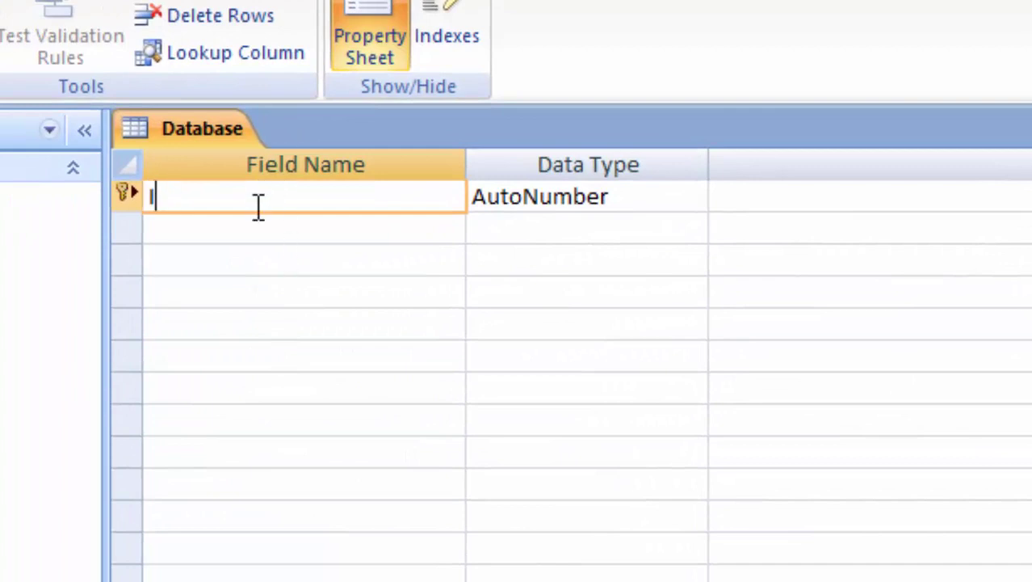
type("Seria")
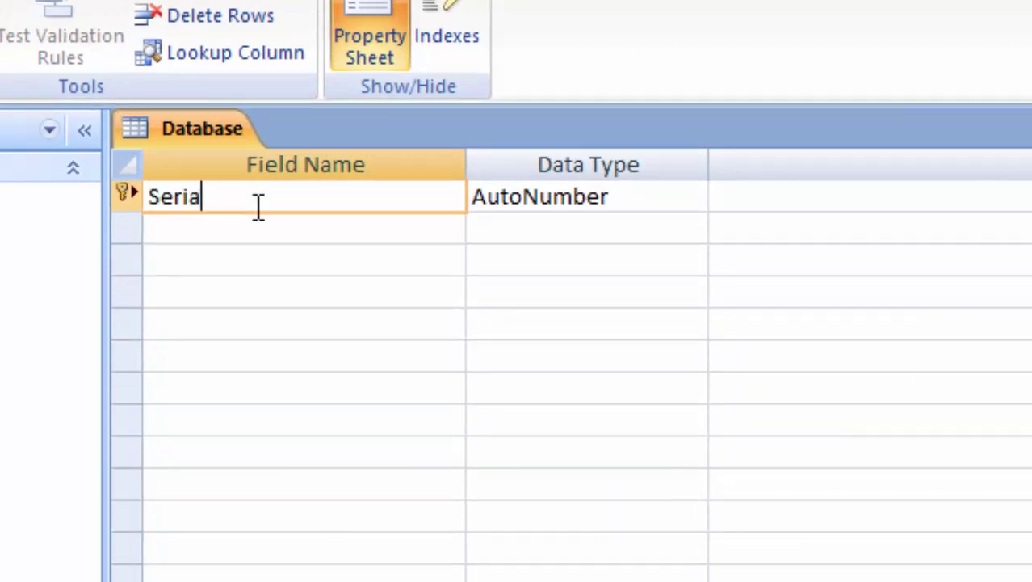
type("l numb")
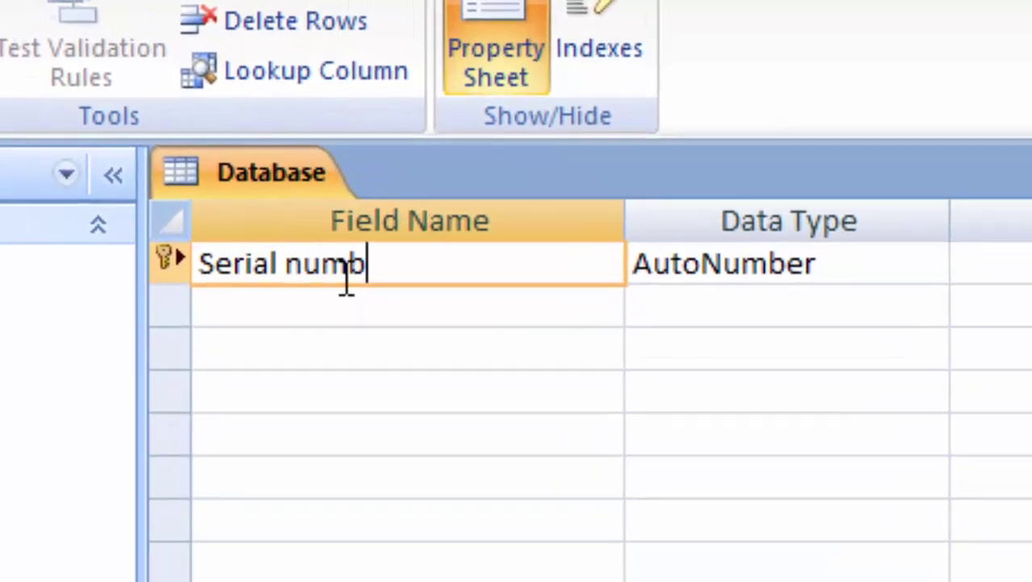
type("er")
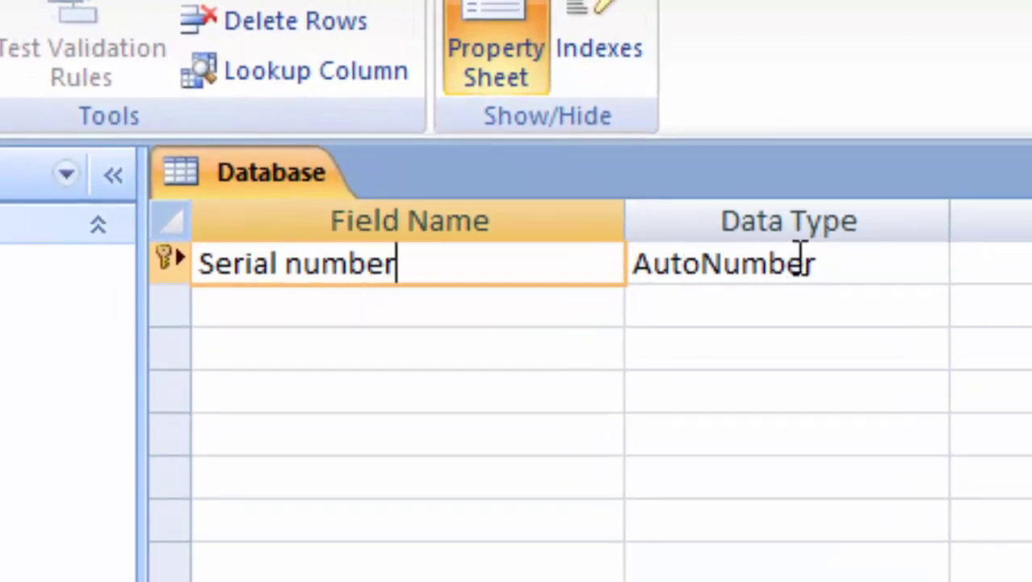
left_click(847, 260)
left_click(927, 270)
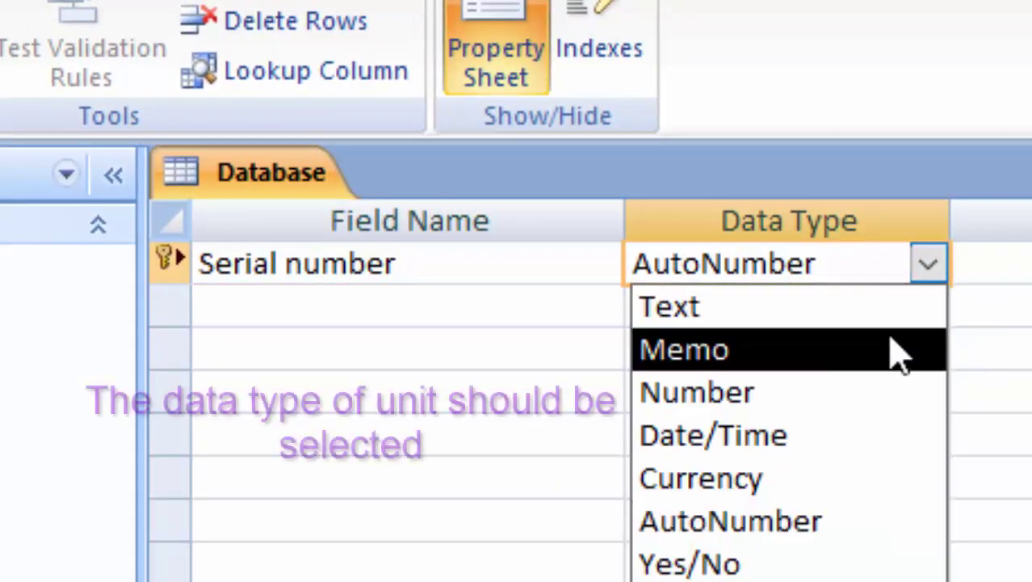
left_click(875, 391)
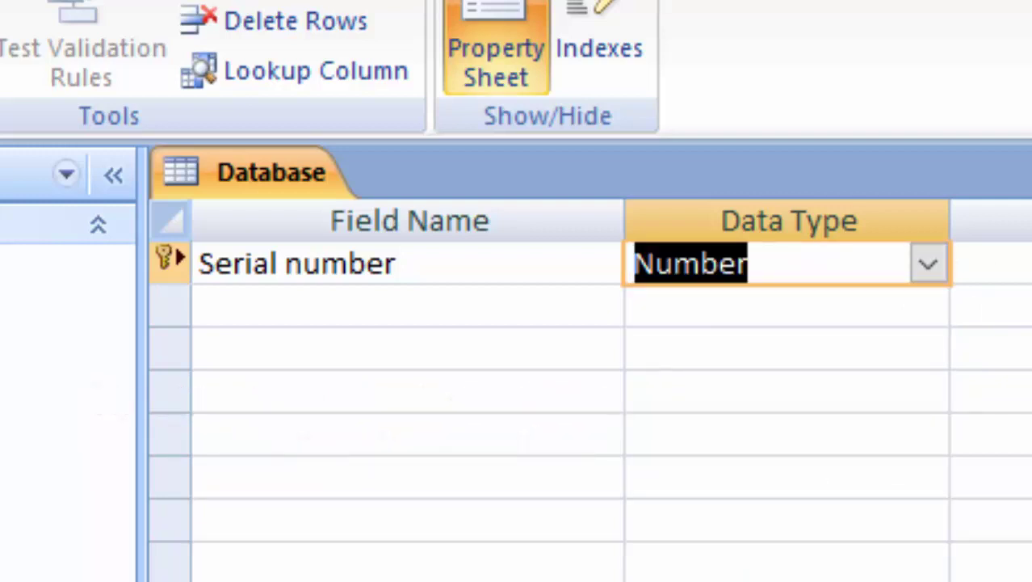
key("F6")
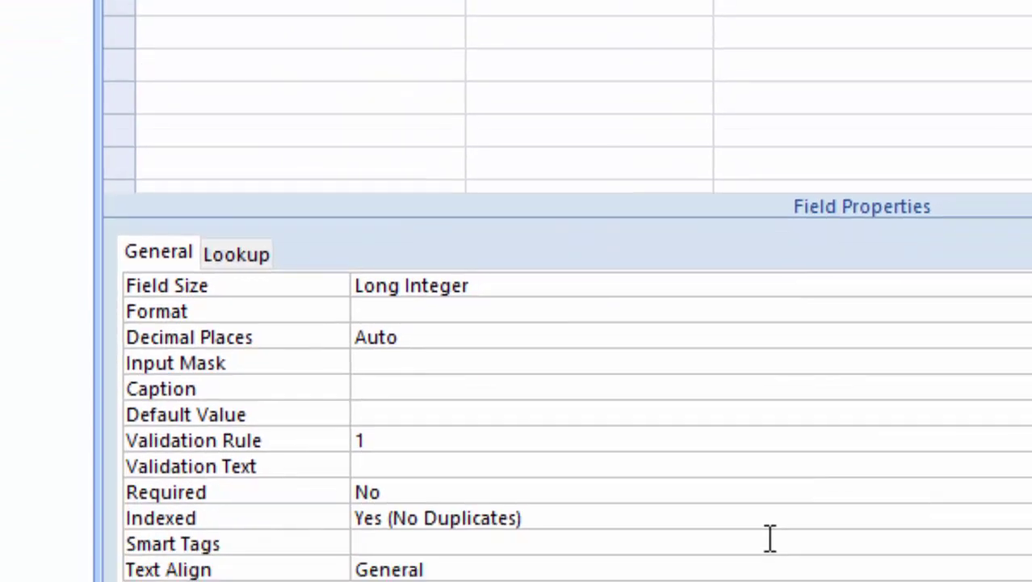
type("0000<")
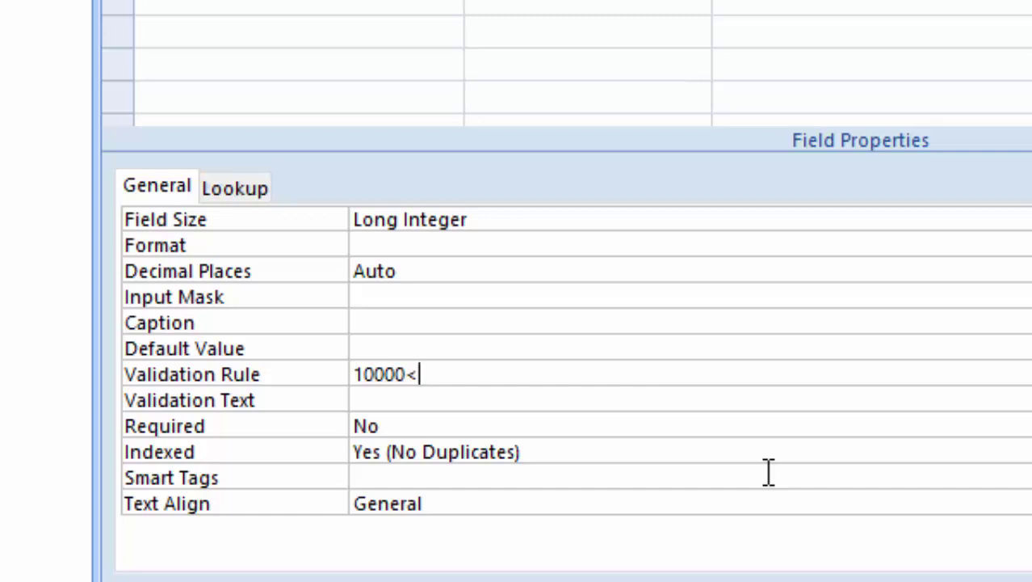
- Correct Serial number's validation rule to <10000 after dismissing the syntax error
left_click(407, 401)
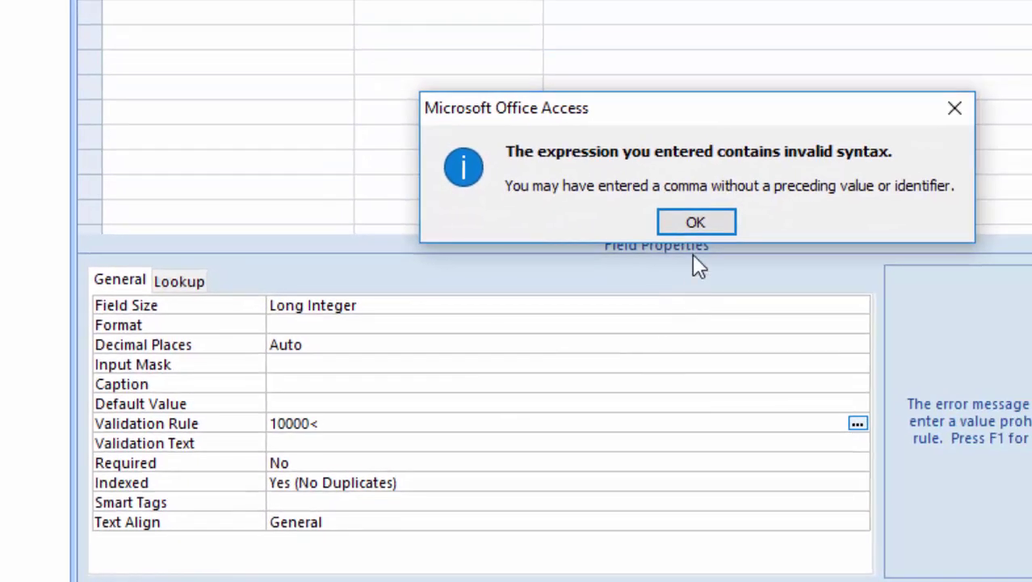
left_click(694, 246)
left_click(701, 228)
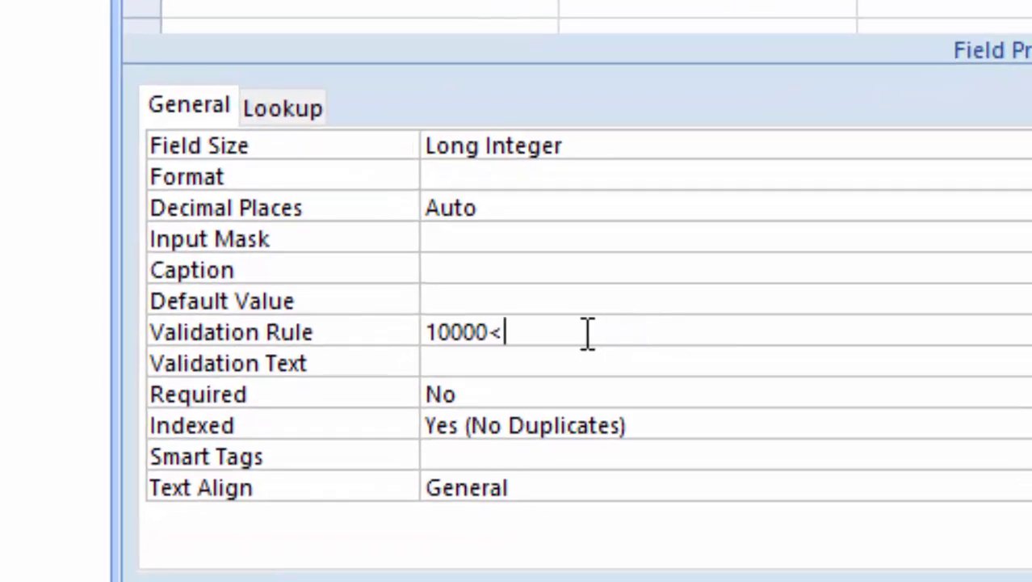
left_click(426, 331)
type(">")
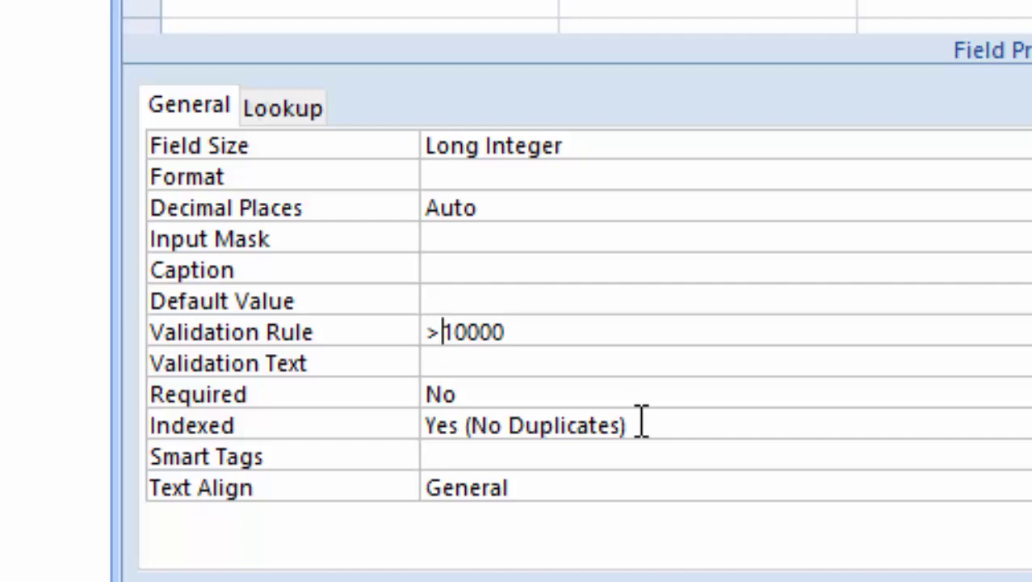
key("BackSpace")
type("<")
- Set Serial number's validation text to 'Less than ten thousand'
left_click(474, 363)
type("Less t")
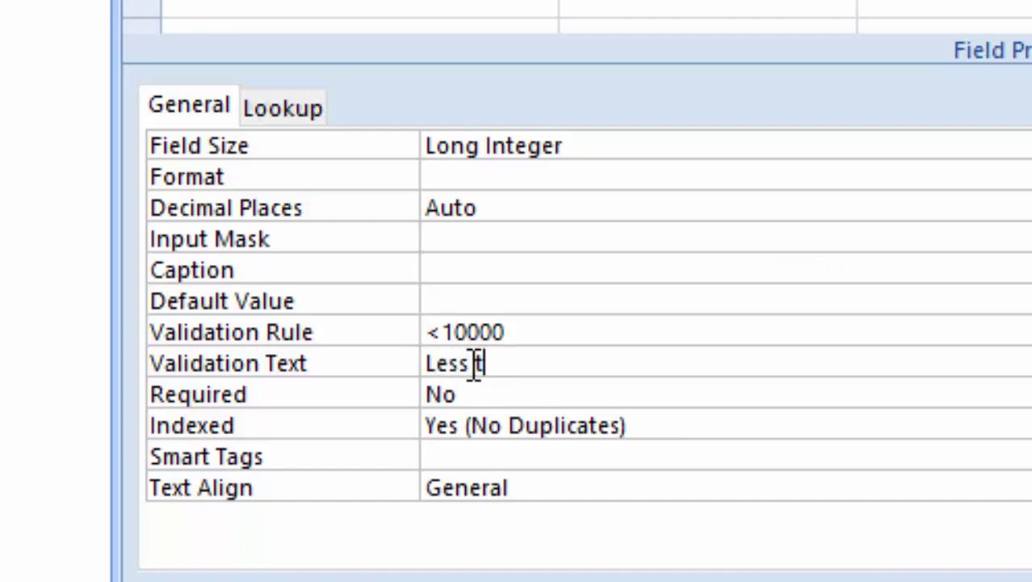
type("han o")
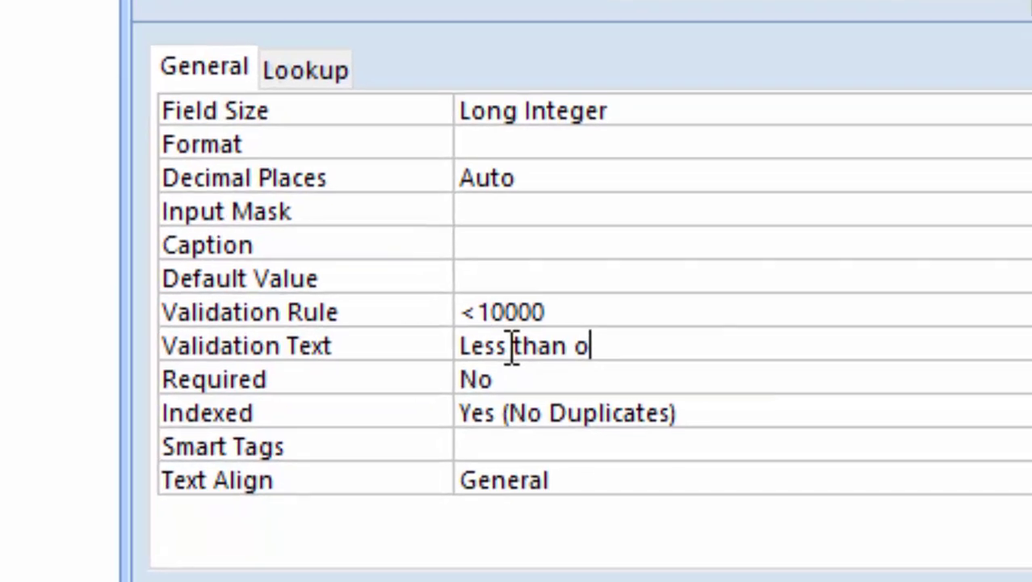
key("BackSpace")
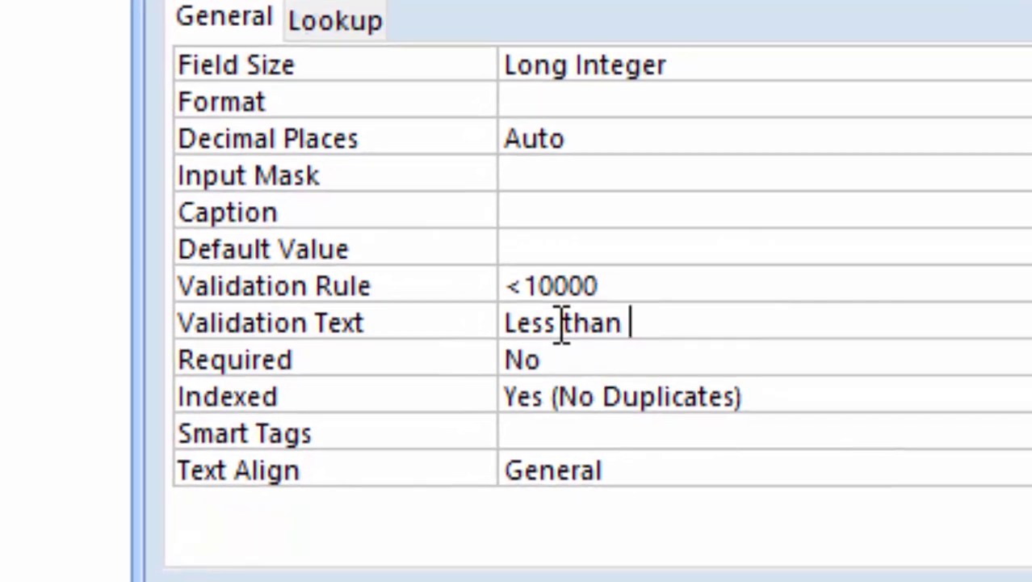
type("ten ")
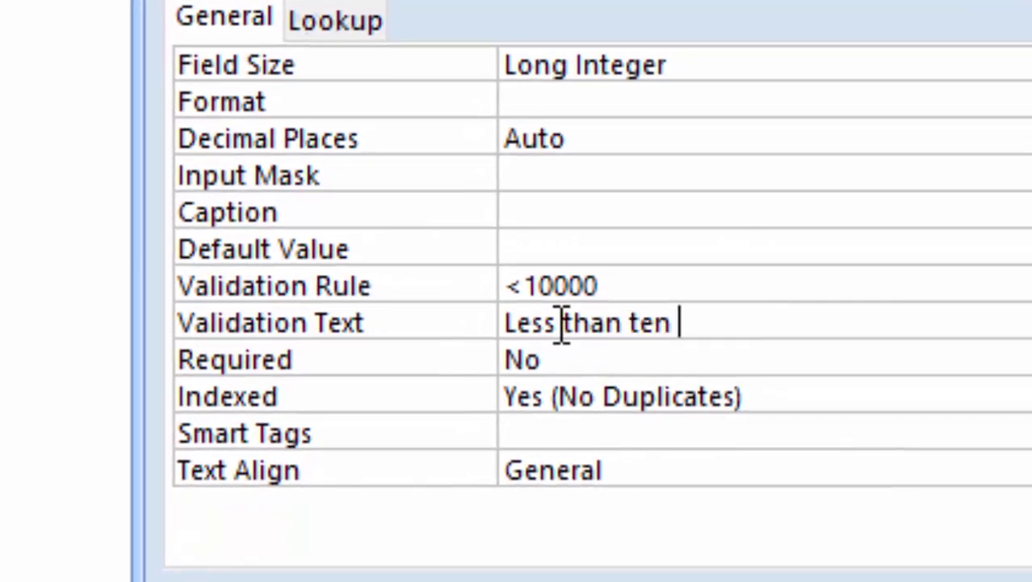
type("thous")
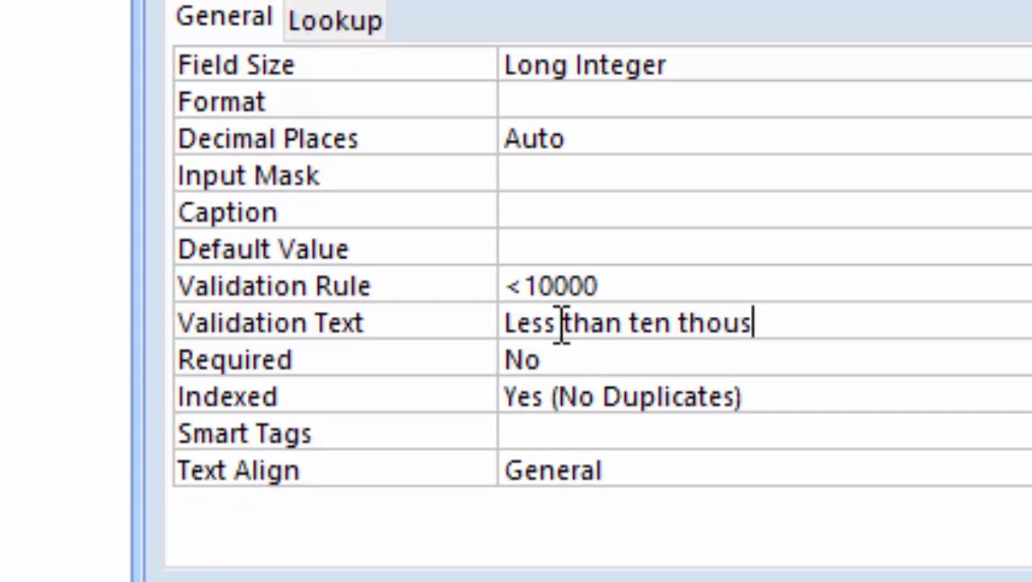
type("ans")
key("BackSpace")
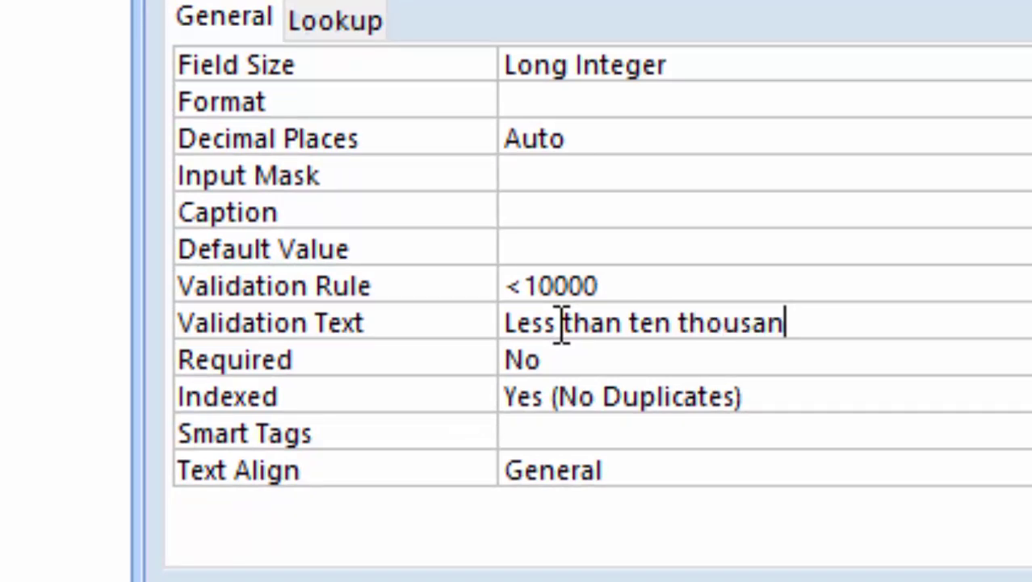
type("d")
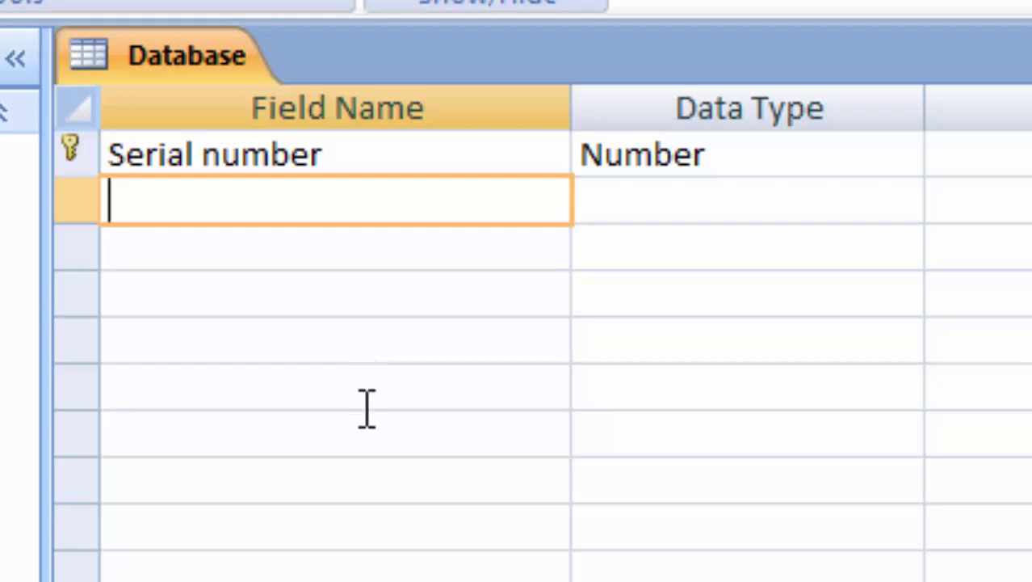
- Add the Product name field and a Price field of type Number
type("Pro")
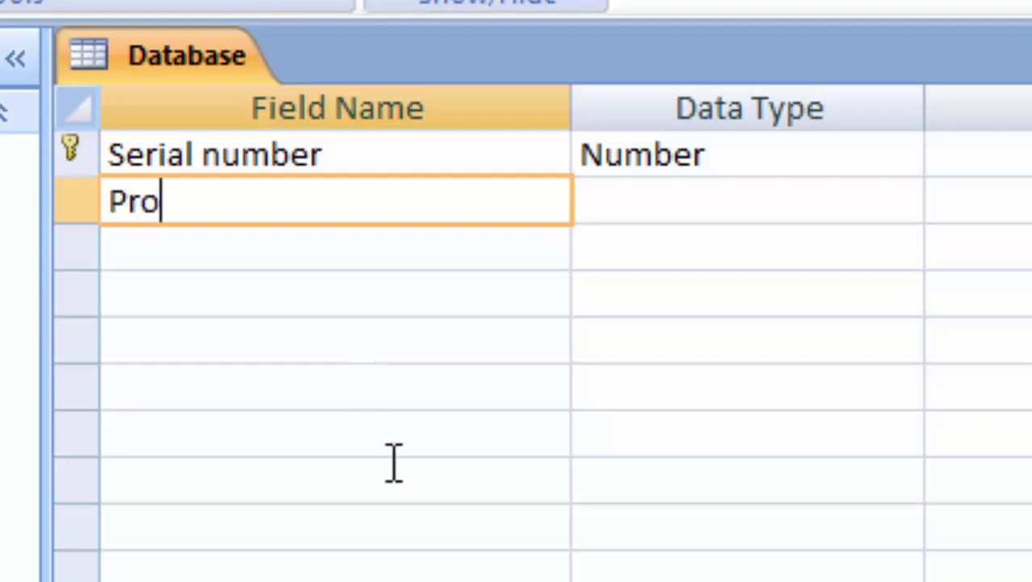
type("duct ")
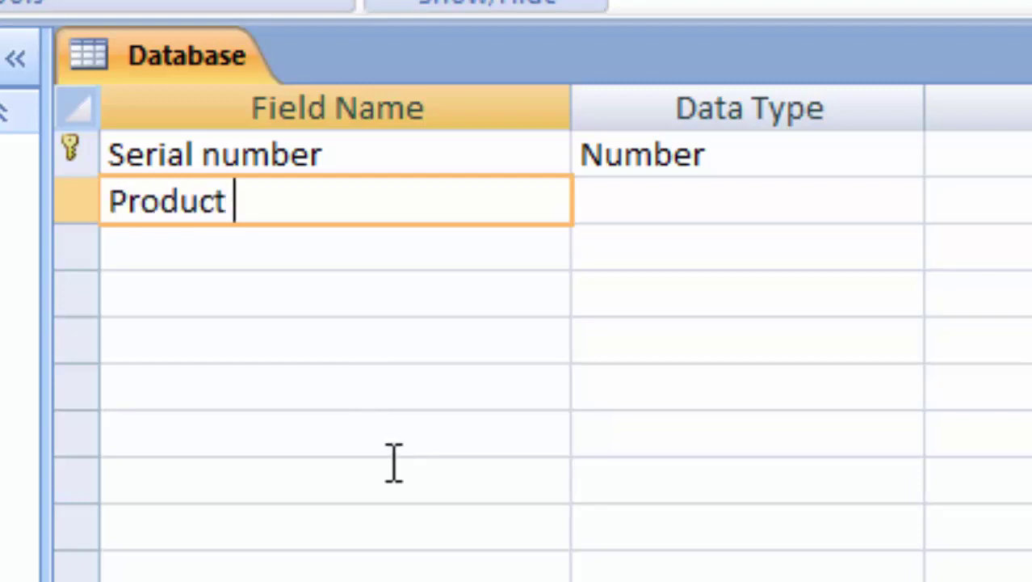
type("name")
key("Tab")
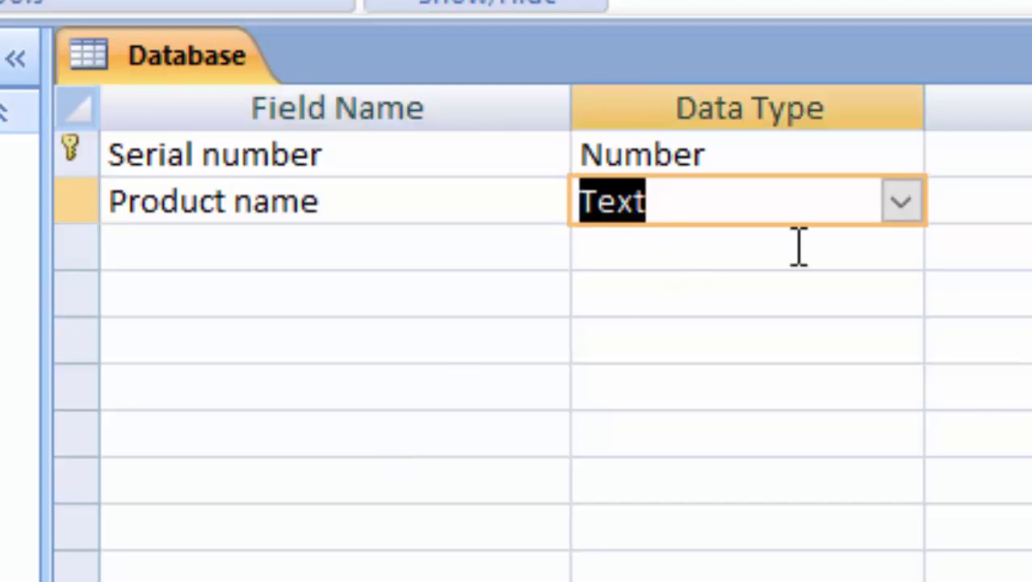
left_click(303, 246)
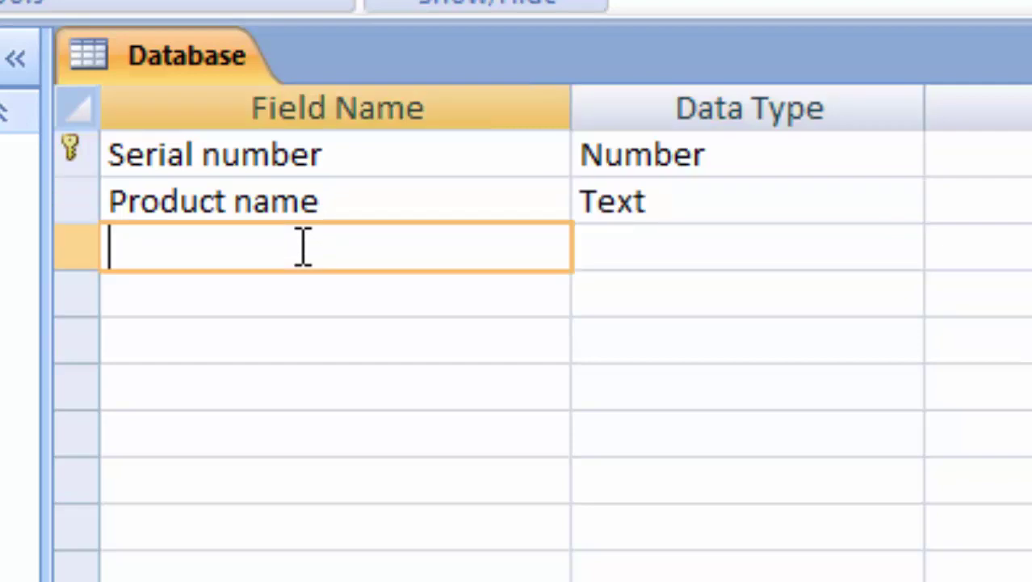
type("Pri")
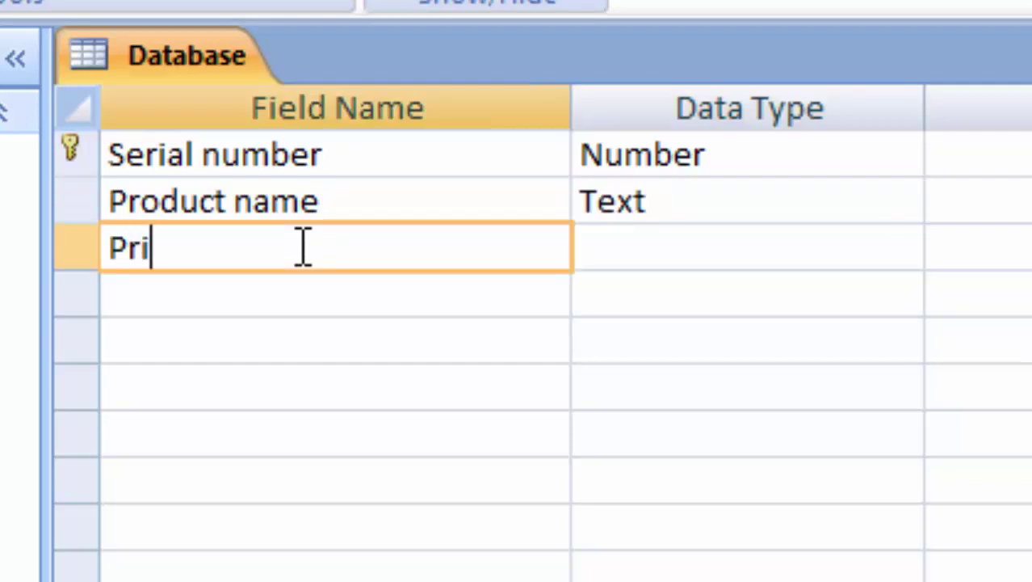
type("ce")
key("Tab")
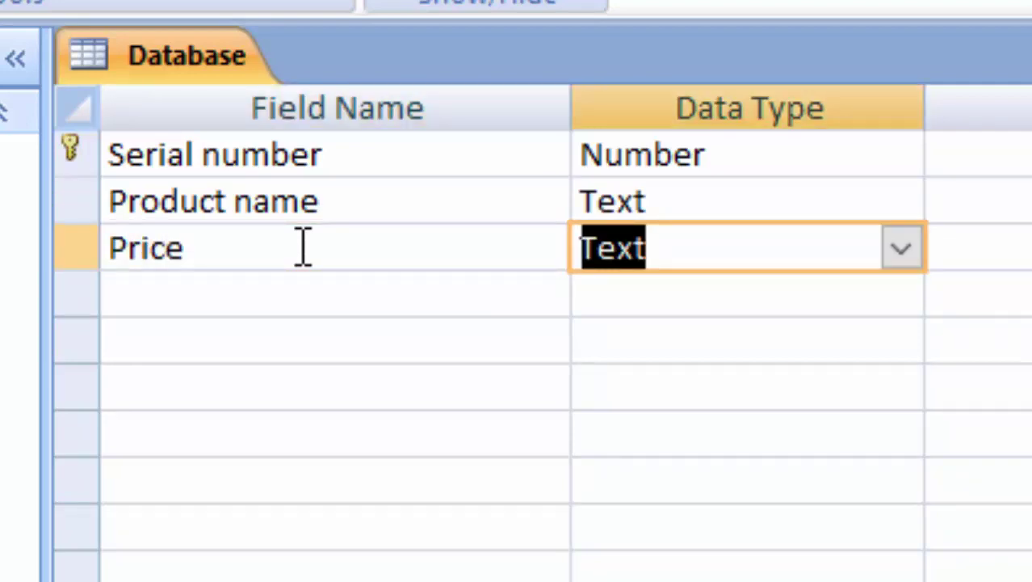
left_click(901, 249)
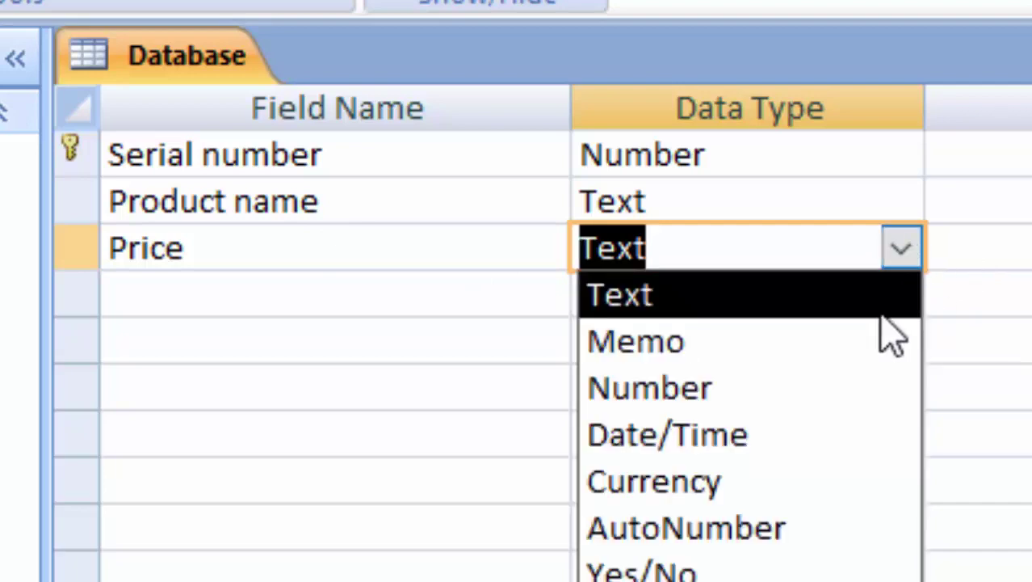
left_click(843, 392)
- Add Number fields named 'unit' and 'Total;' to the table
left_click(196, 299)
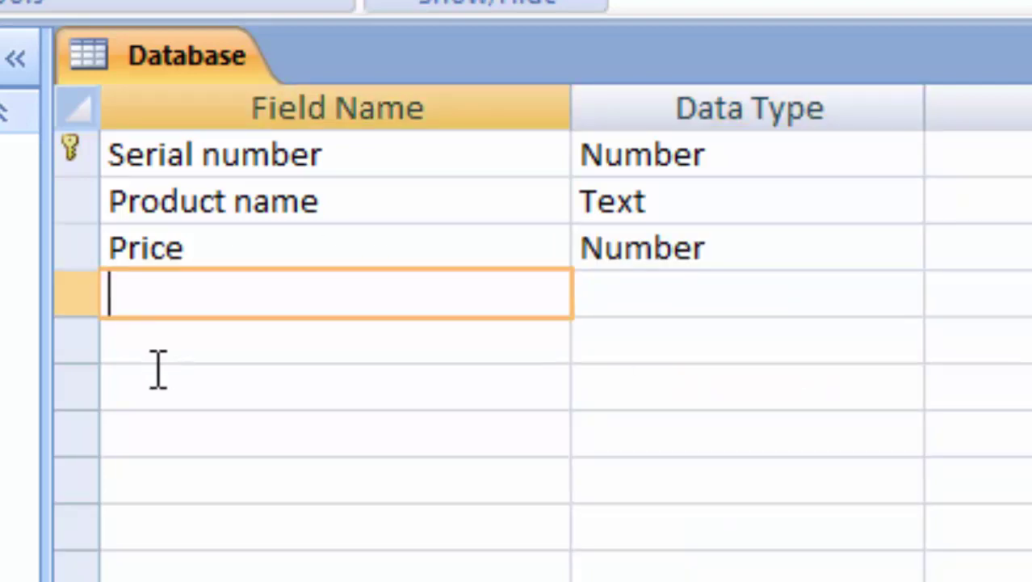
type("unit")
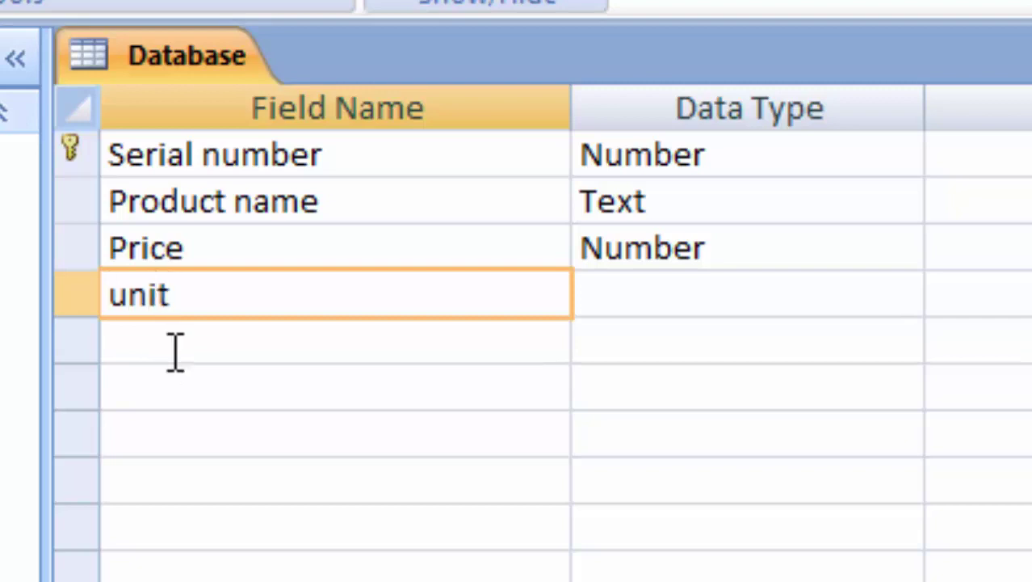
left_click(782, 308)
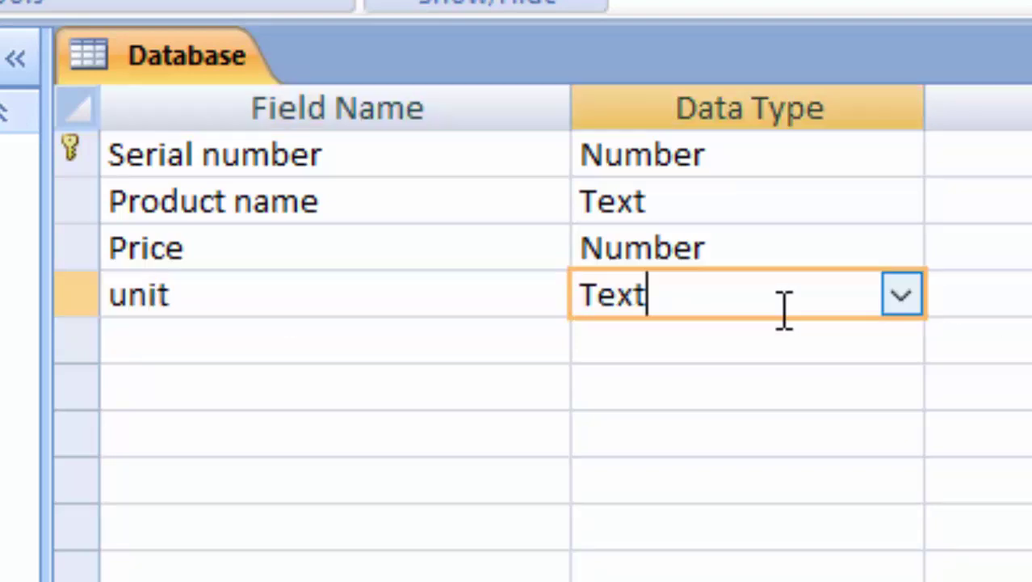
left_click(901, 297)
left_click(808, 446)
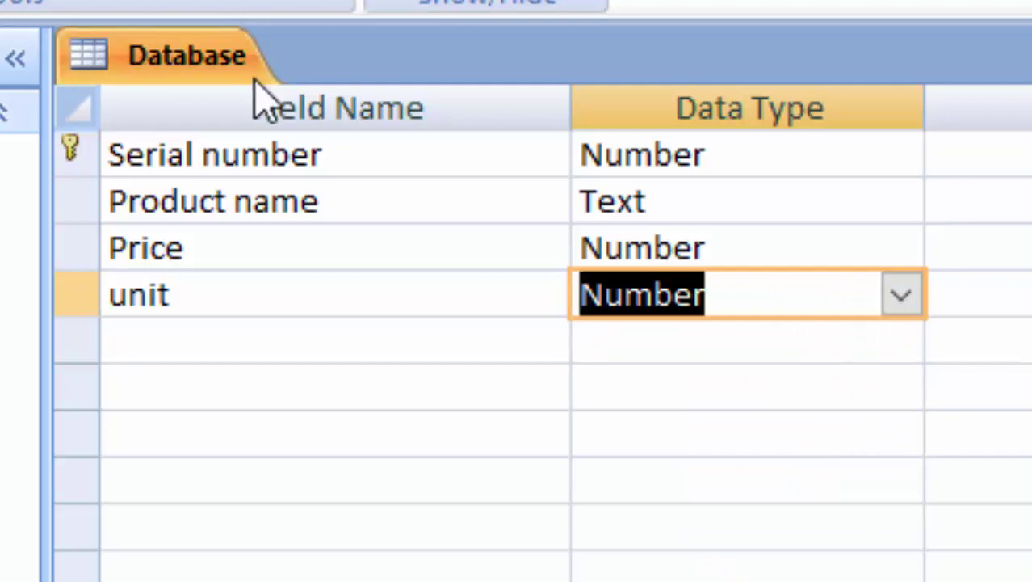
left_click(186, 339)
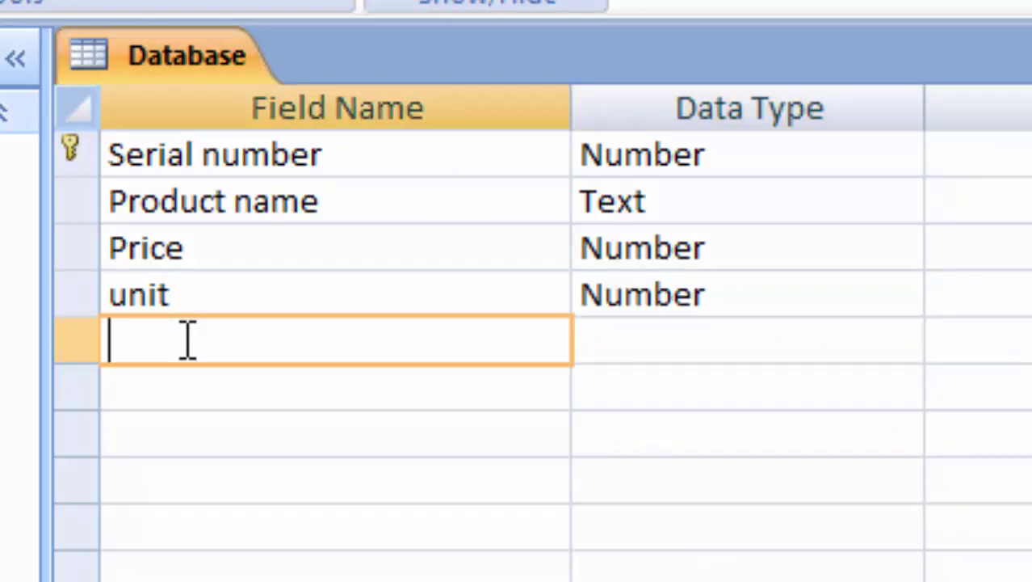
type("Tota")
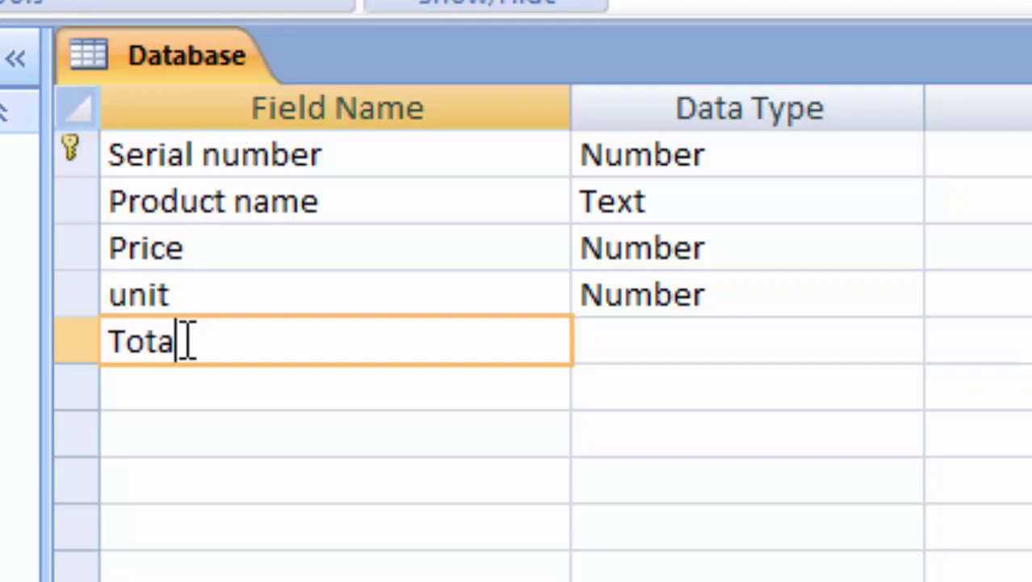
type("l;")
left_click(720, 346)
left_click(904, 343)
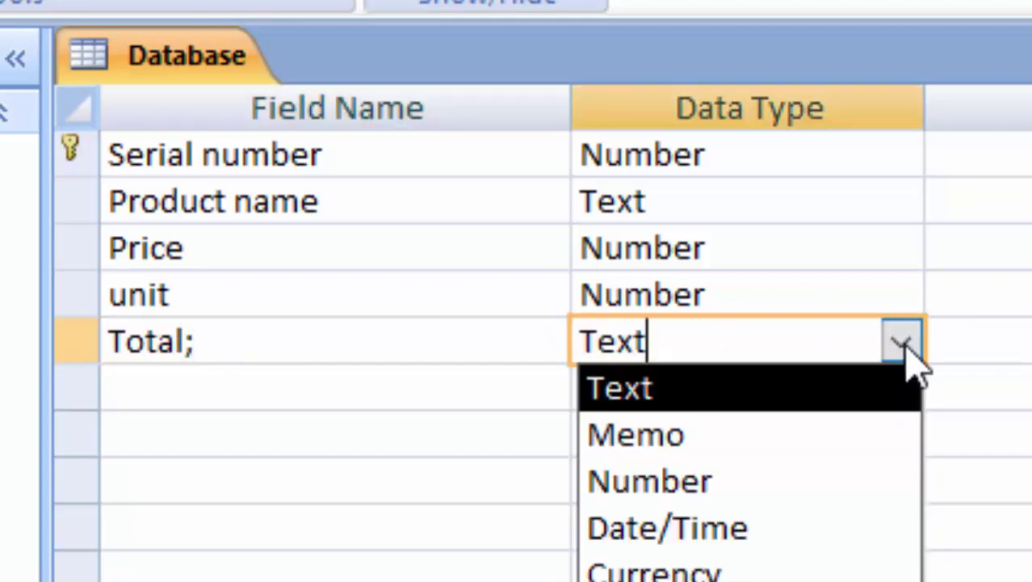
left_click(829, 494)
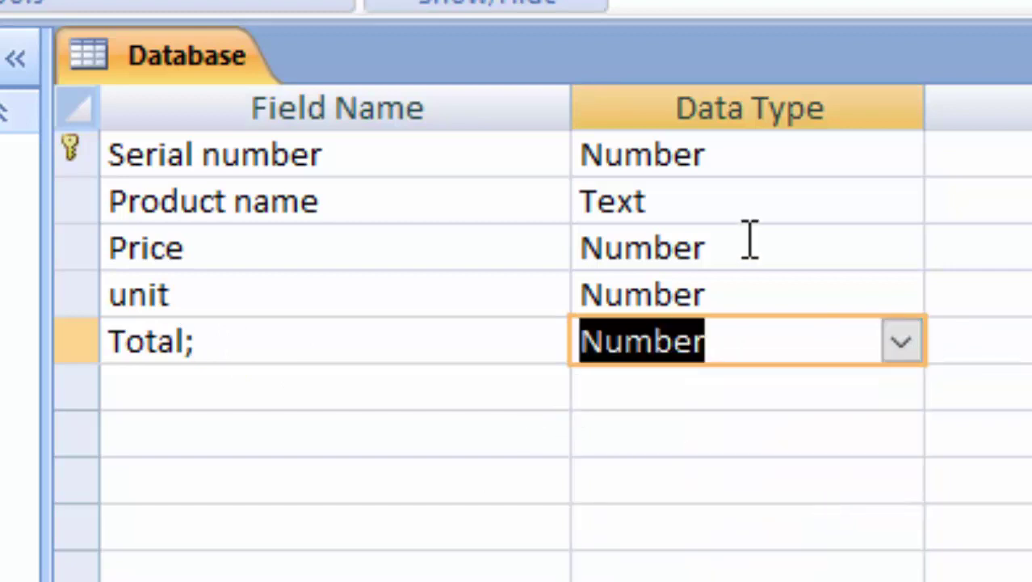
left_click(790, 157)
left_click(794, 246)
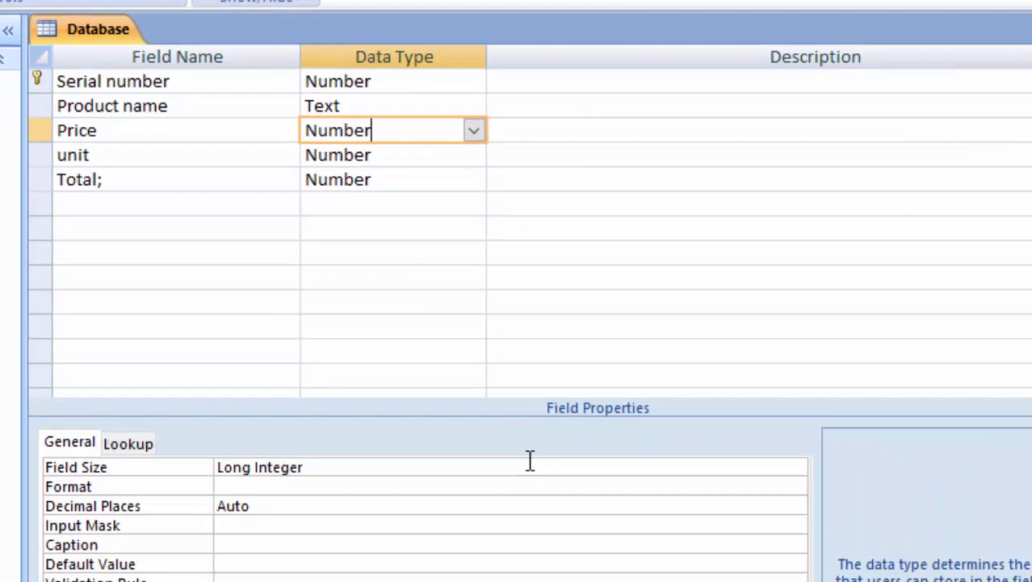
- Set Price's field size to Decimal with scale 3
left_click(530, 460)
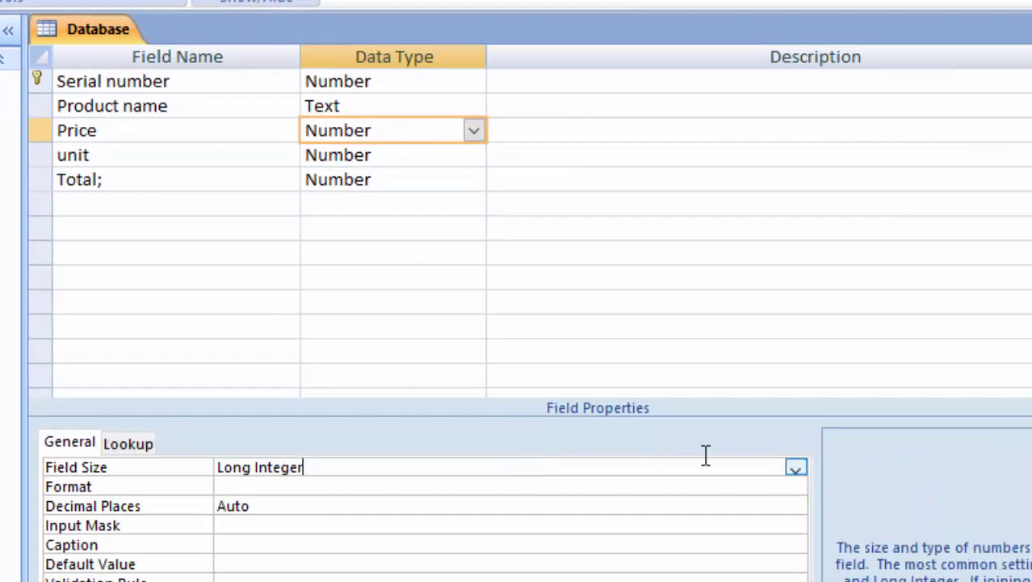
left_click(795, 465)
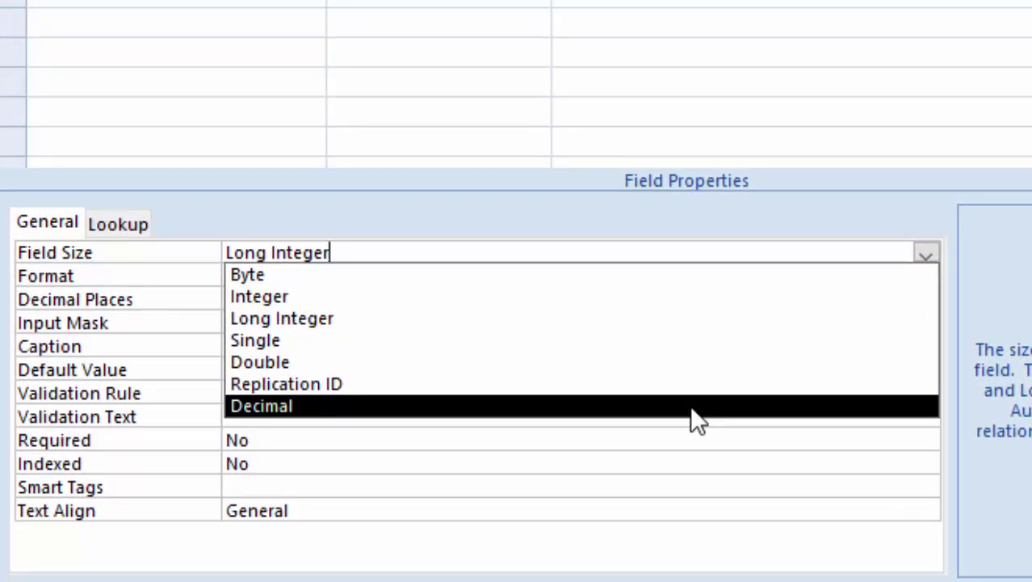
left_click(693, 411)
left_click(284, 323)
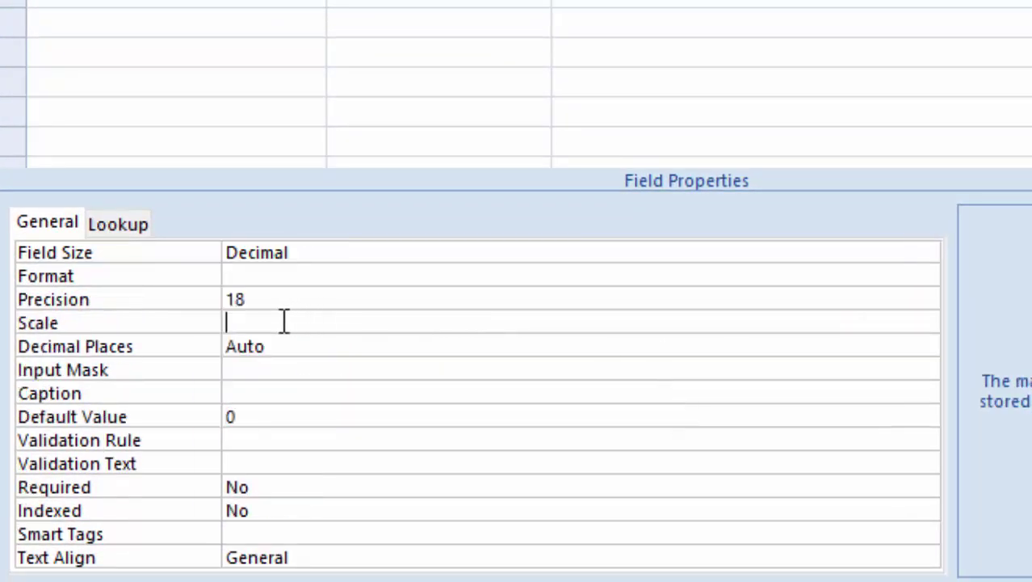
type("3")
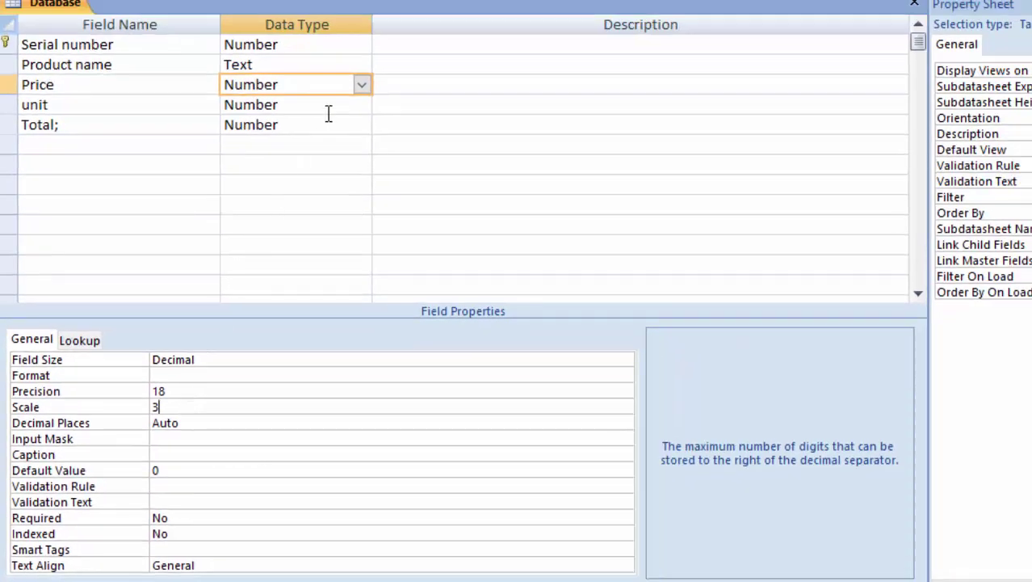
- Set the unit field's size to Decimal
left_click(328, 110)
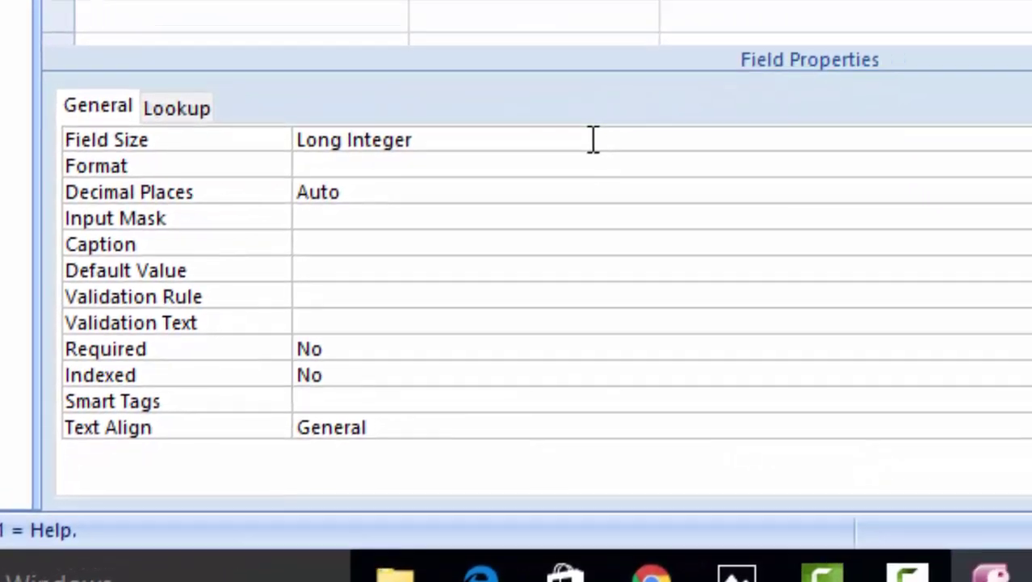
left_click(593, 139)
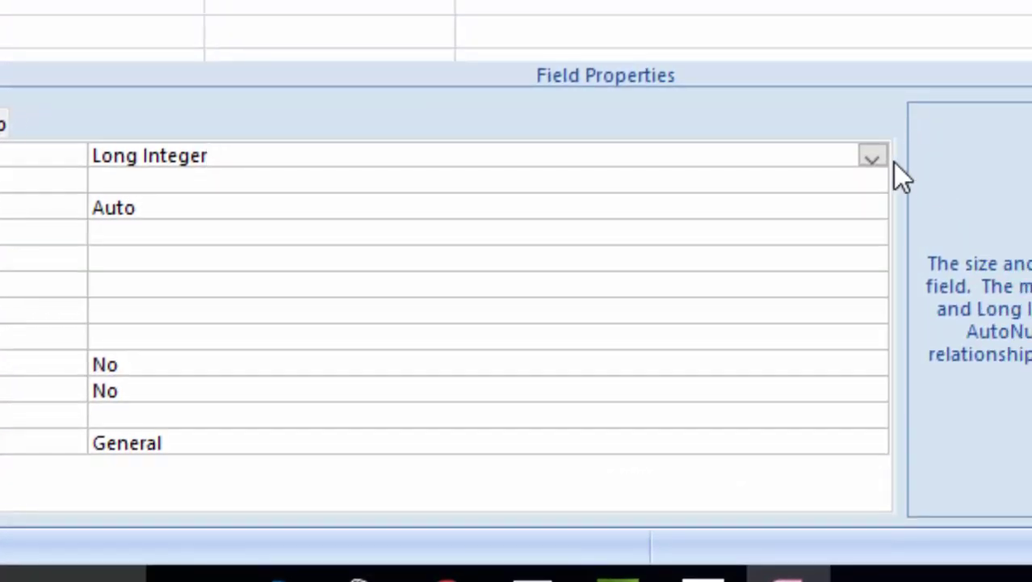
left_click(877, 159)
left_click(812, 316)
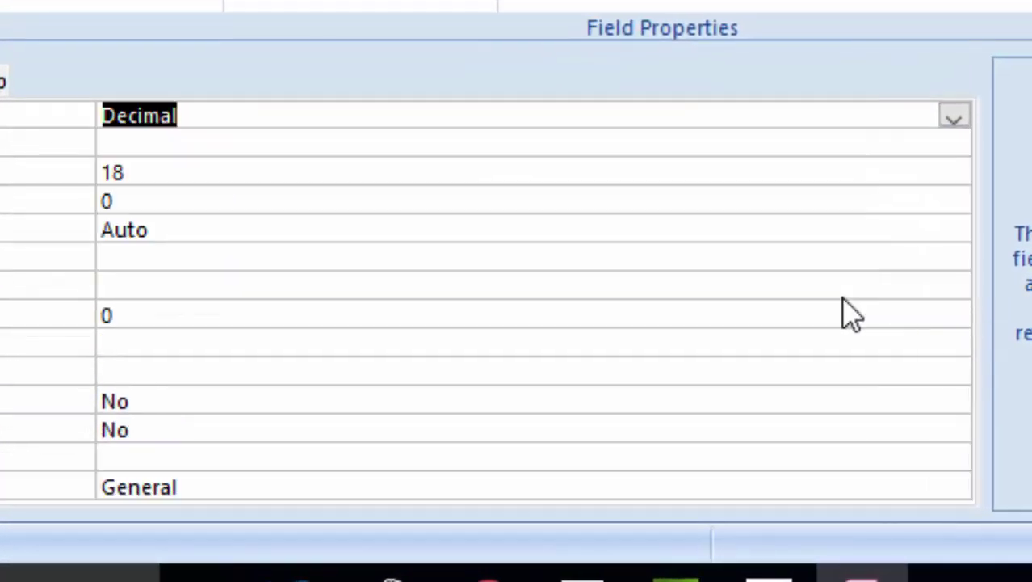
left_click(225, 201)
type("3")
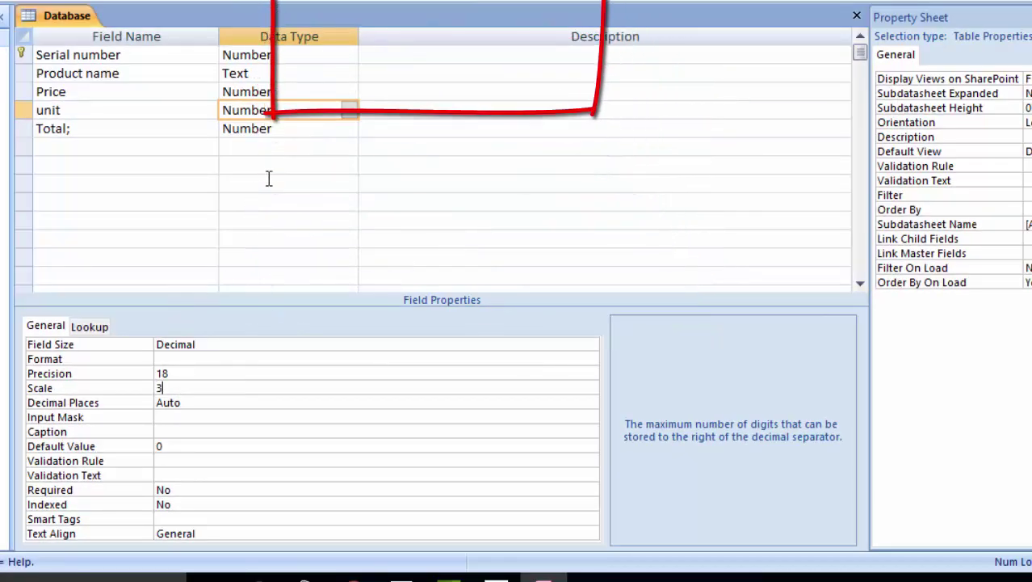
- Set Total's field size to Decimal and clear its Scale value
left_click(284, 130)
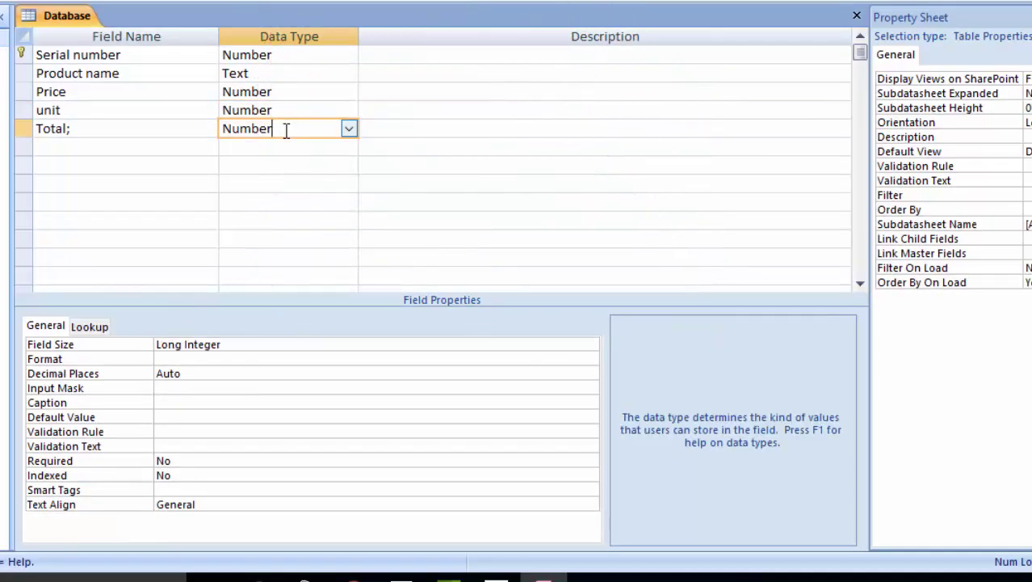
left_click(238, 346)
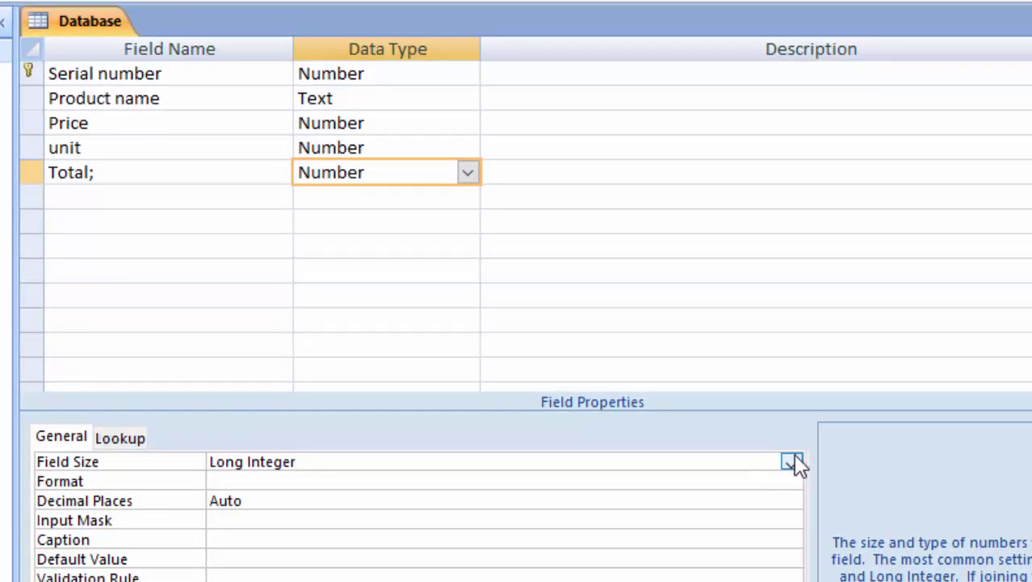
left_click(790, 461)
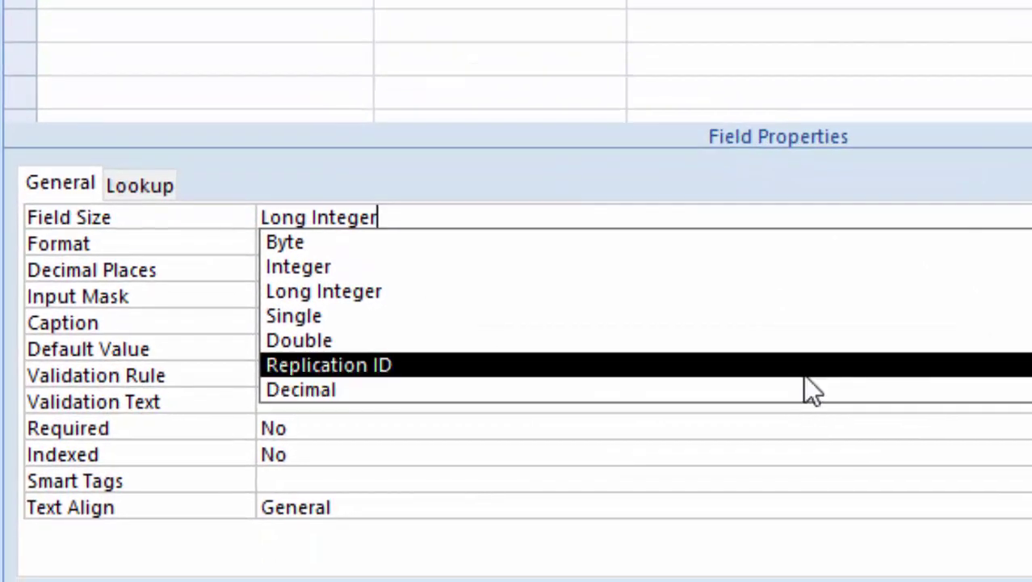
left_click(802, 390)
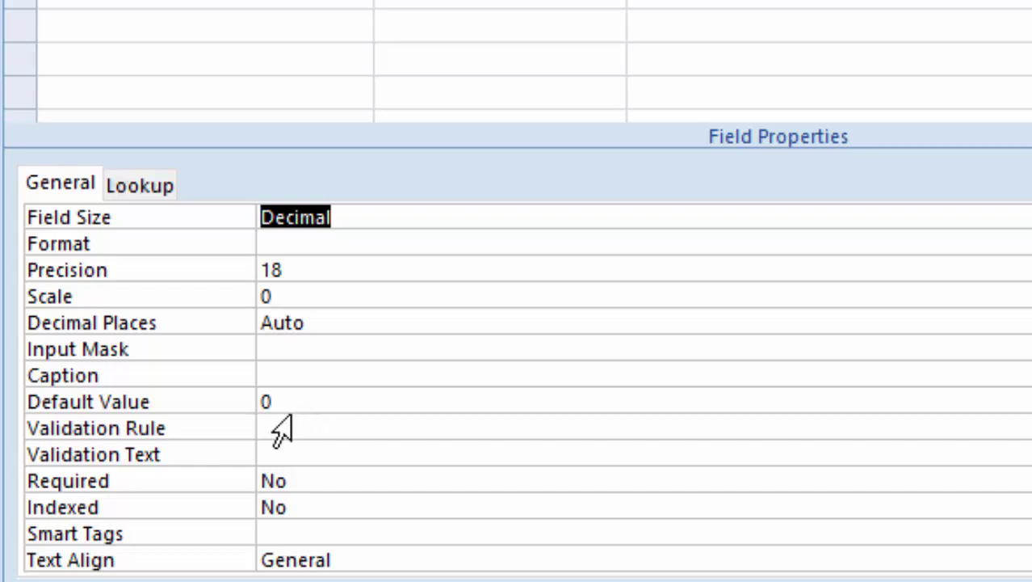
left_click(296, 298)
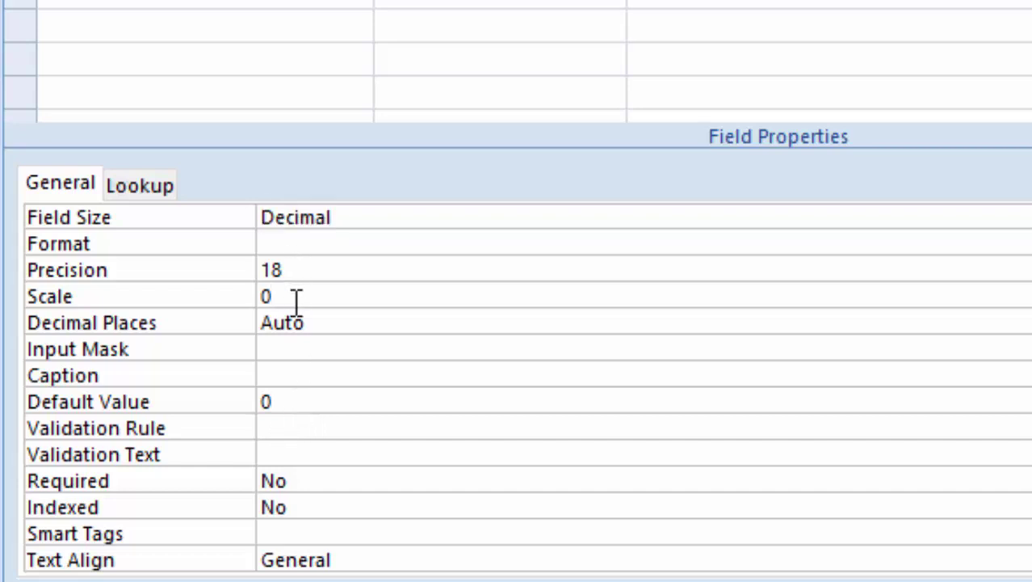
key("BackSpace")
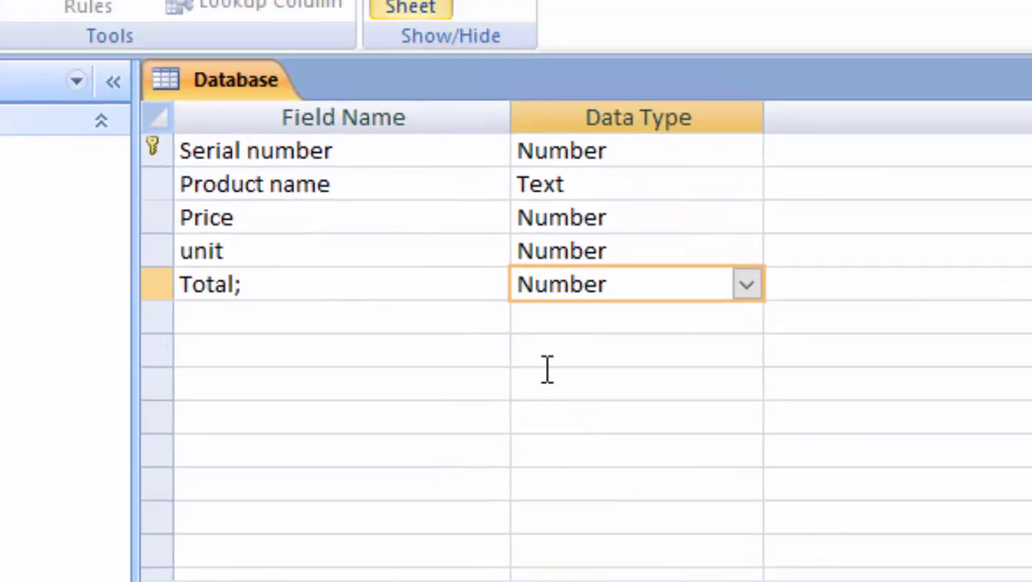
- Save the Database table design and show it in Datasheet View
left_click(291, 289)
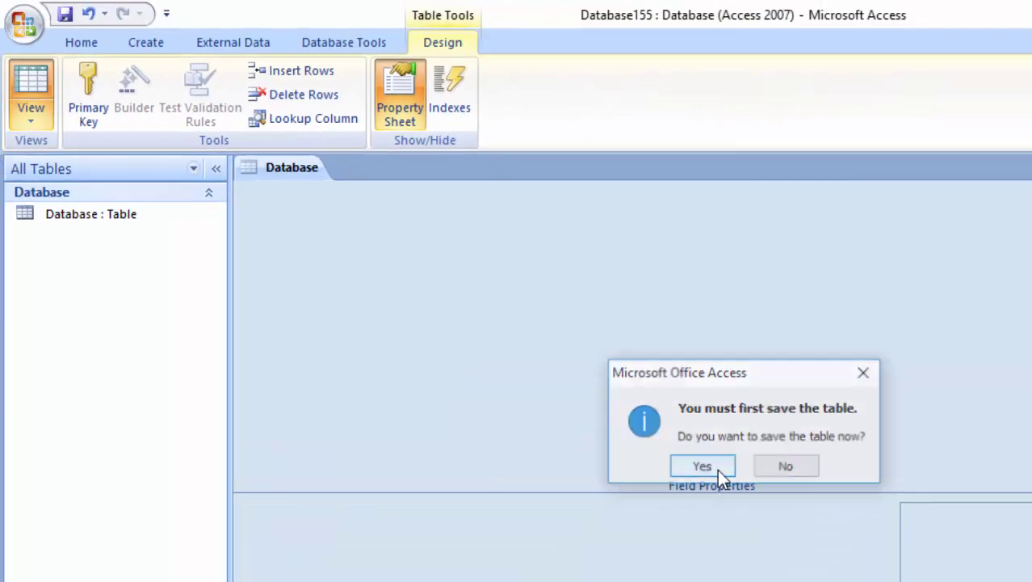
left_click(702, 467)
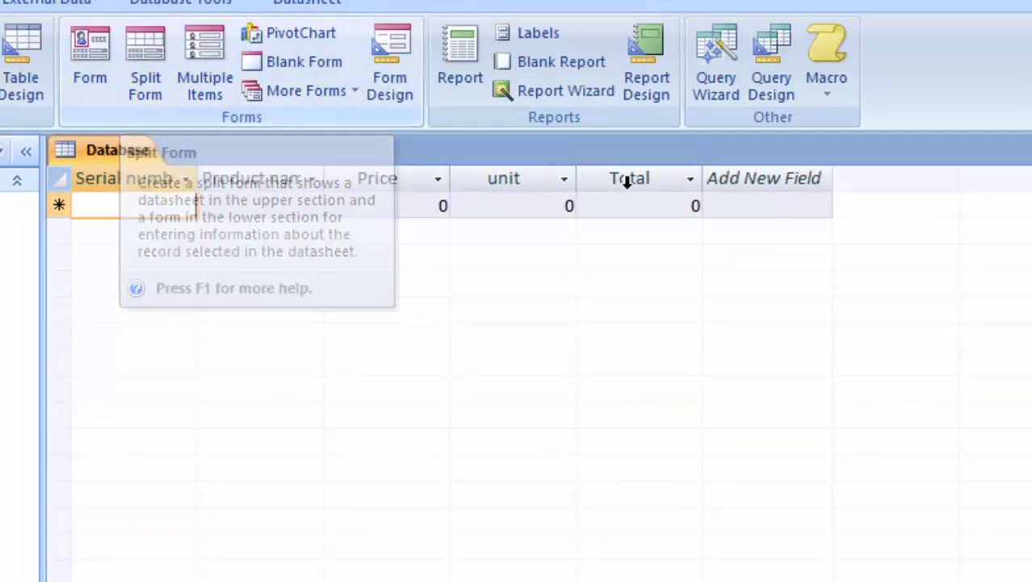
- Build a columnar, Median-style form titled Database with all table fields via the Form Wizard
left_click(288, 87)
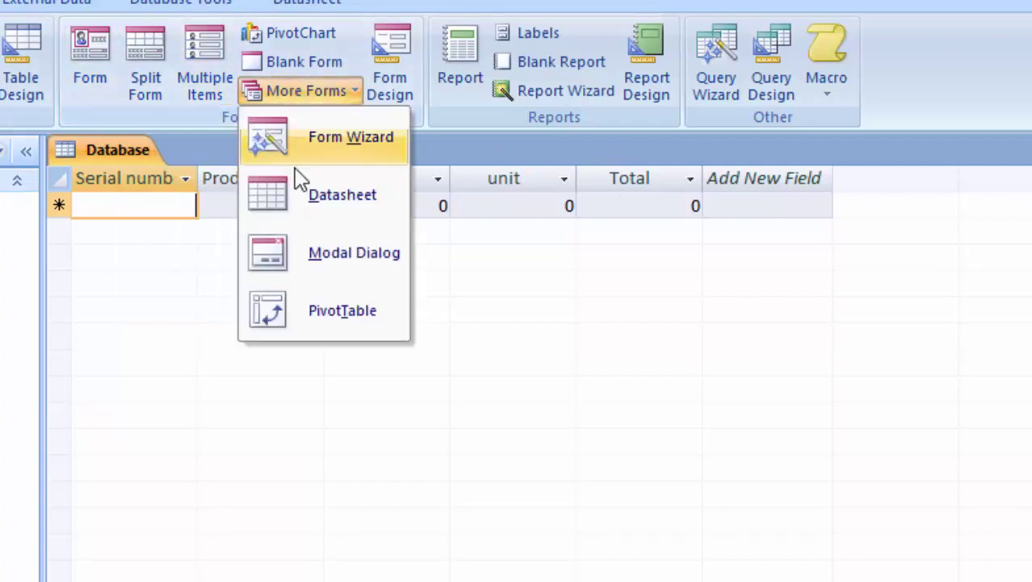
left_click(315, 146)
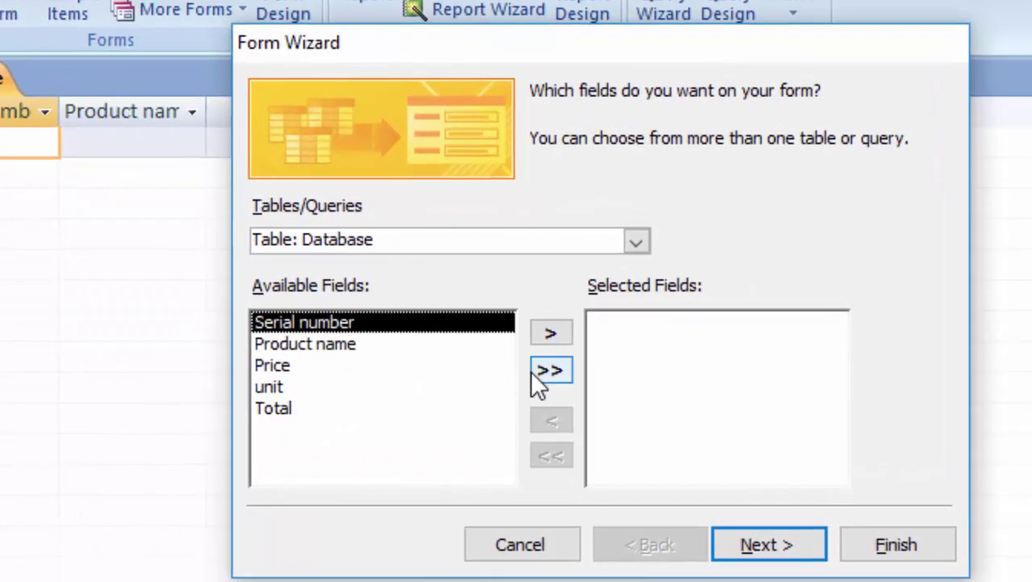
left_click(541, 378)
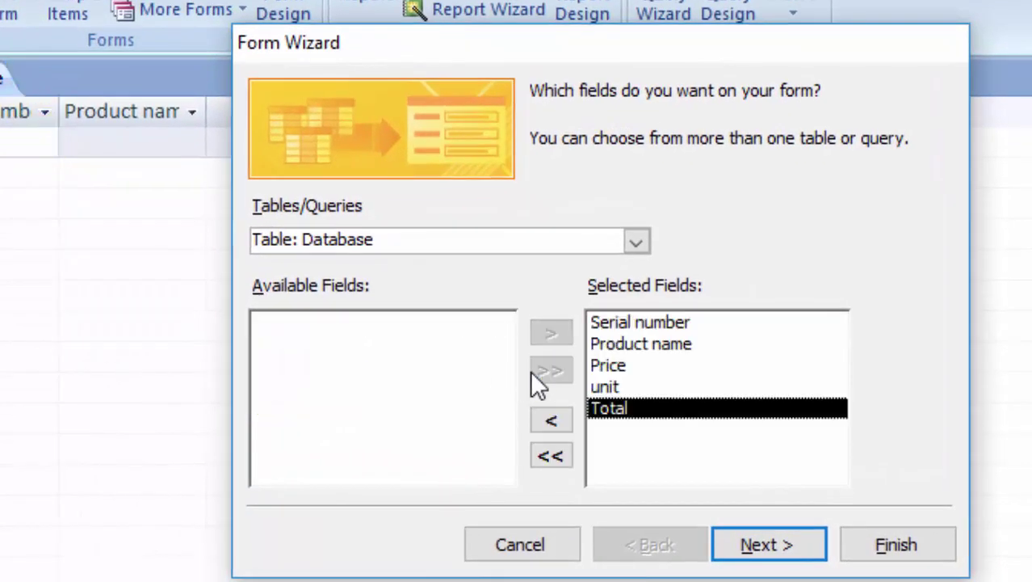
left_click(755, 554)
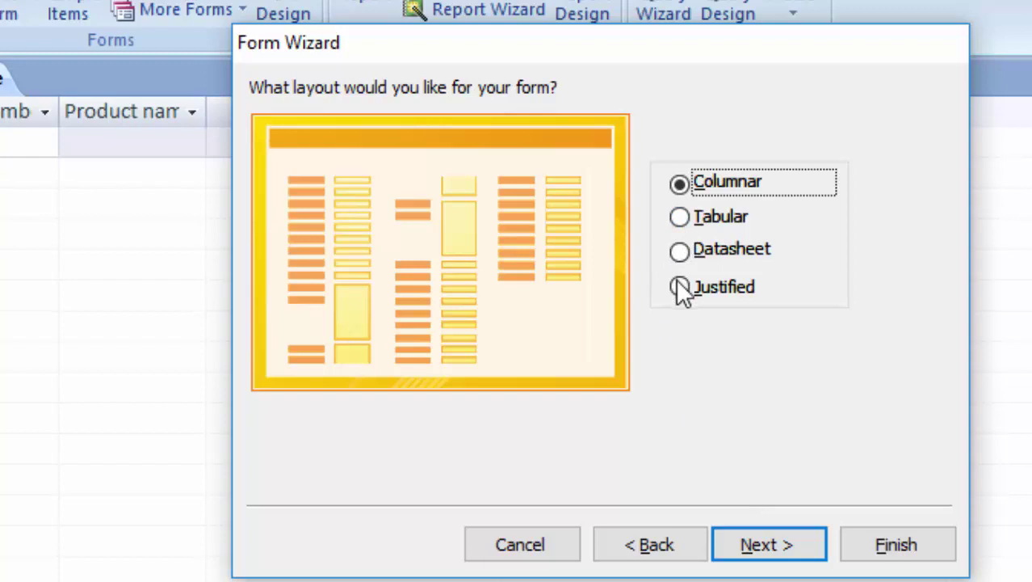
left_click(774, 551)
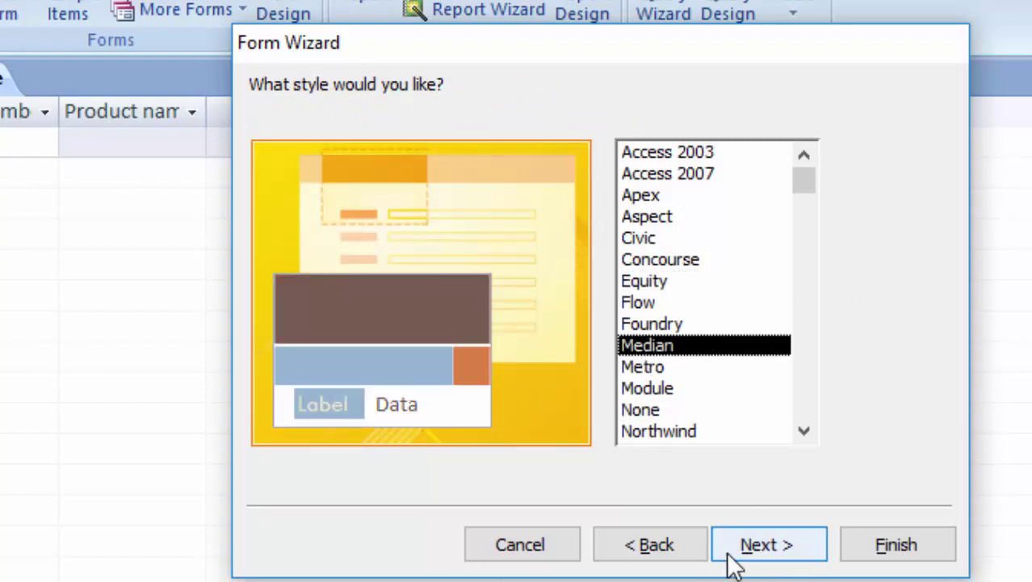
left_click(755, 549)
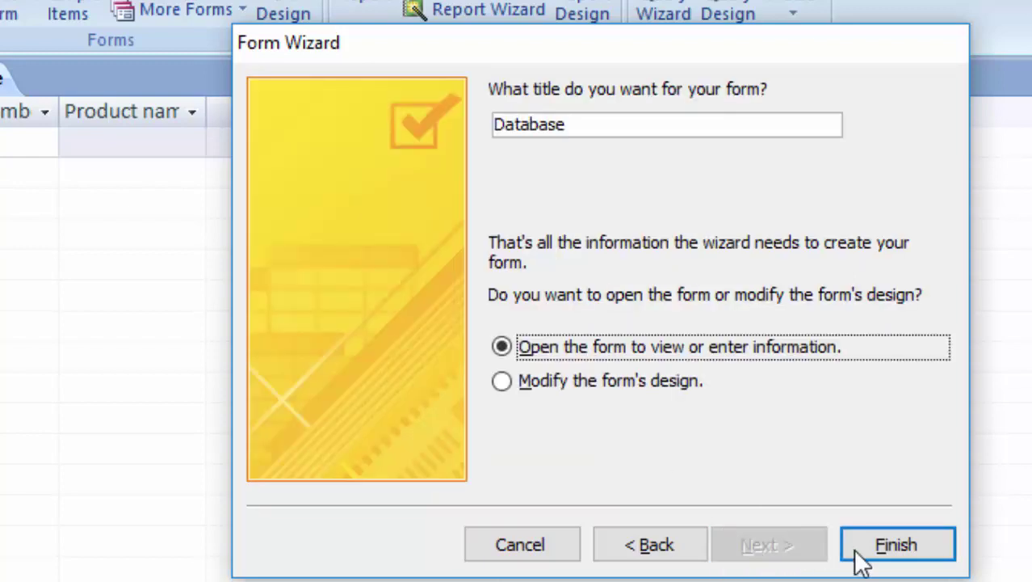
left_click(879, 547)
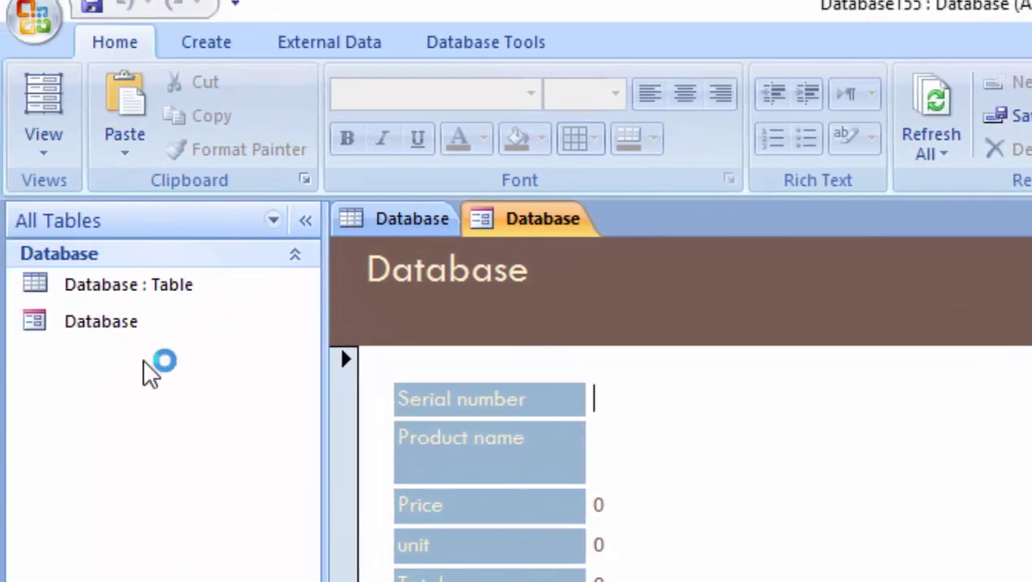
- In Design View, narrow the form to fit its fields and enlarge the header area
left_click(45, 155)
left_click(92, 335)
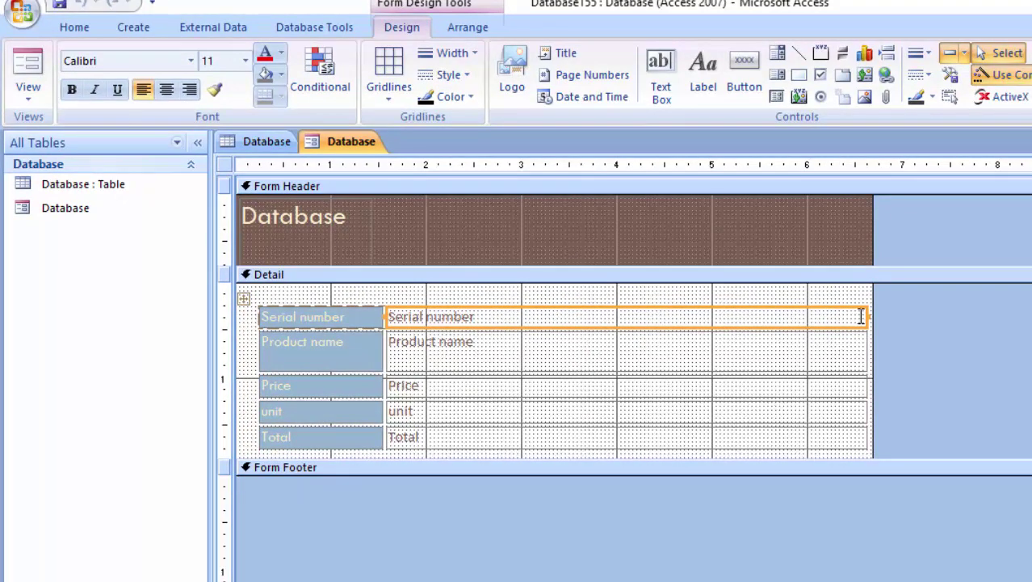
left_click_drag(870, 313, 689, 329)
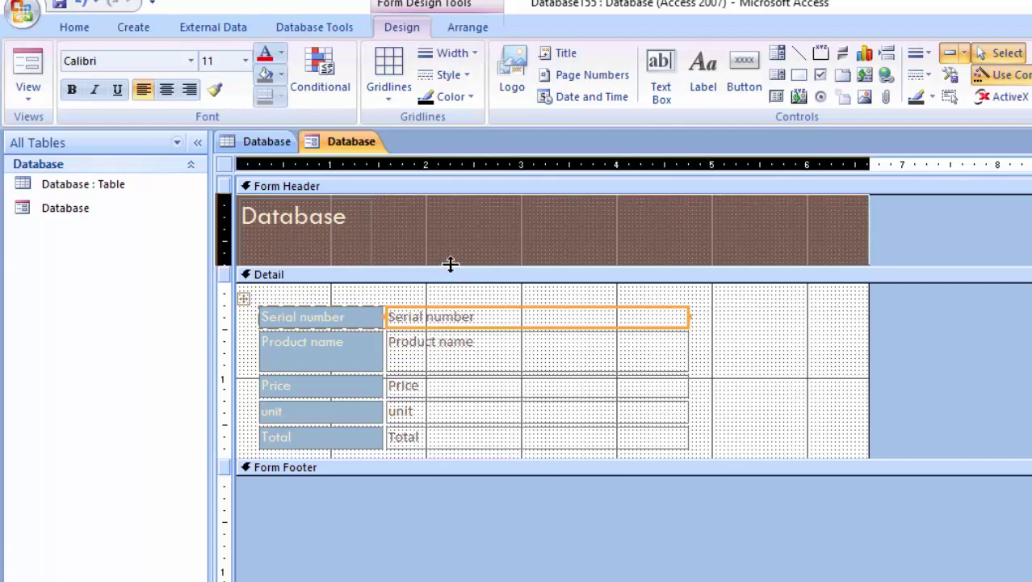
left_click_drag(450, 267, 454, 376)
- Change the header title text to 'Database software'
left_click(309, 219)
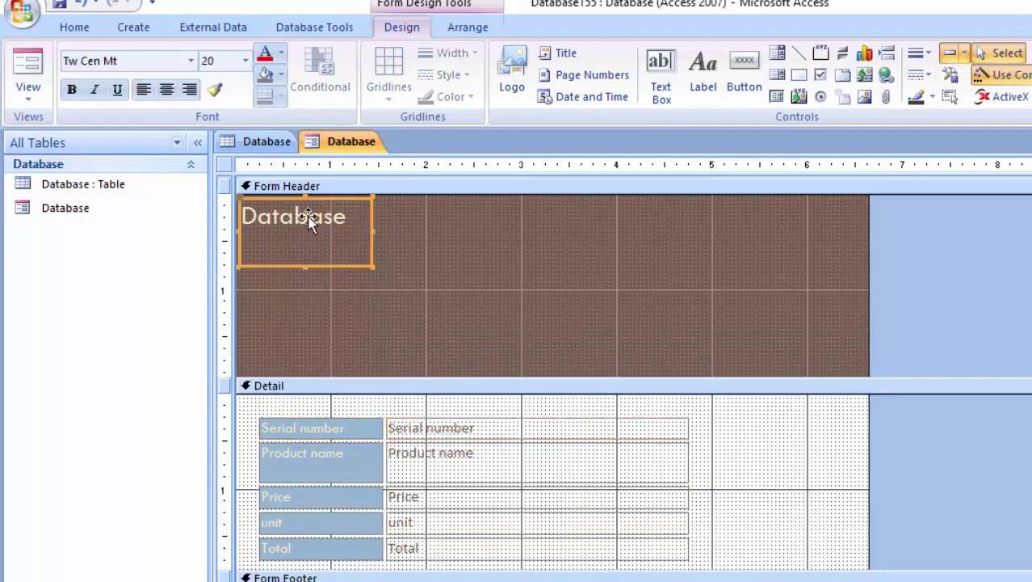
left_click(342, 242)
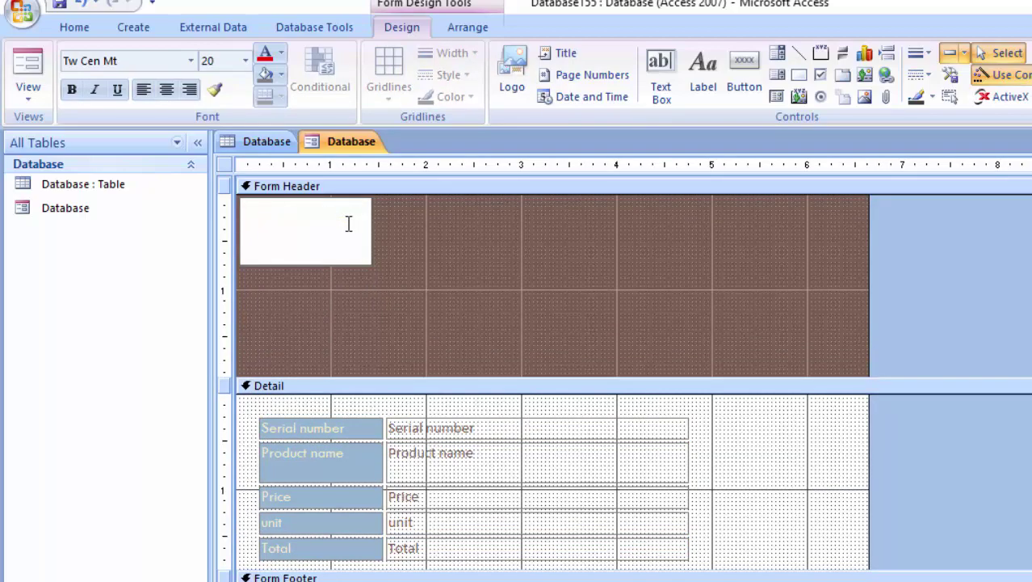
type("Databa")
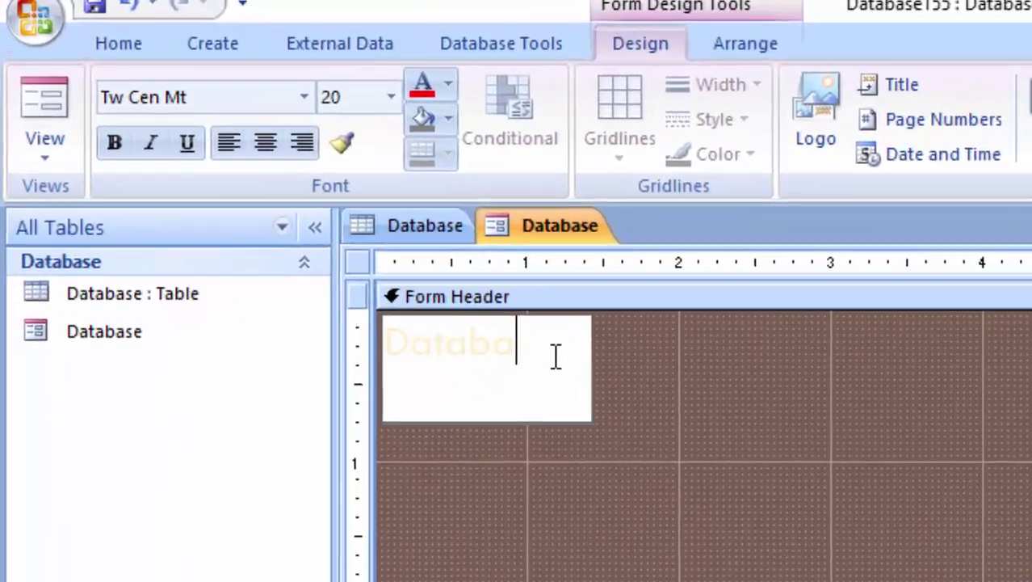
type("se soft")
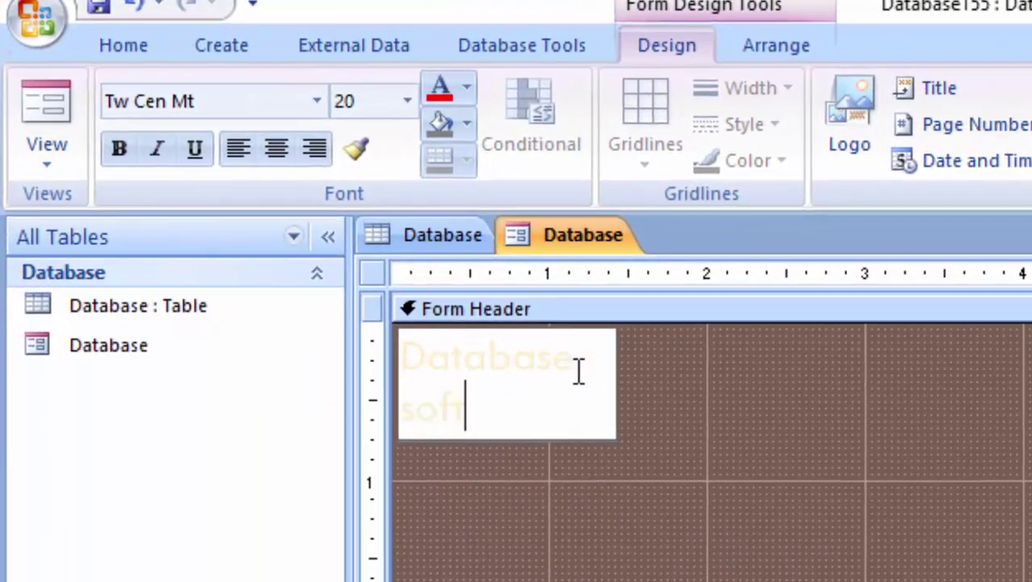
type("ware")
key("Return")
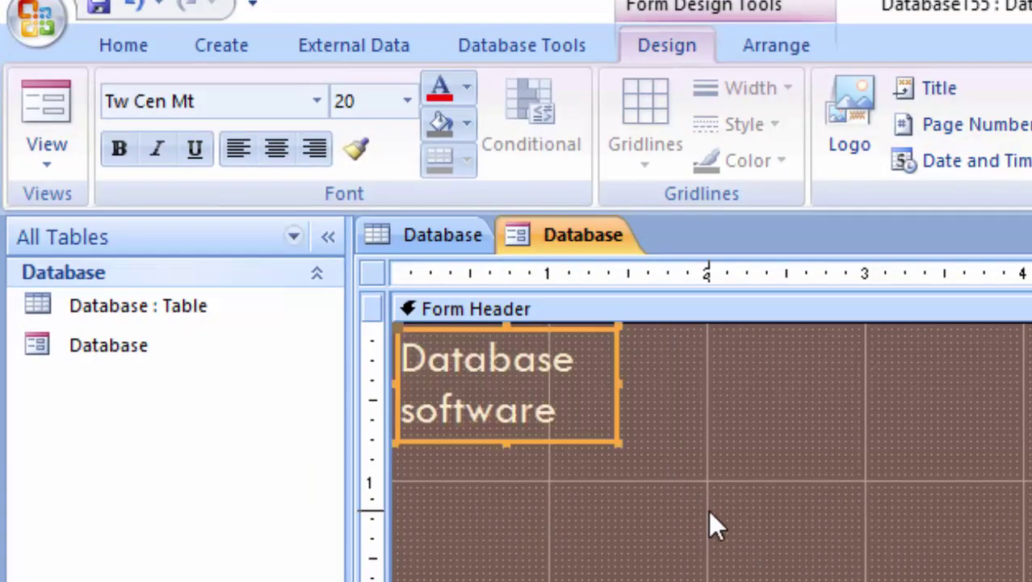
left_click(708, 509)
left_click(608, 432)
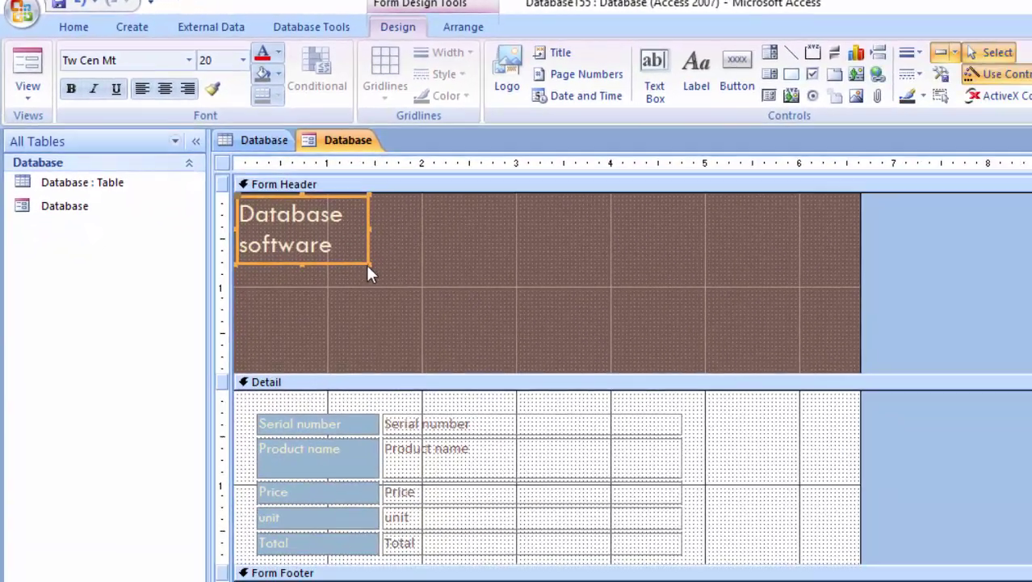
- Widen the 'Database software' label to a single line and fill it lime green
left_click_drag(461, 330, 489, 304)
mouse_move(387, 241)
left_mouse_down()
mouse_move(450, 275)
mouse_move(451, 251)
left_mouse_up()
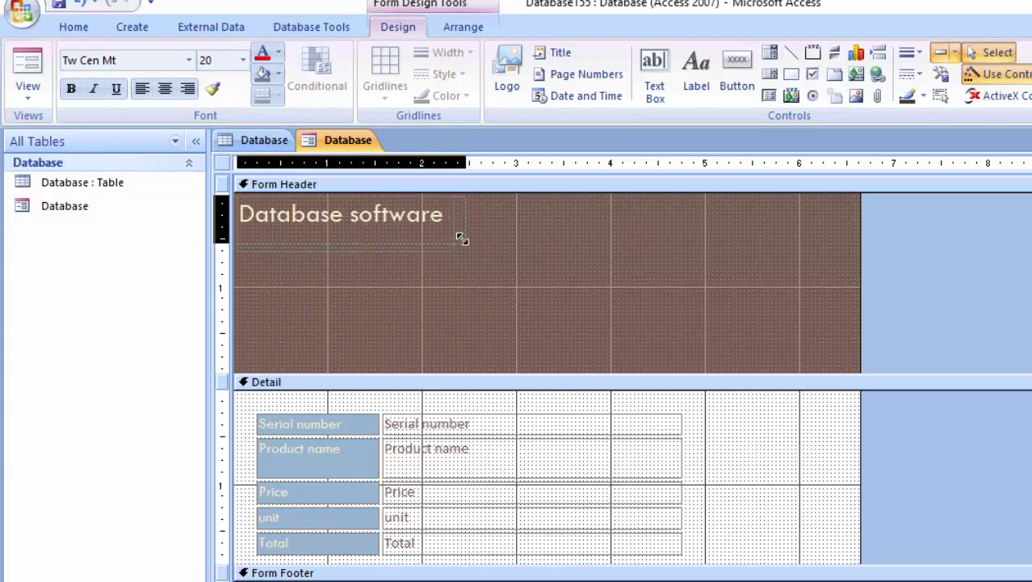
left_click_drag(461, 238, 466, 234)
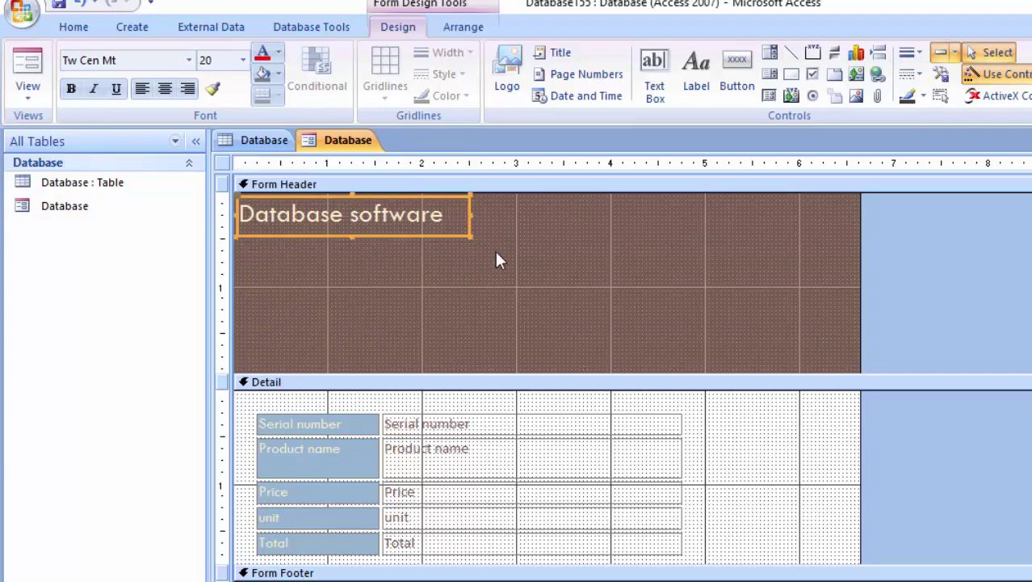
left_click(279, 73)
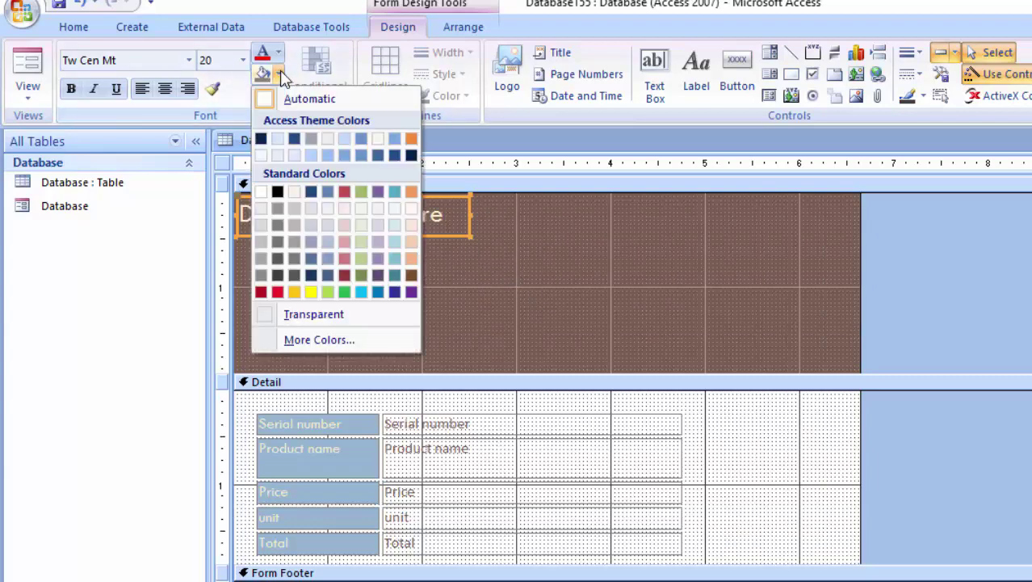
left_click(328, 292)
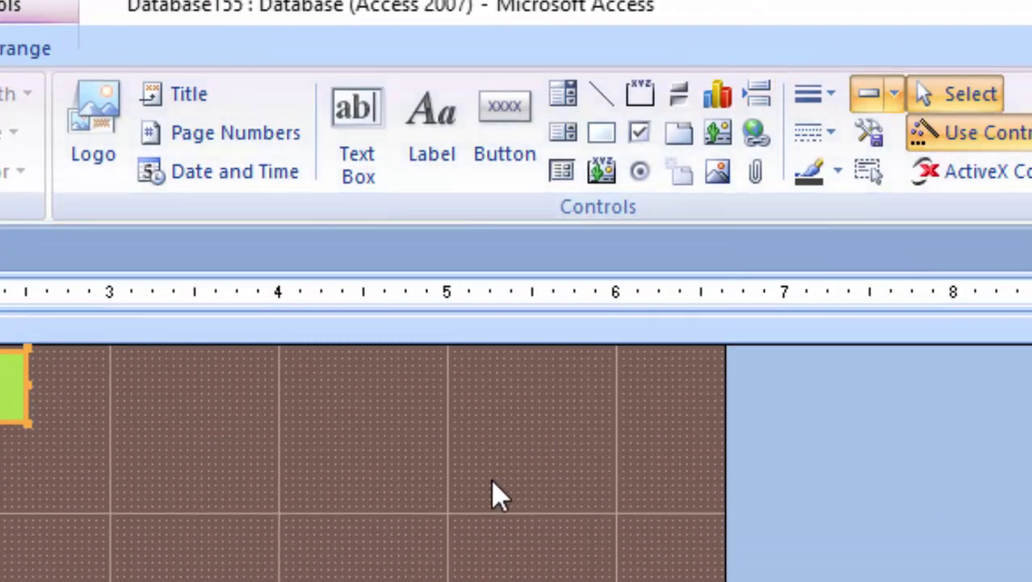
- Draw a header combo box that finds a record using the Product name field
left_click(568, 99)
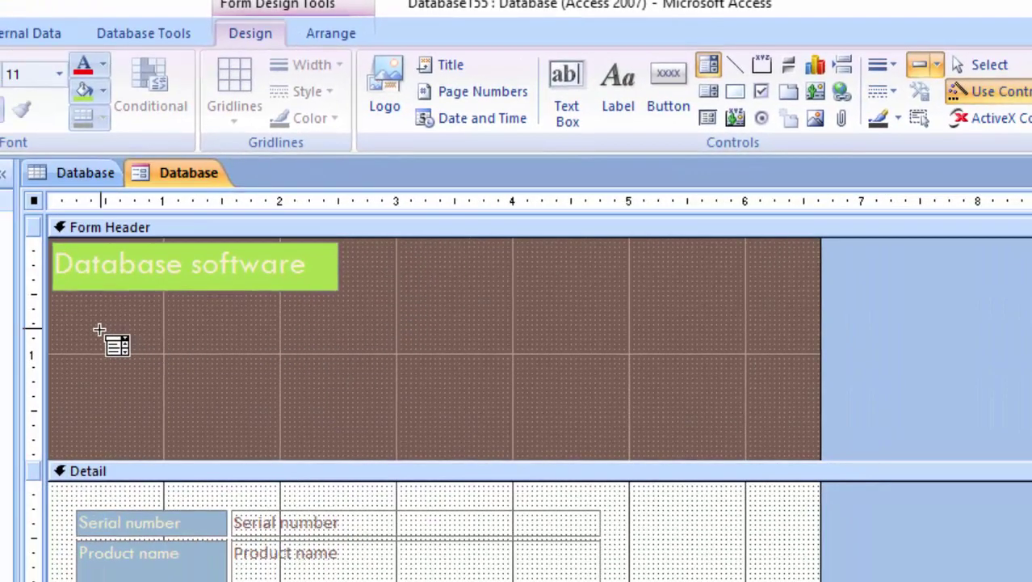
left_click_drag(98, 329, 270, 376)
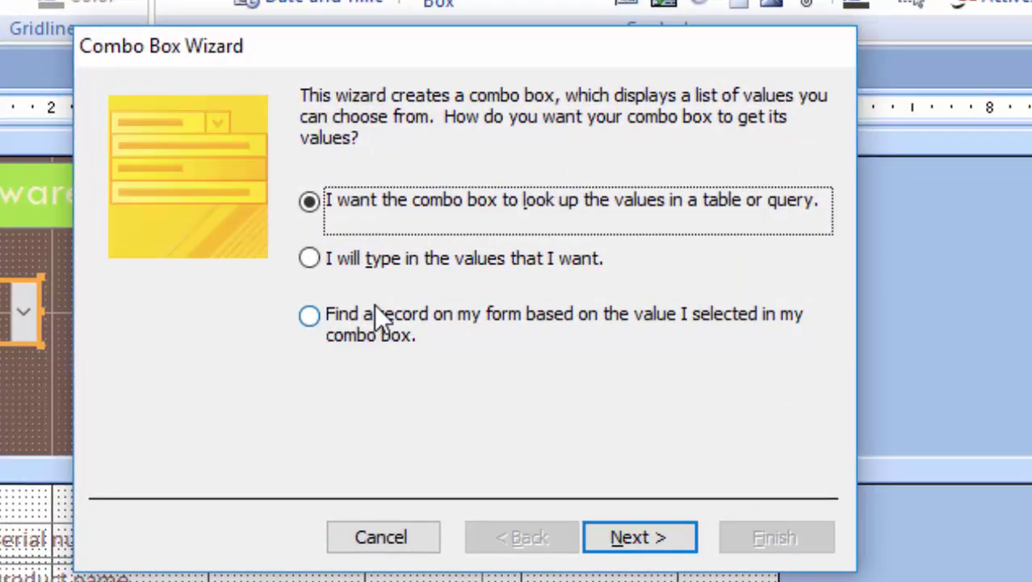
left_click(436, 255)
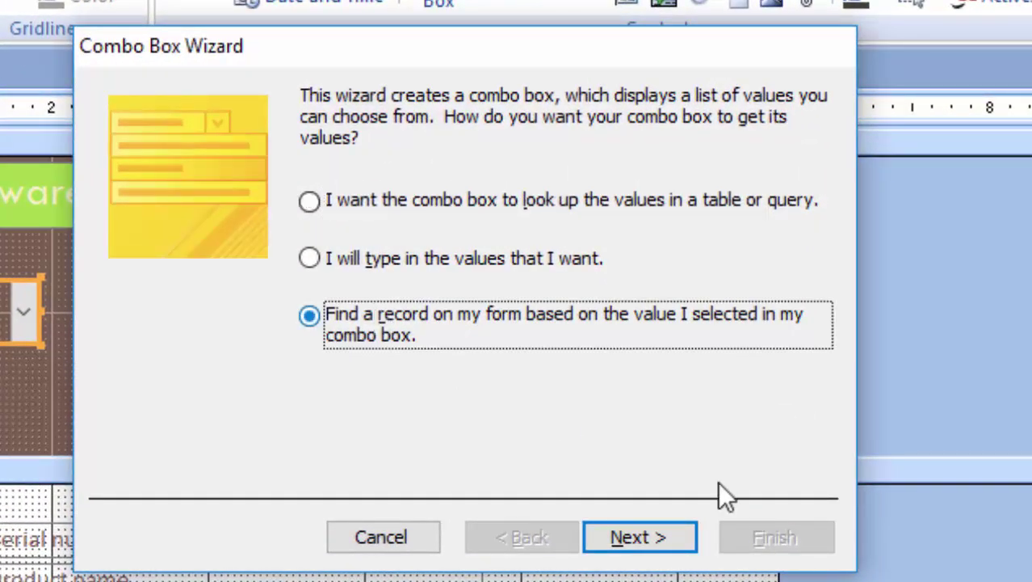
left_click(638, 538)
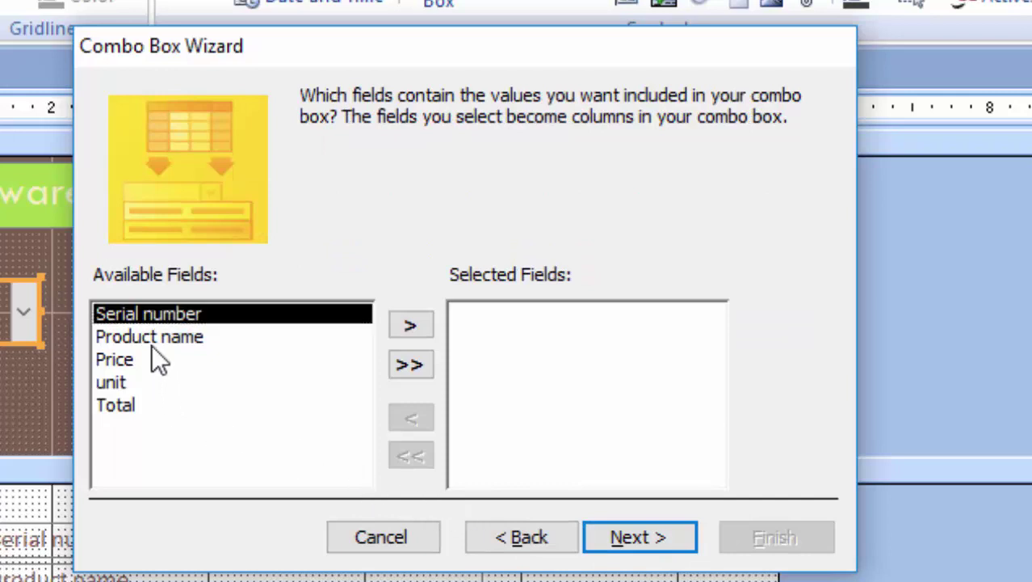
left_click(303, 337)
left_click(397, 324)
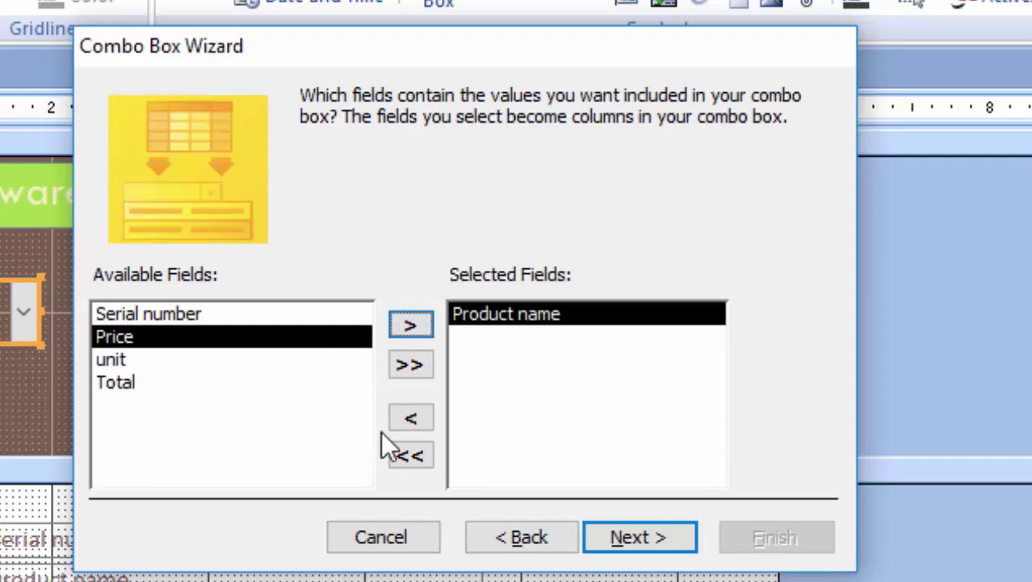
left_click(659, 530)
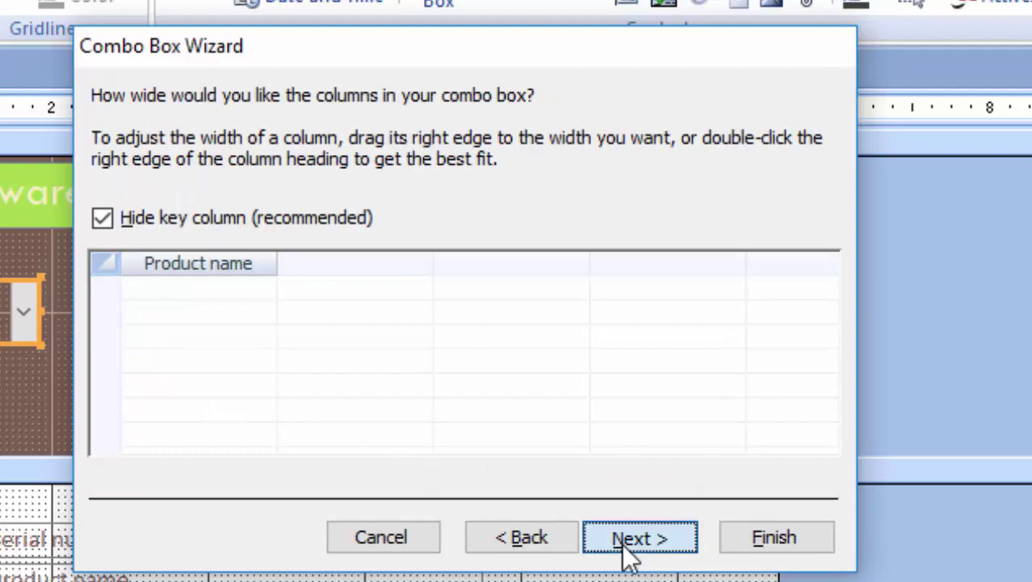
left_click(623, 541)
left_click(795, 540)
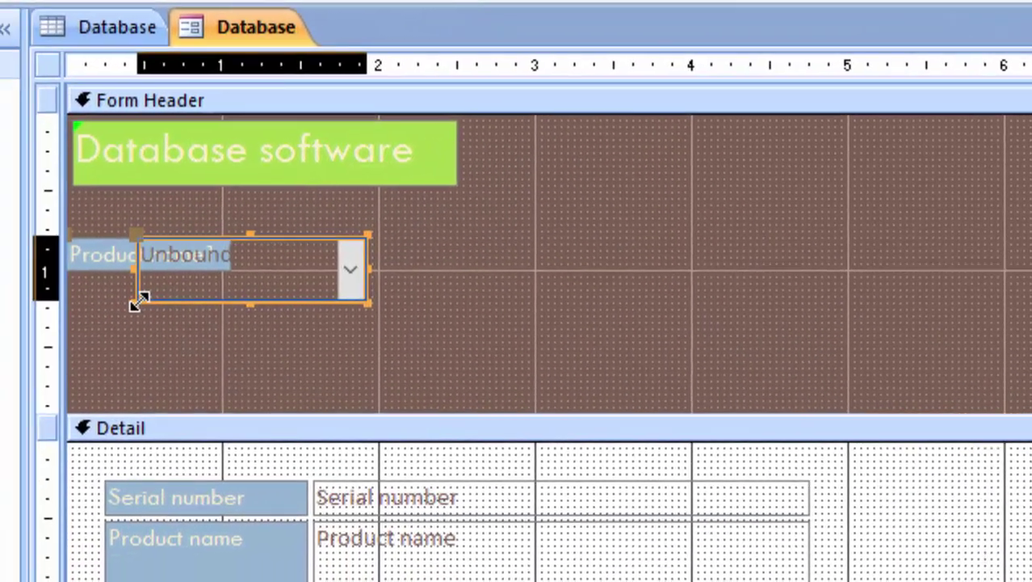
- Resize the Product name search combo box, making it shorter and wider
left_click_drag(226, 287, 258, 279)
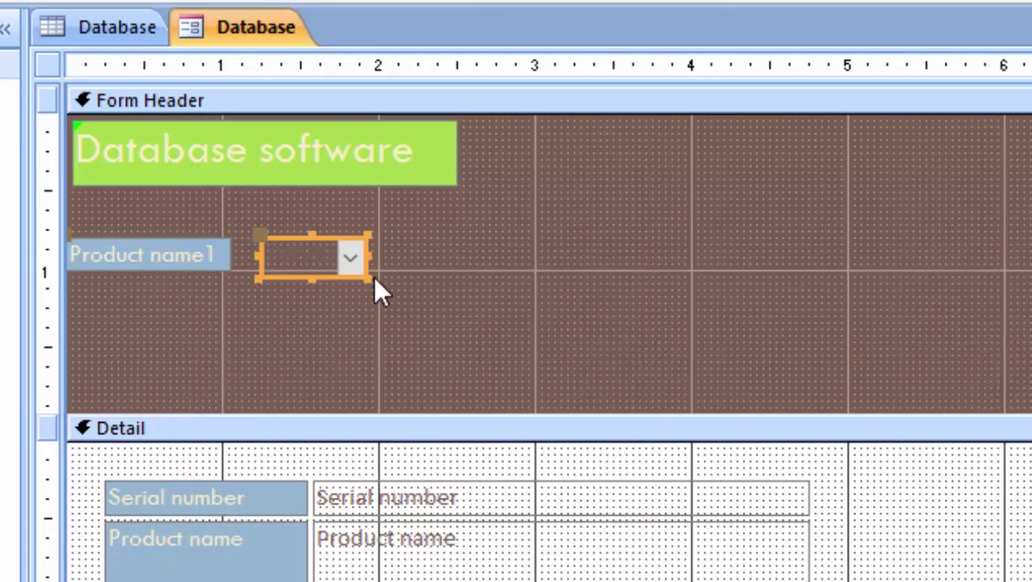
left_click_drag(371, 279, 385, 279)
left_click(401, 278)
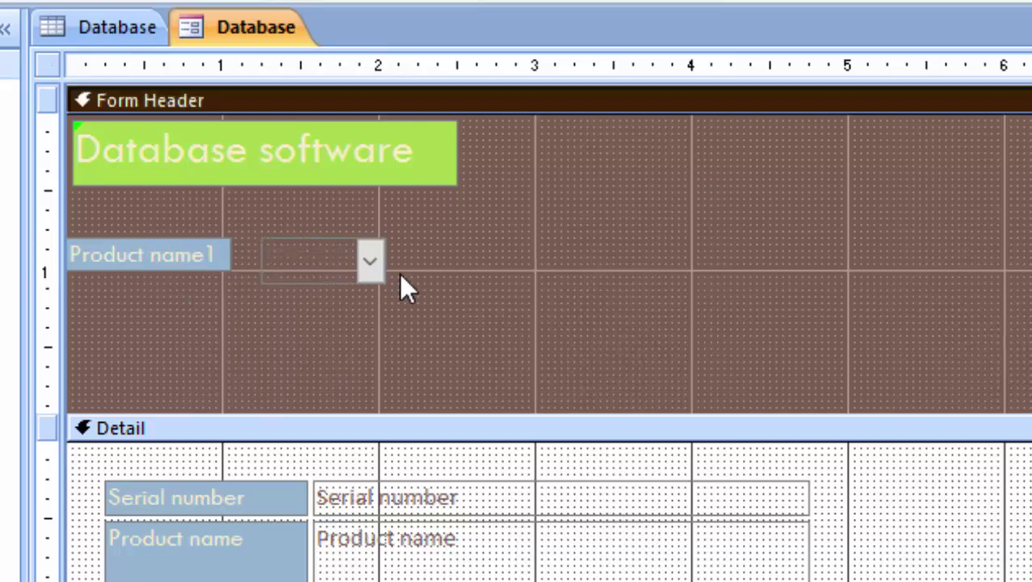
left_click(379, 275)
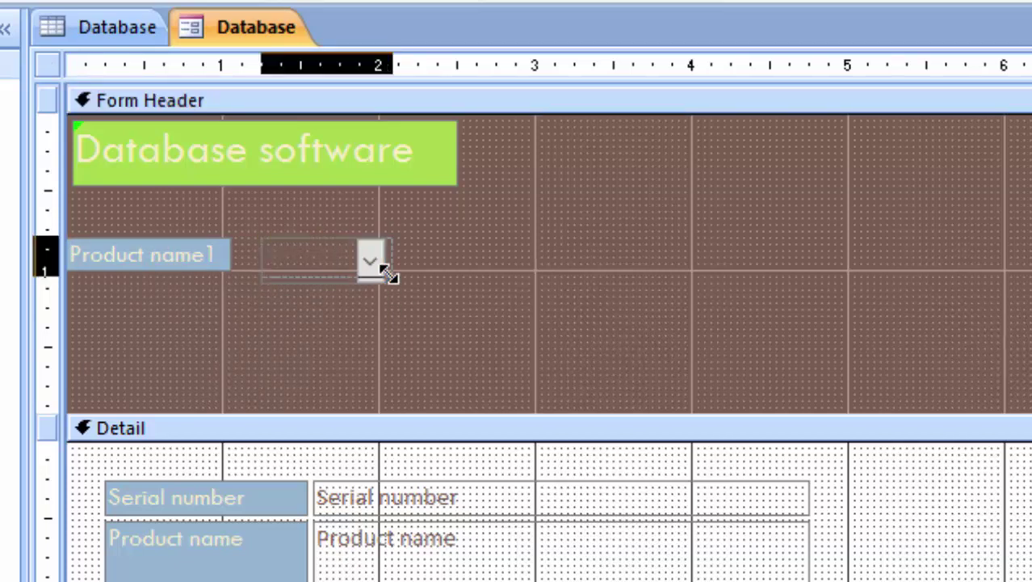
left_click_drag(388, 275, 396, 276)
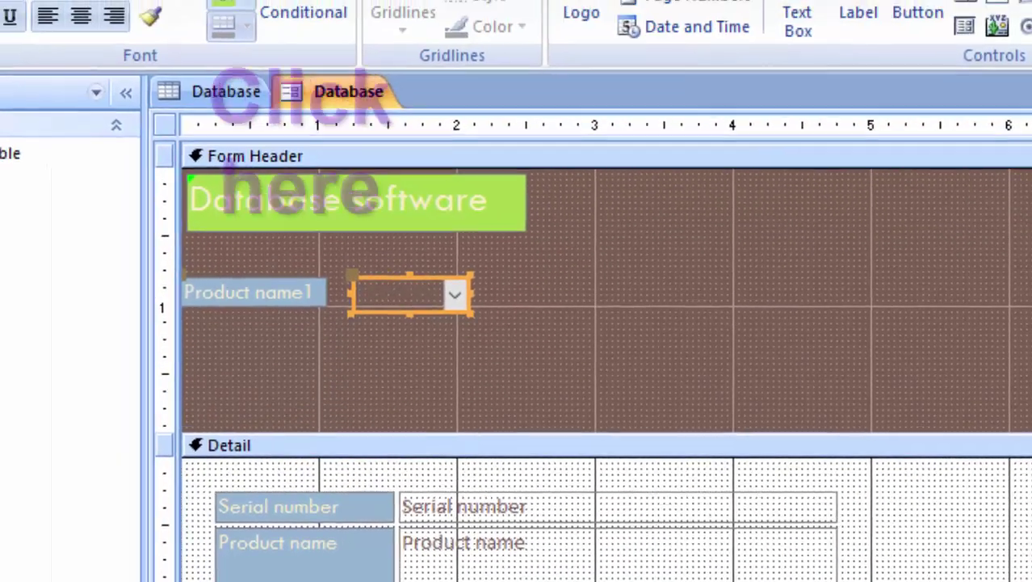
- Check the form in Form view, return to Design view, and begin a new record's Serial number in the Database table
left_click(38, 69)
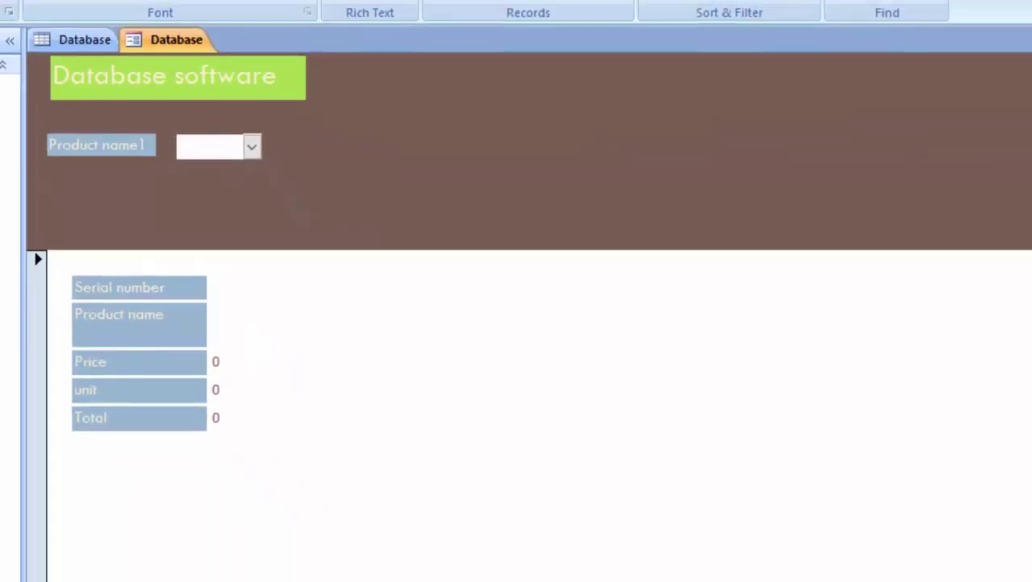
left_click(42, 161)
left_click(144, 368)
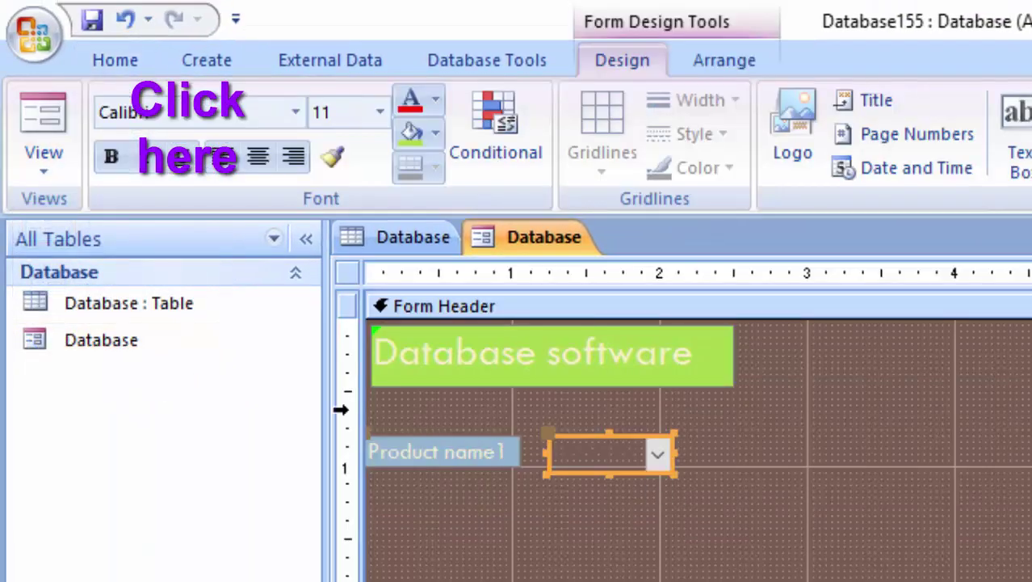
double_click(147, 314)
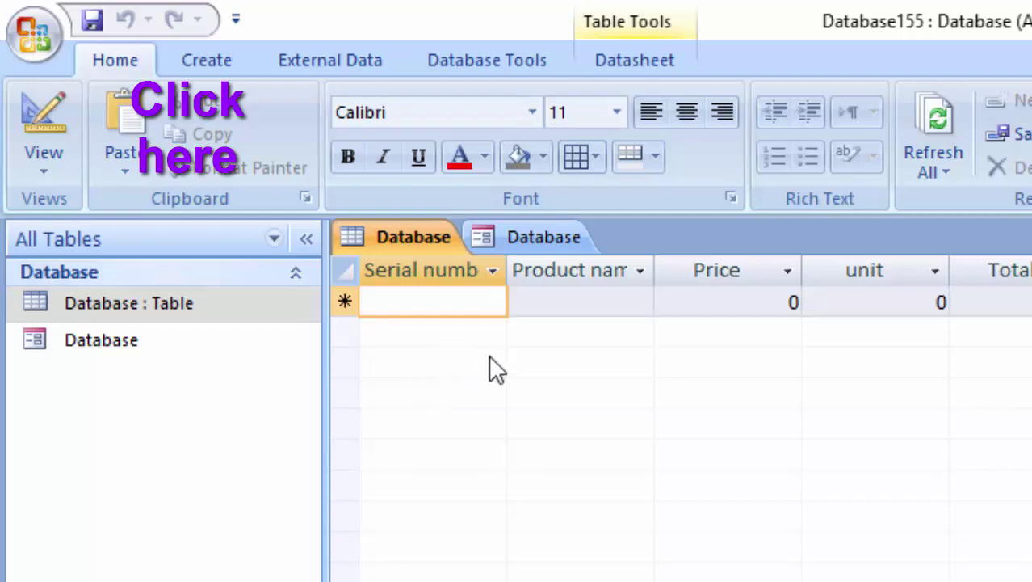
type("101")
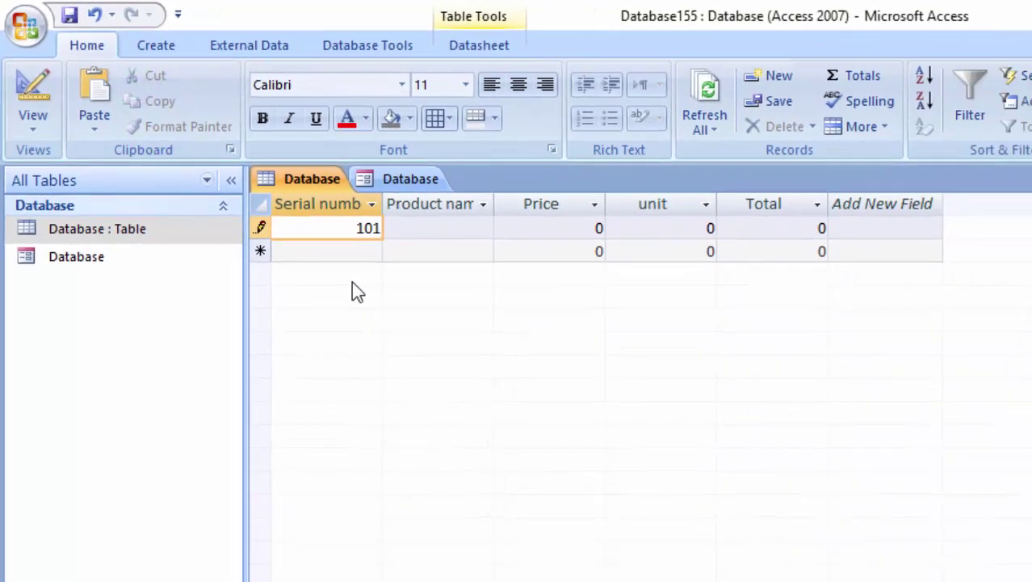
type("111")
- Try Serial number 10111, dismiss the 'Less than ten thousands' warning, and commit 1011 instead
key("Return")
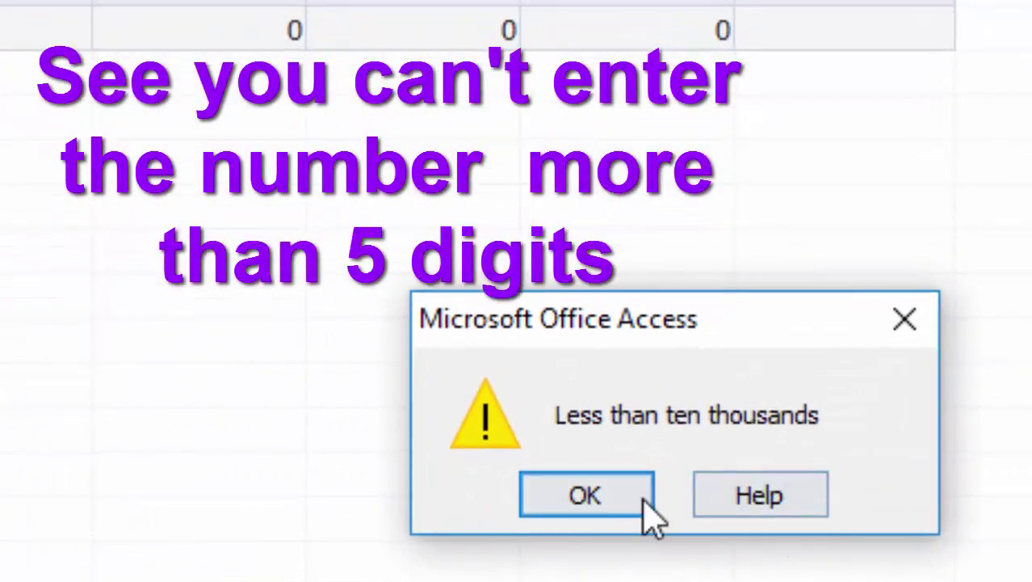
left_click(615, 500)
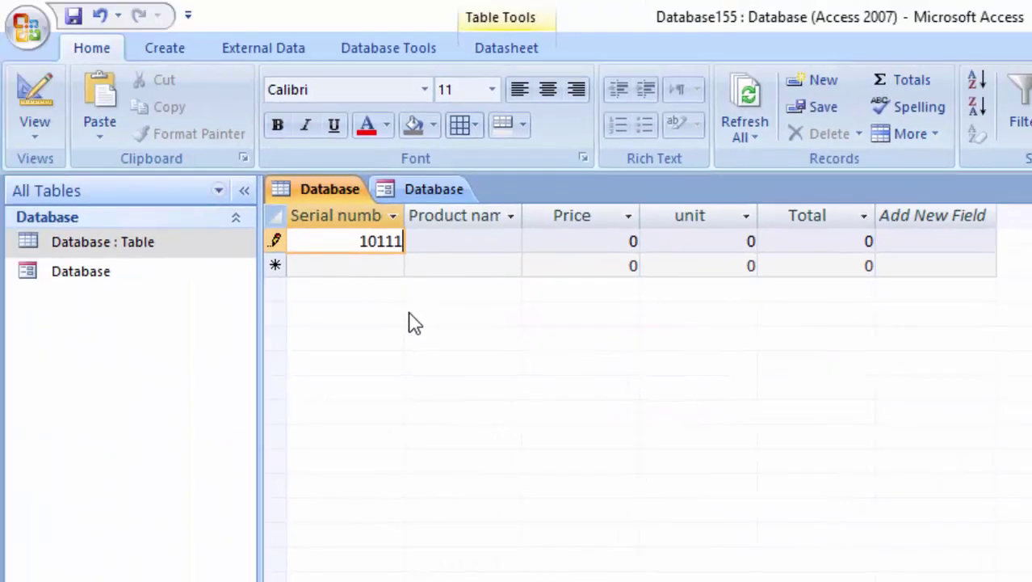
key("Return")
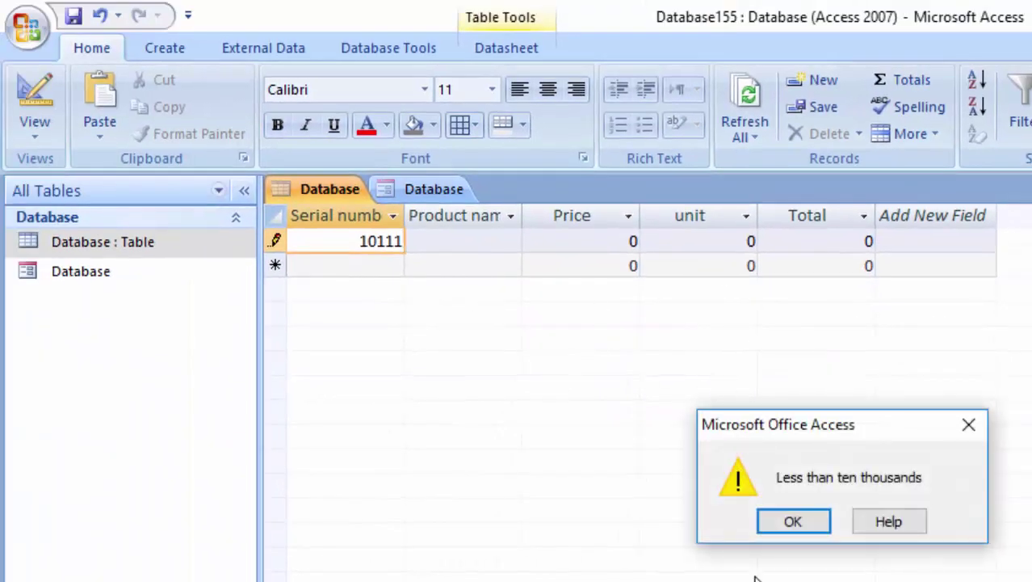
left_click(794, 523)
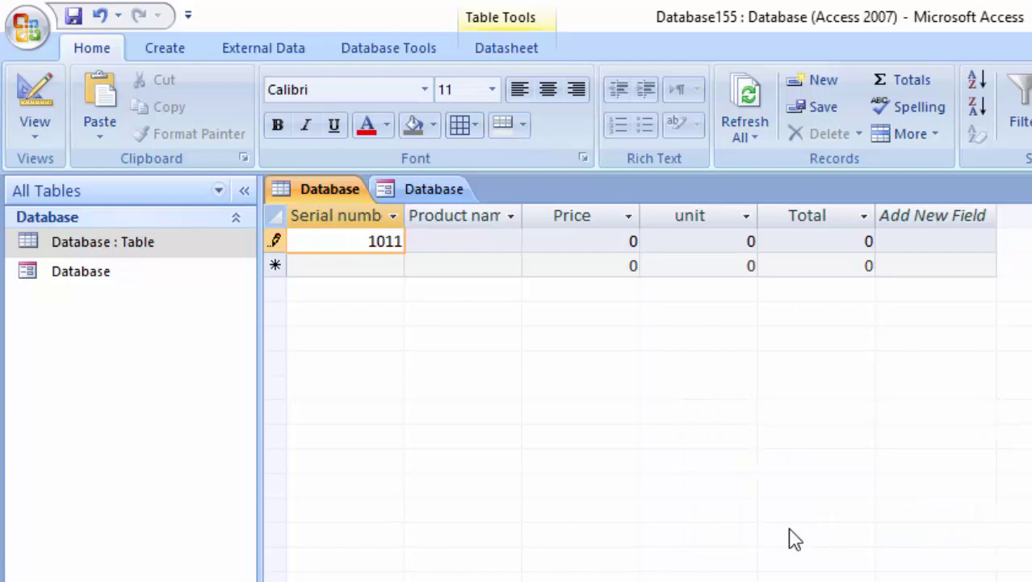
key("Tab")
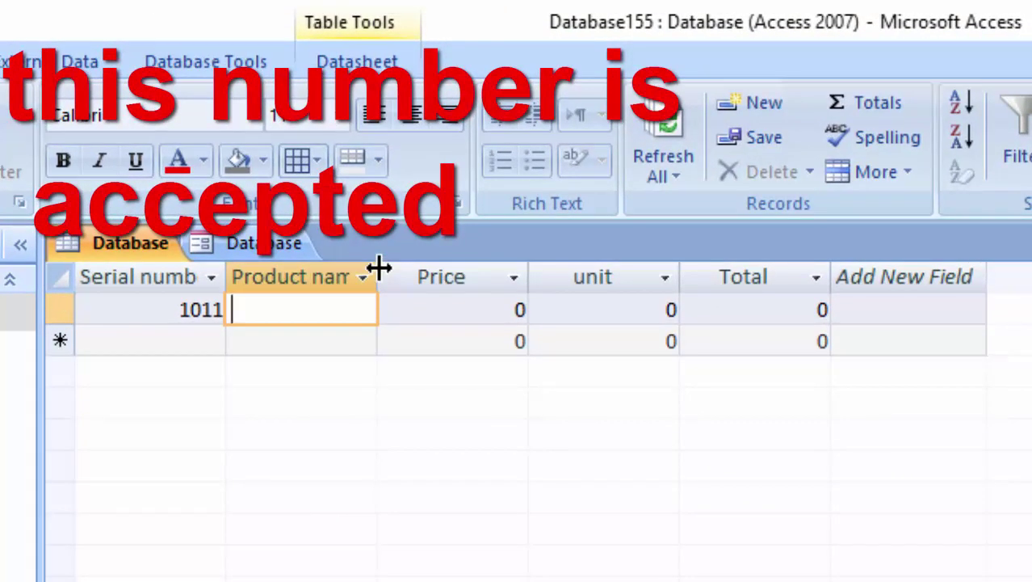
- Enter Keyboard, Price 220.5 and unit 60 into record 1011
double_click(380, 272)
left_click(316, 314)
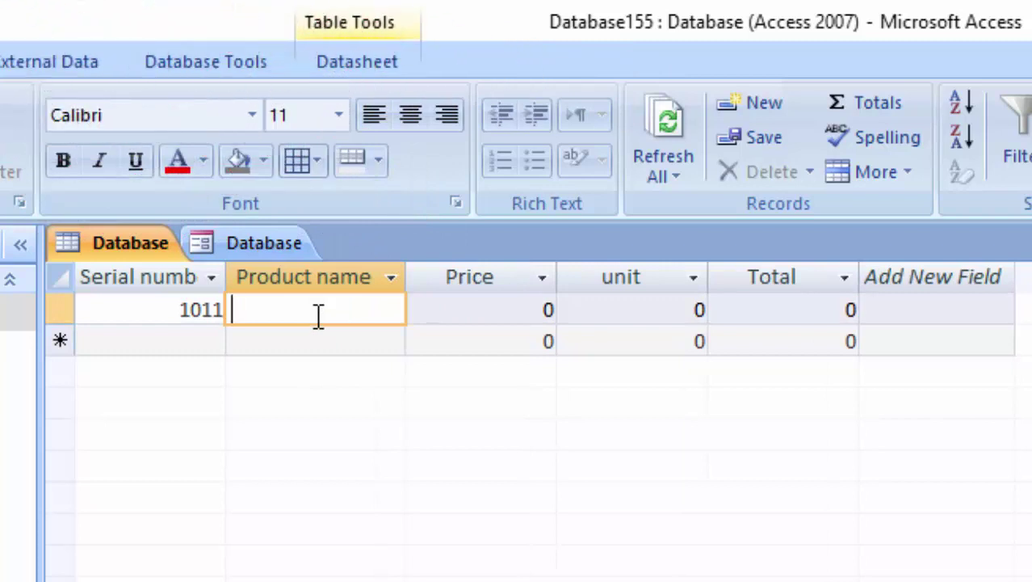
type("Keyb")
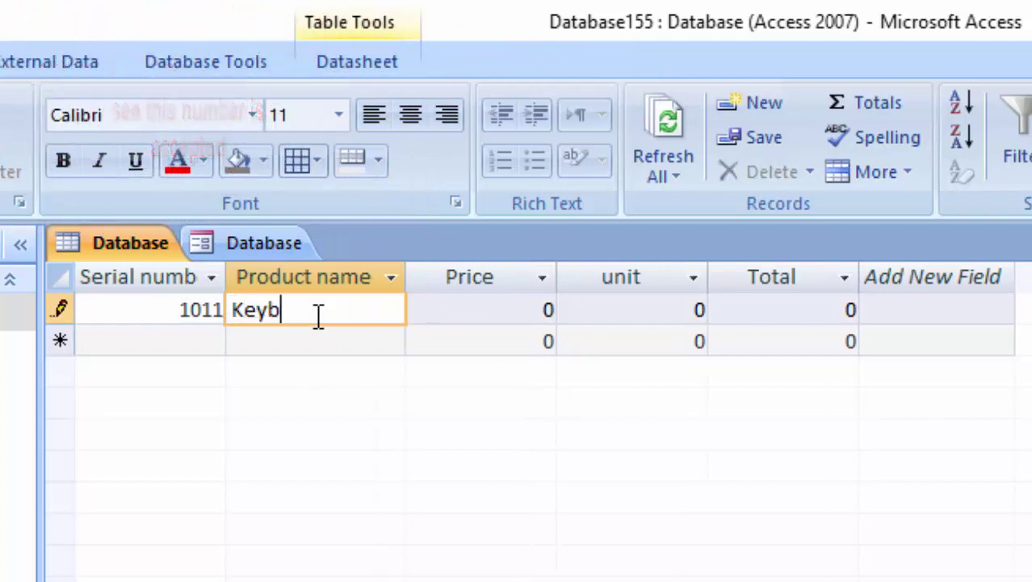
type("oard")
key("Tab")
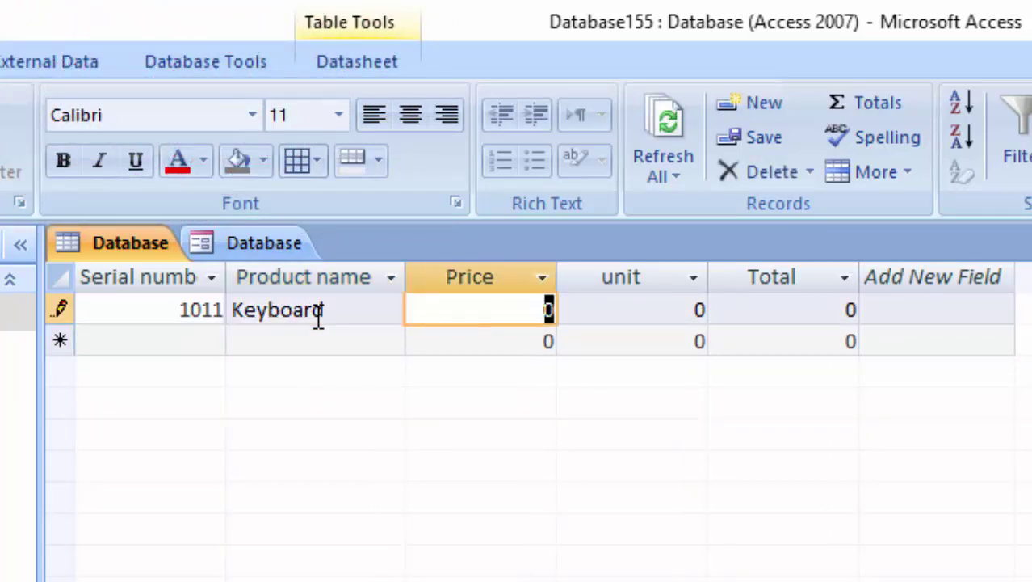
type("2")
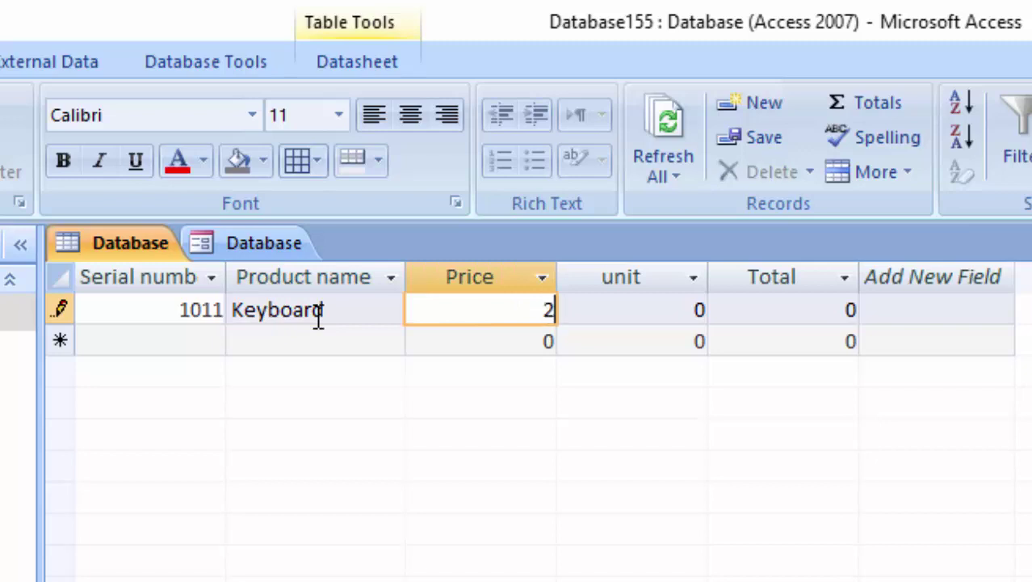
type("0.")
type("50")
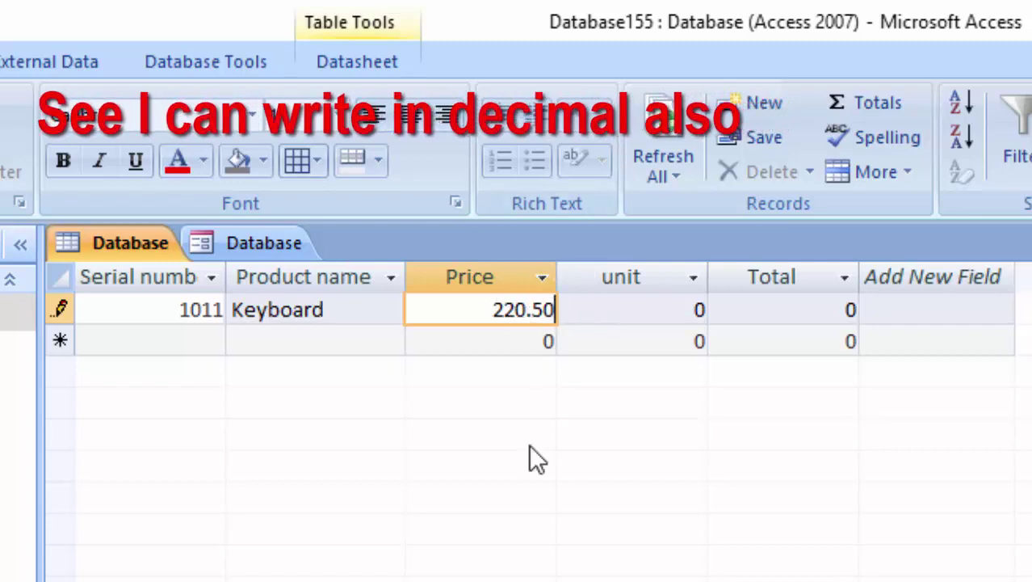
key("Tab")
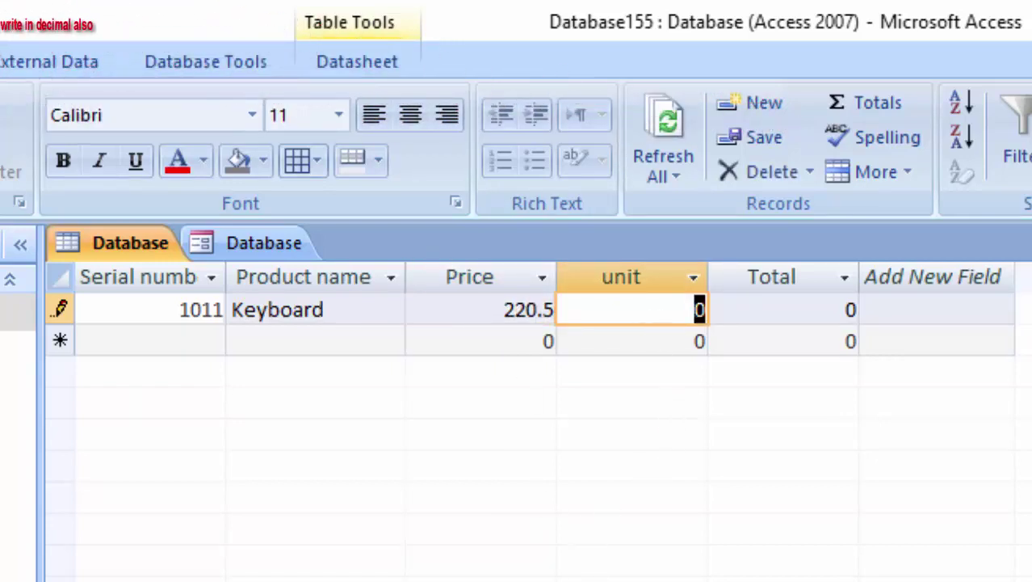
type("6")
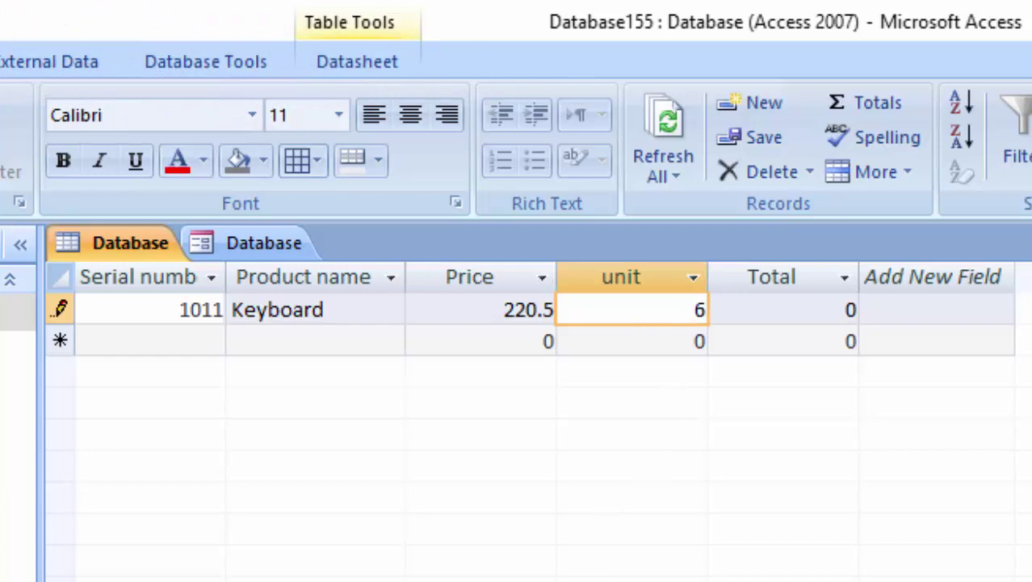
key("Tab")
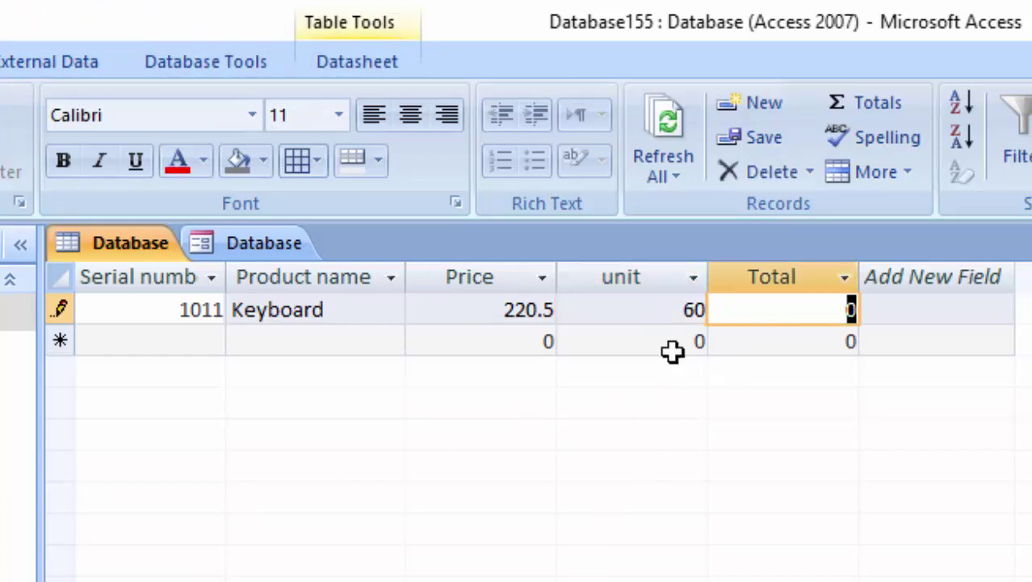
scroll(590, 161, "up", 3)
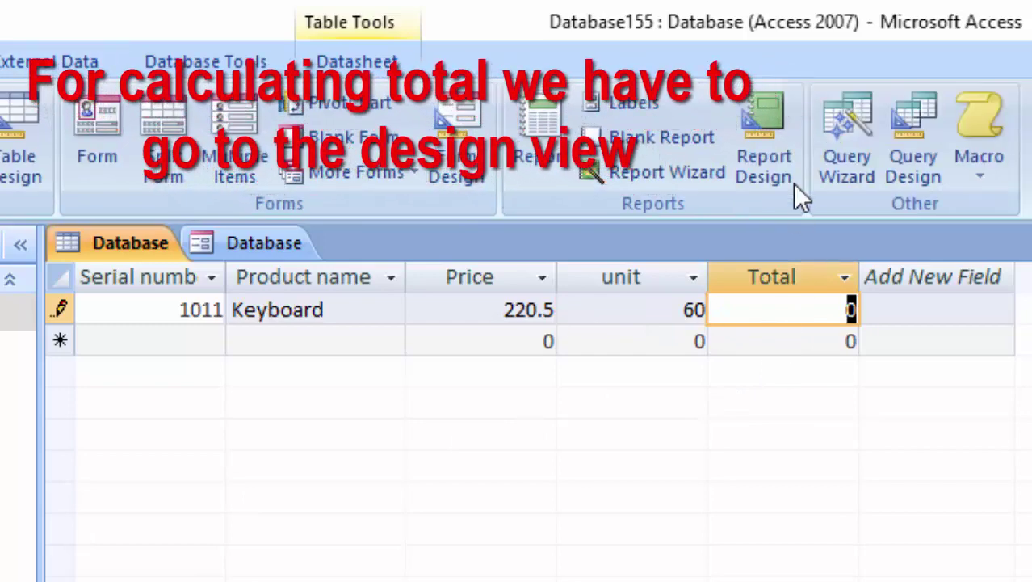
- Design a query on the Database table with Serial number, Product name, Price, unit and Total
left_click(884, 145)
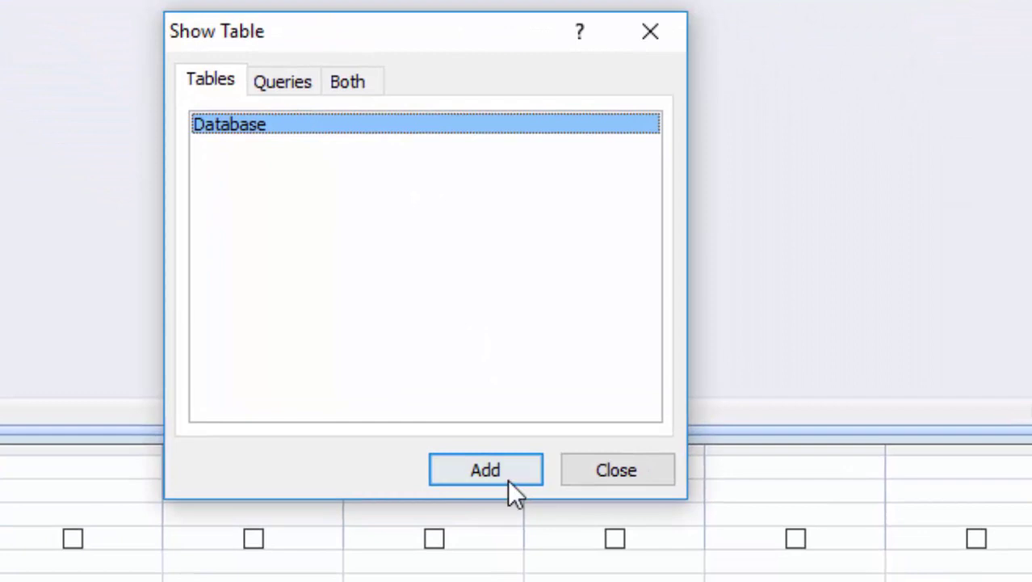
left_click(507, 479)
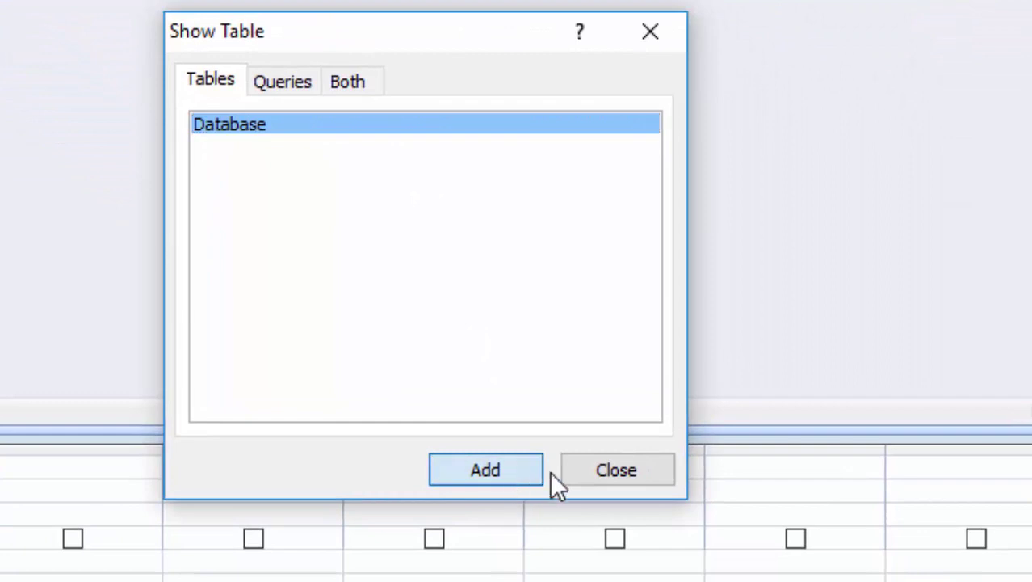
left_click(642, 475)
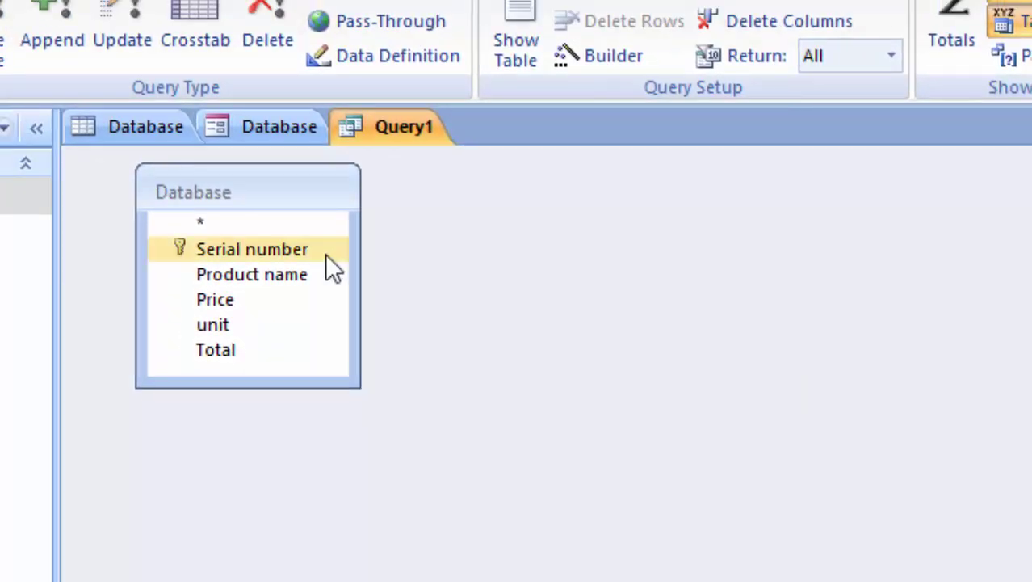
double_click(325, 253)
double_click(288, 275)
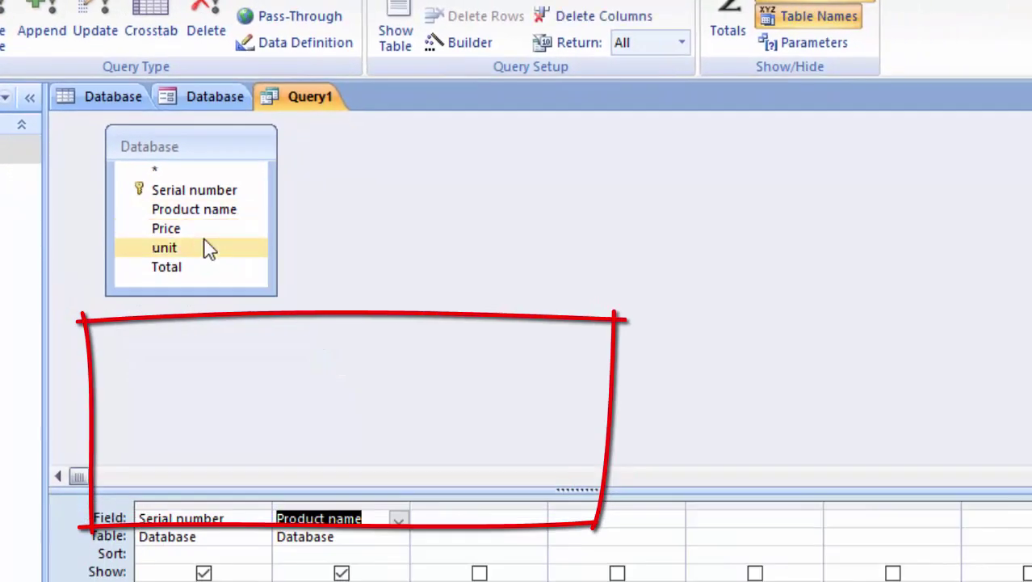
double_click(206, 231)
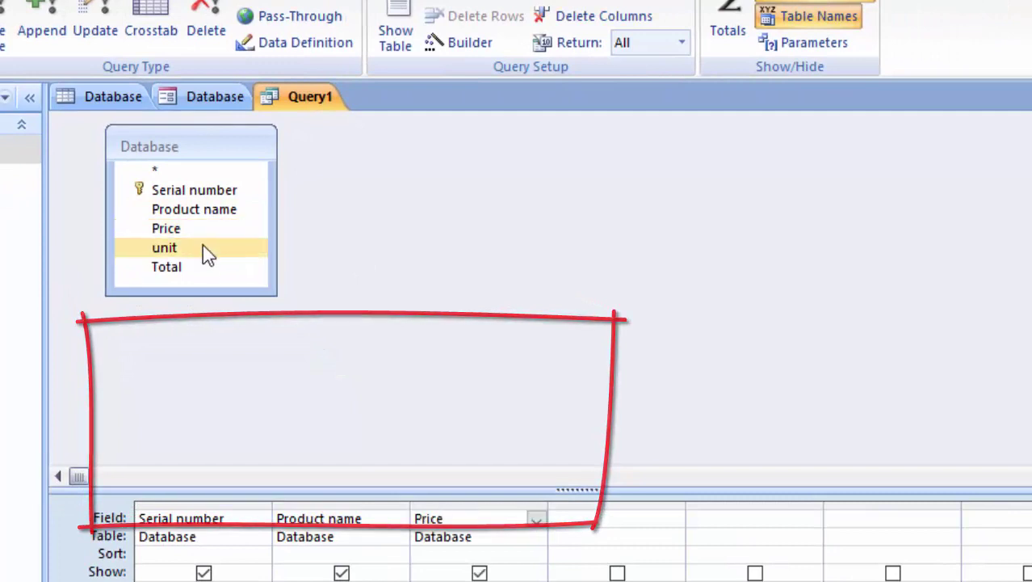
double_click(203, 245)
left_click(208, 271)
double_click(209, 270)
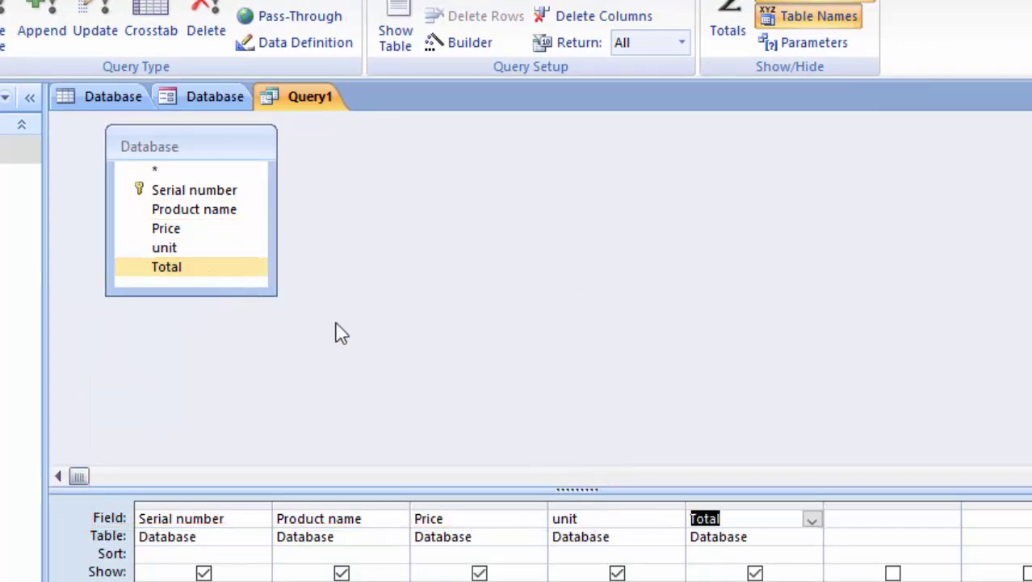
left_click(759, 512)
- In the Zoom box at font size 16, type the Total column expression Total:[Price]*[Unit]
right_click(759, 511)
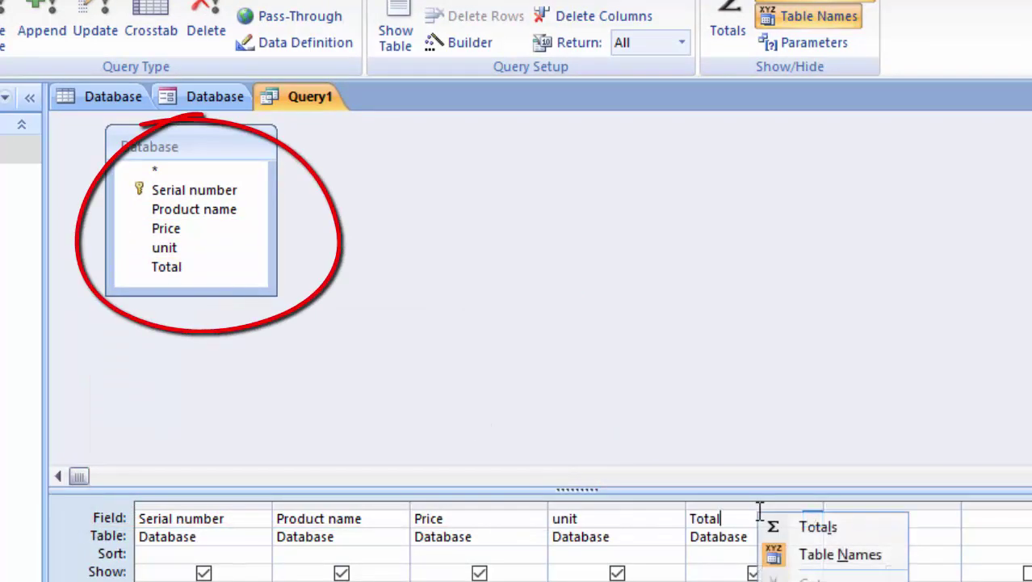
key("shift+F2")
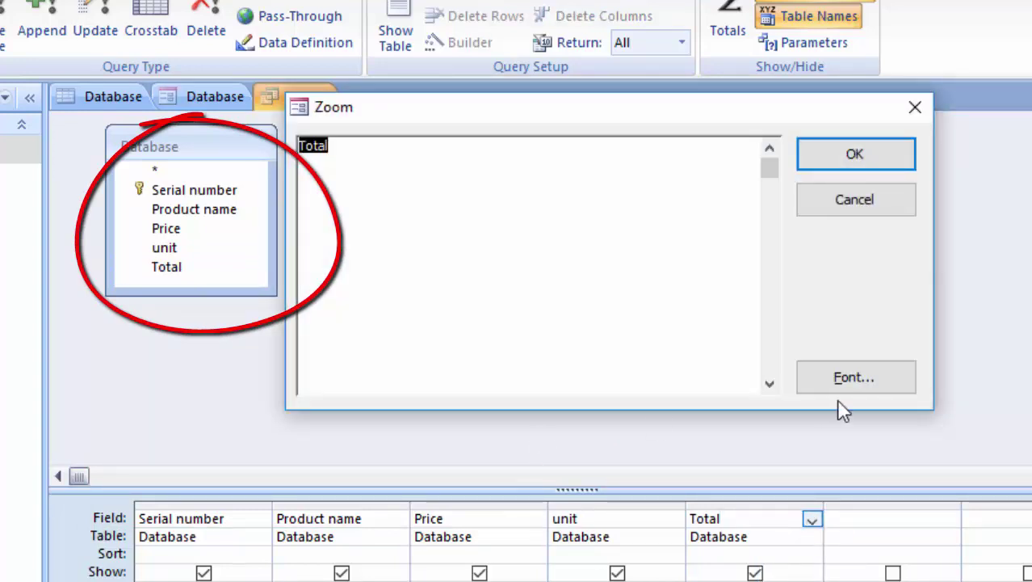
left_click(858, 382)
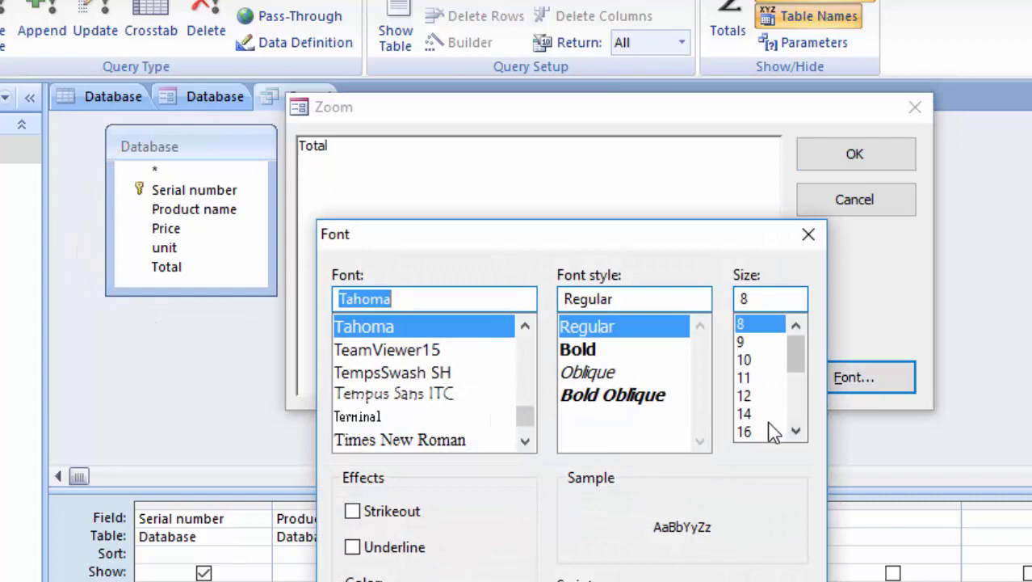
left_click(744, 431)
key("Return")
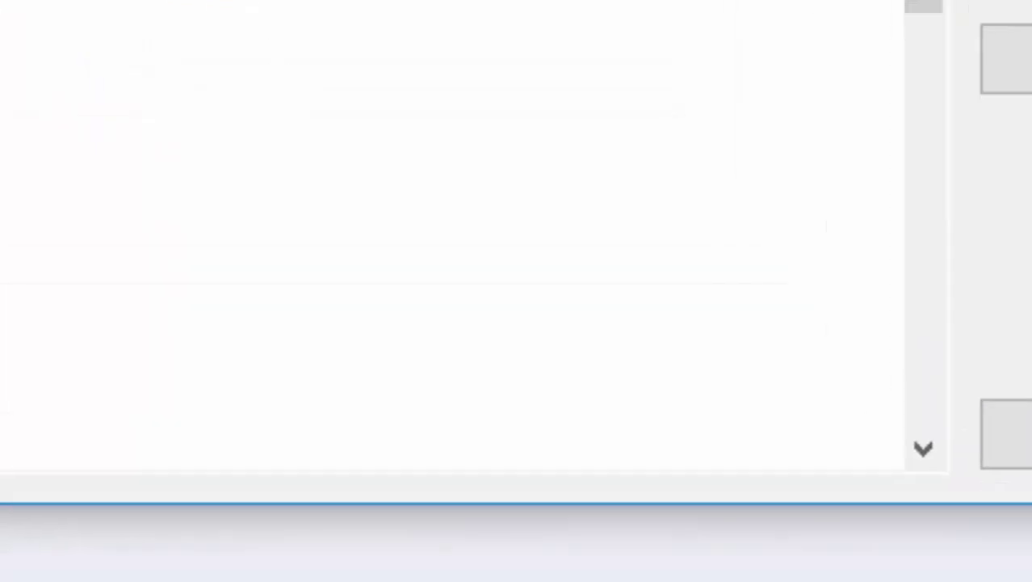
type(":[")
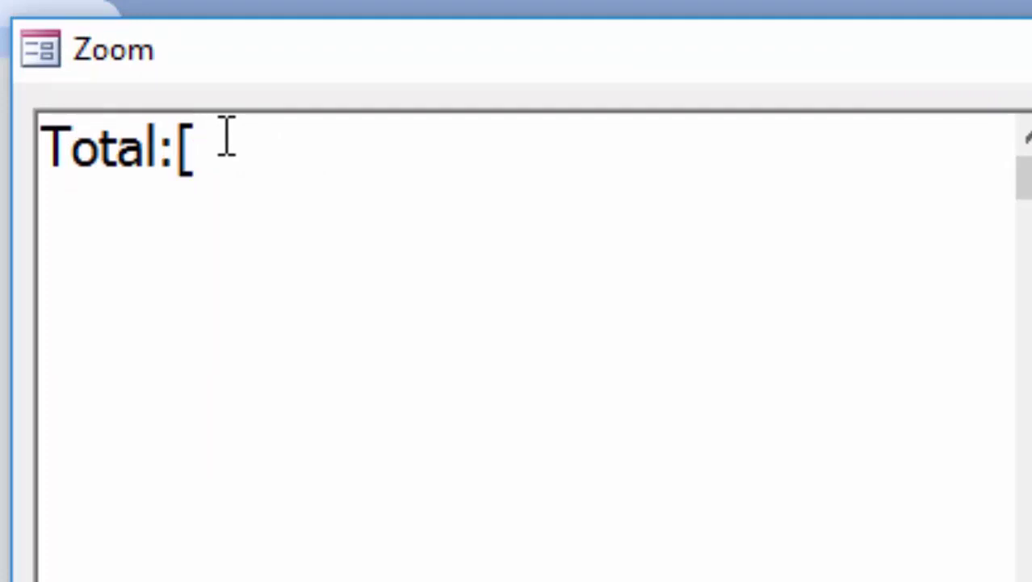
type("P")
type("rice]")
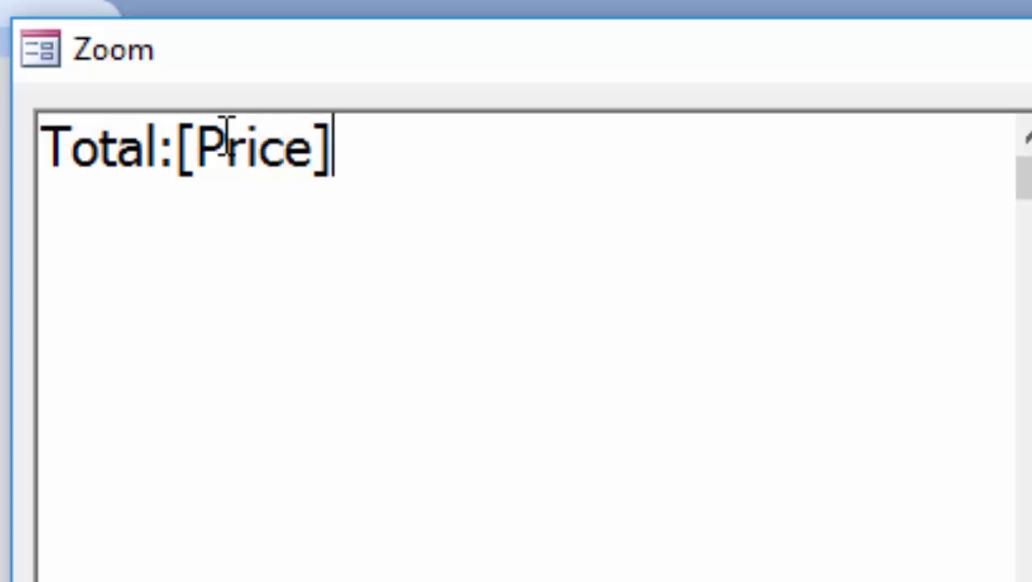
type("*")
type("[")
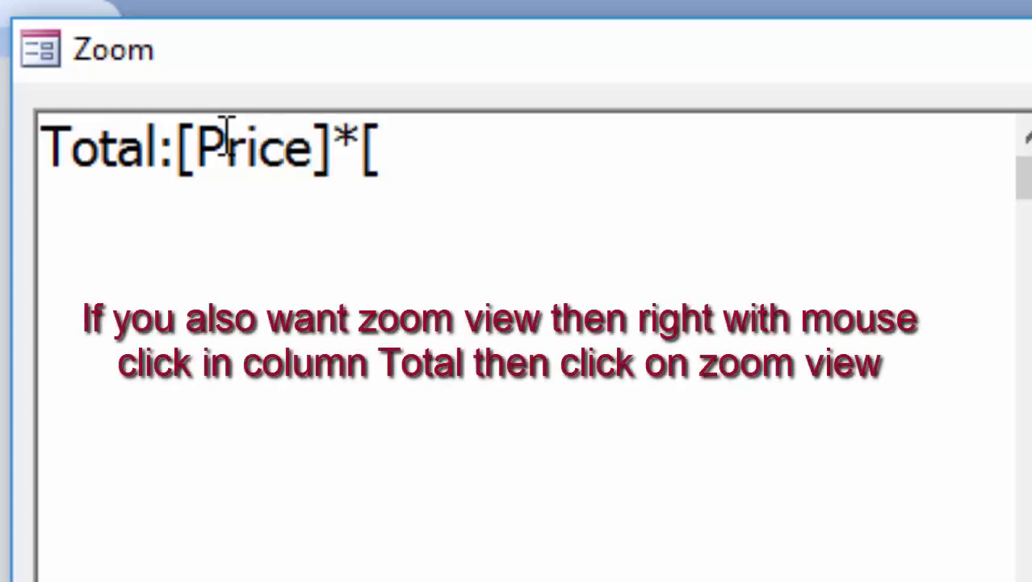
type("Uni")
type("t")
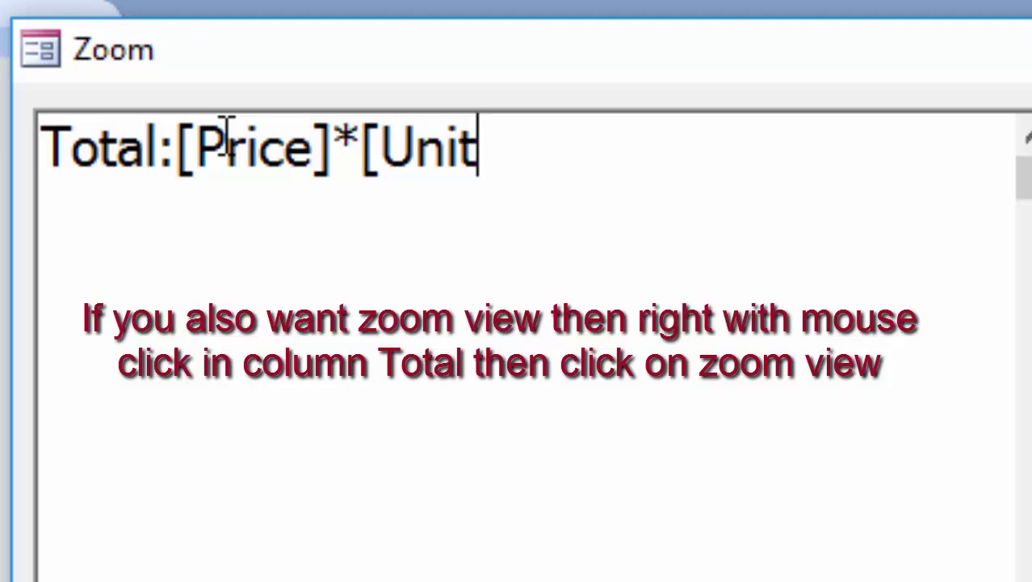
type("]")
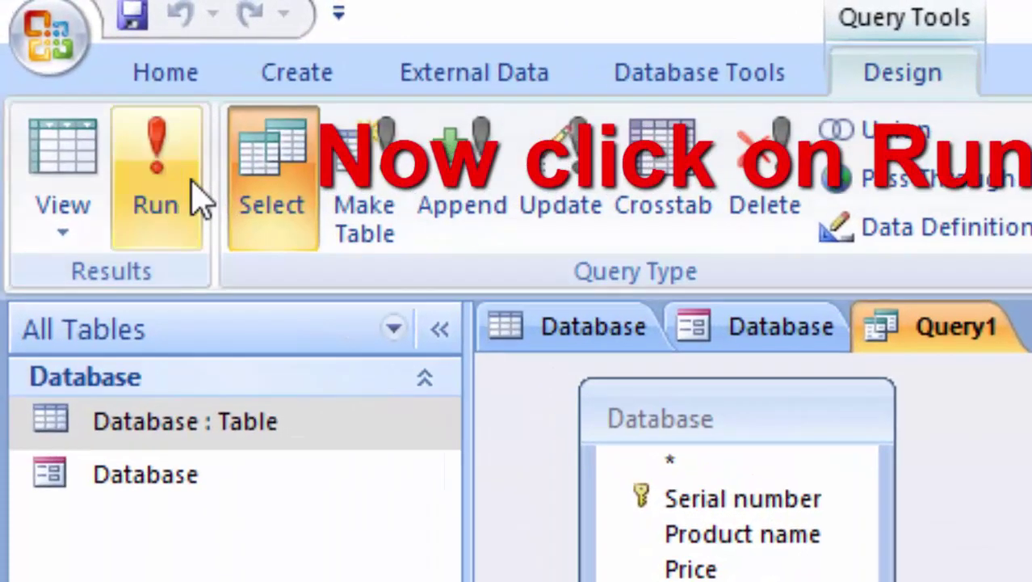
- Run the query and give record 1011 keyboard, price 220.5 and 3 units, totalling 661.5
left_click(171, 161)
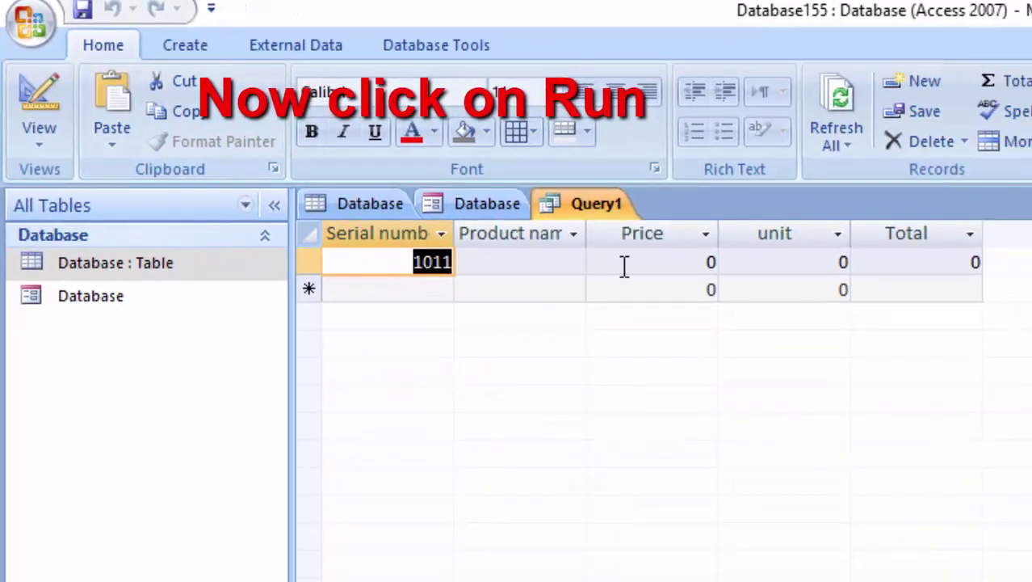
double_click(587, 233)
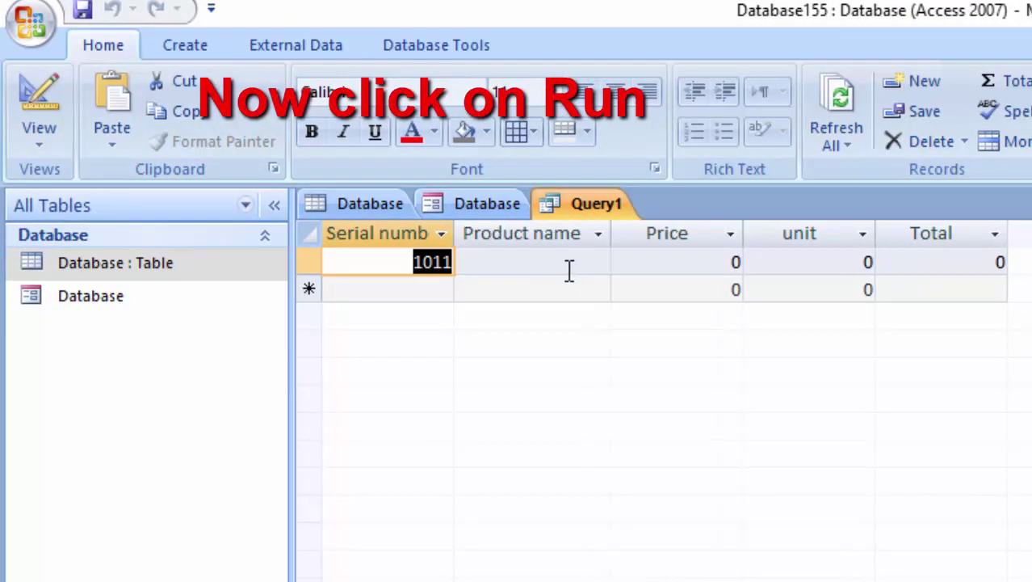
left_click(567, 265)
type("4")
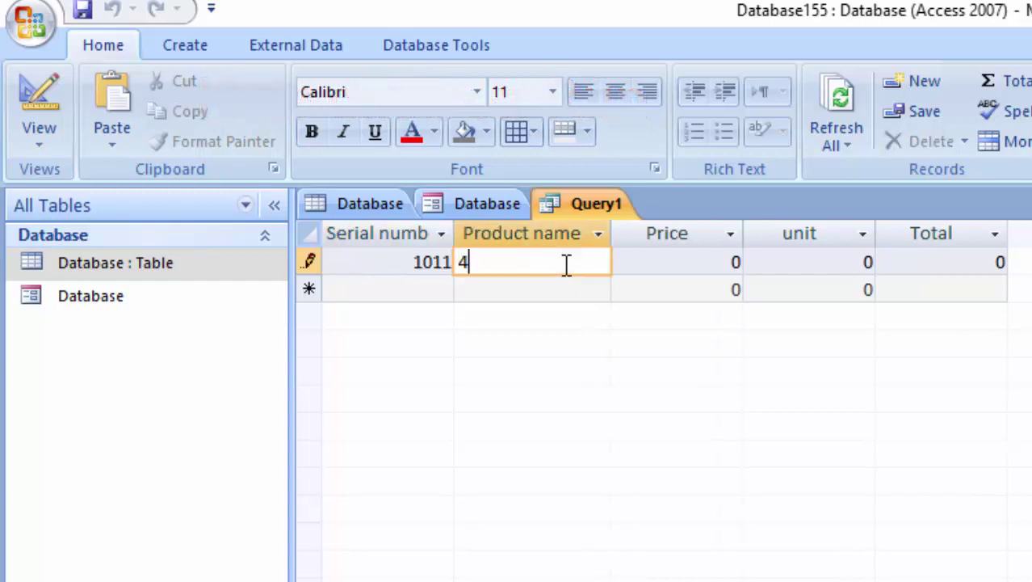
type("5")
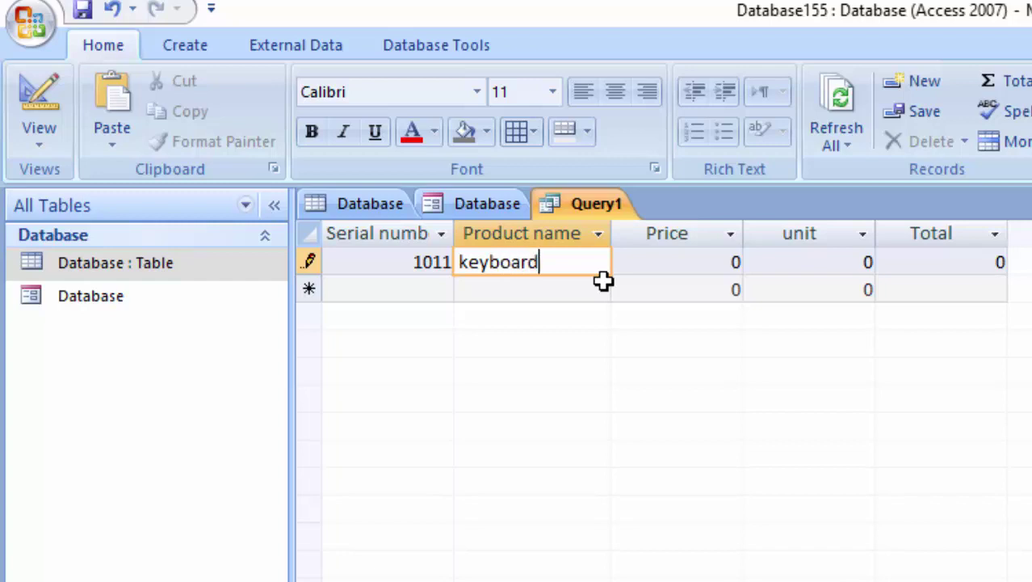
key("Tab")
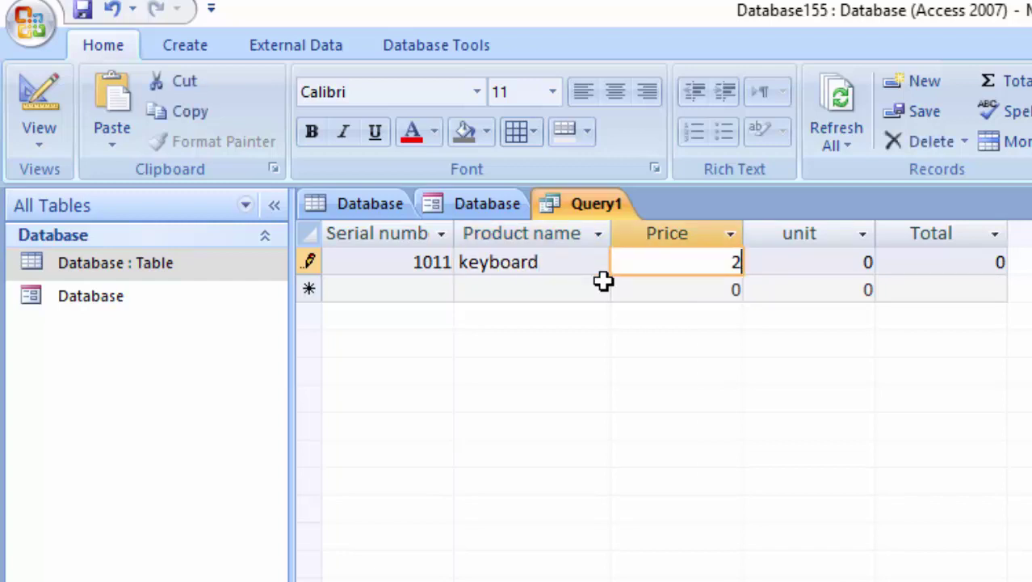
type("20.")
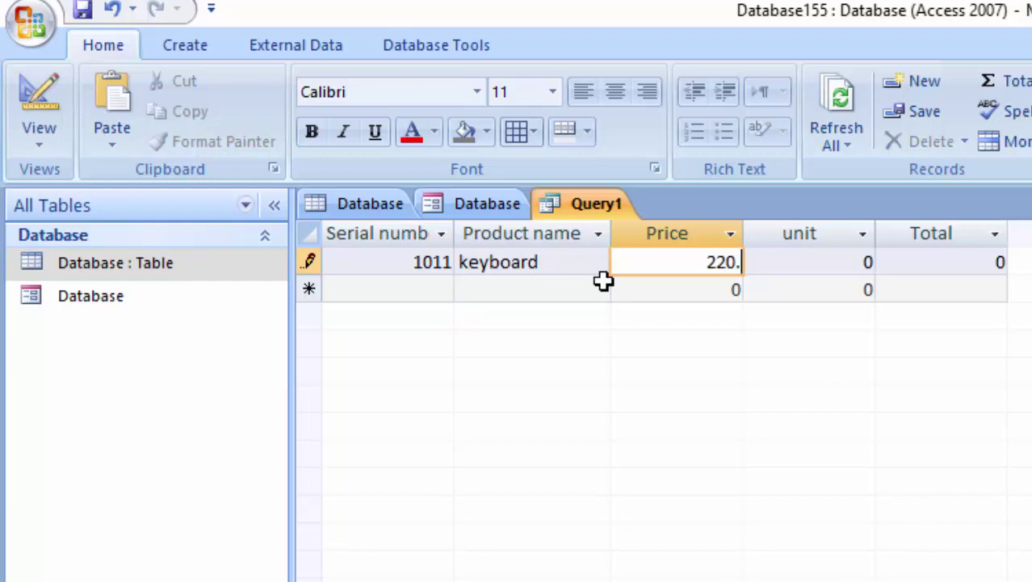
type("50")
key("Tab")
type("3")
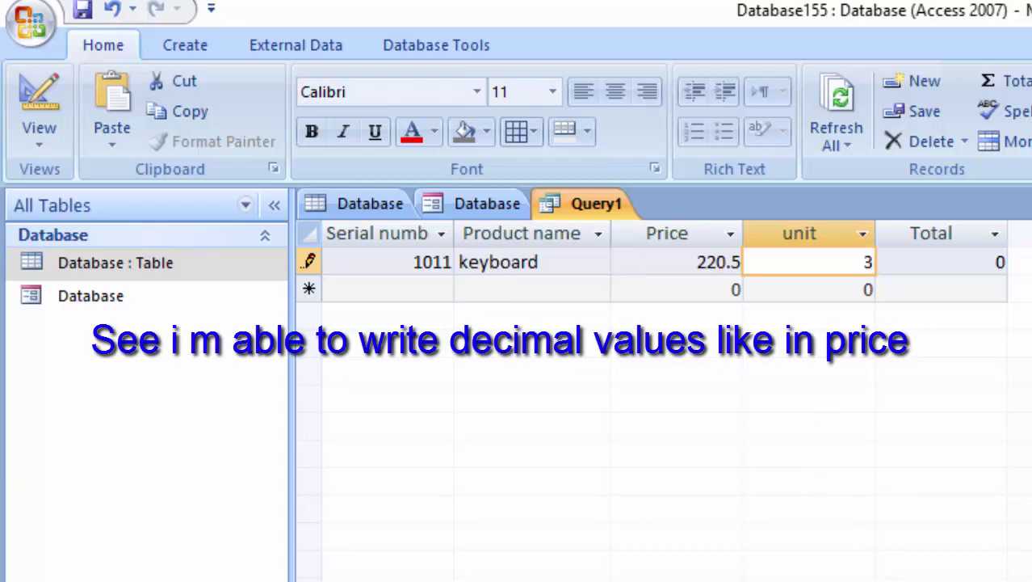
key("Tab")
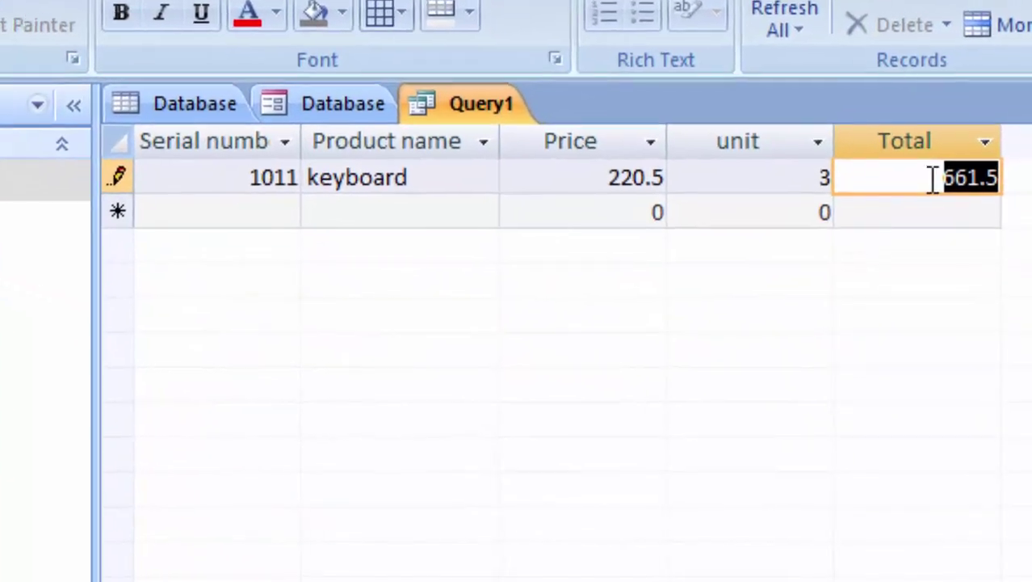
- Enter serial number 12300 for a new record and dismiss the 'Less than ten thousands' warning
left_click(267, 212)
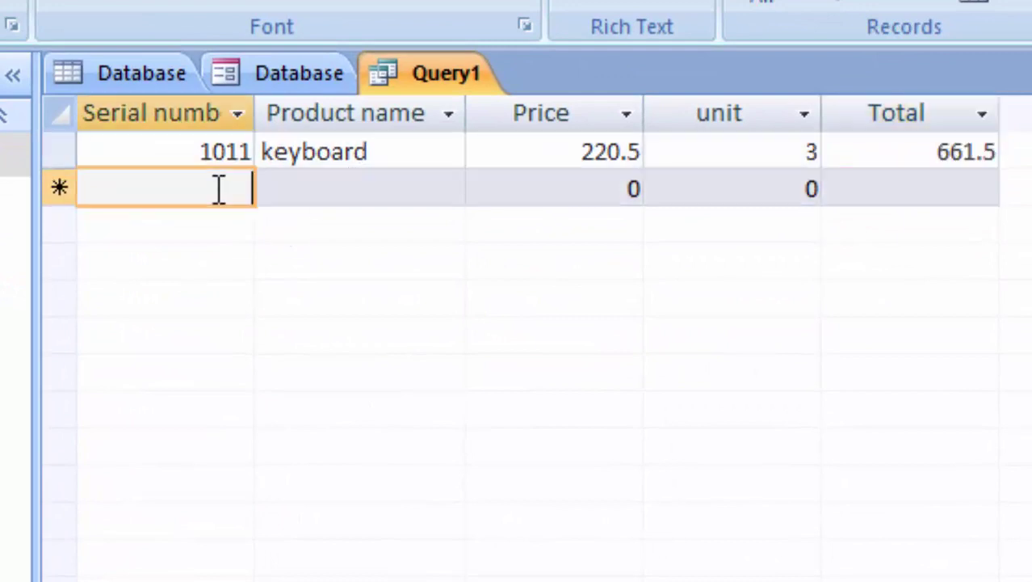
type("123")
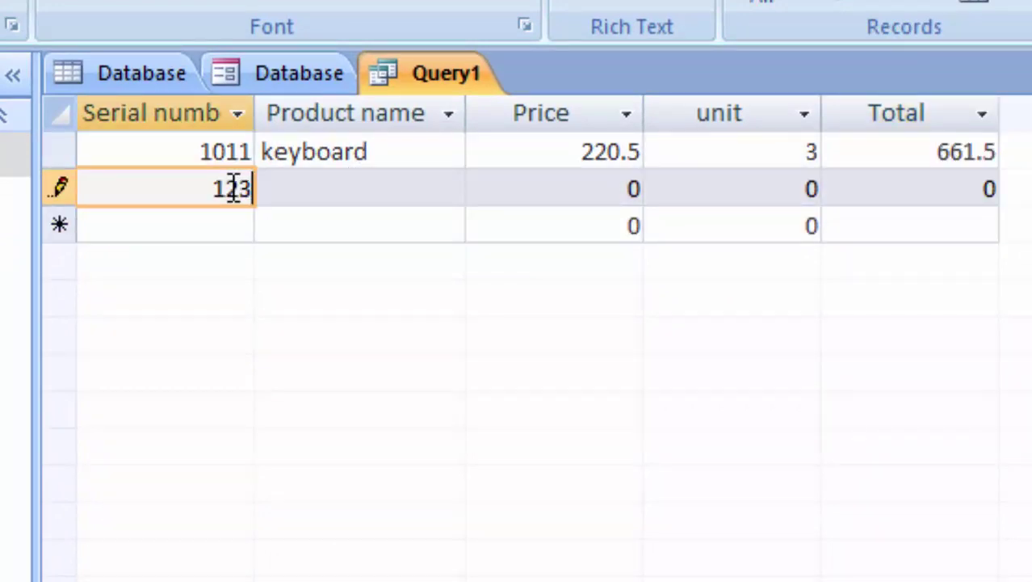
type("00")
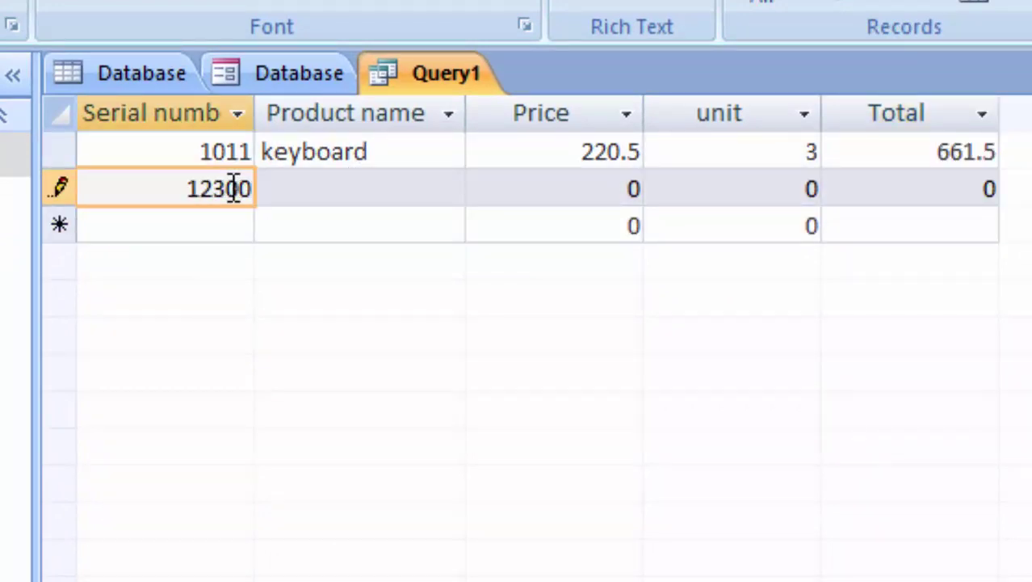
key("Tab")
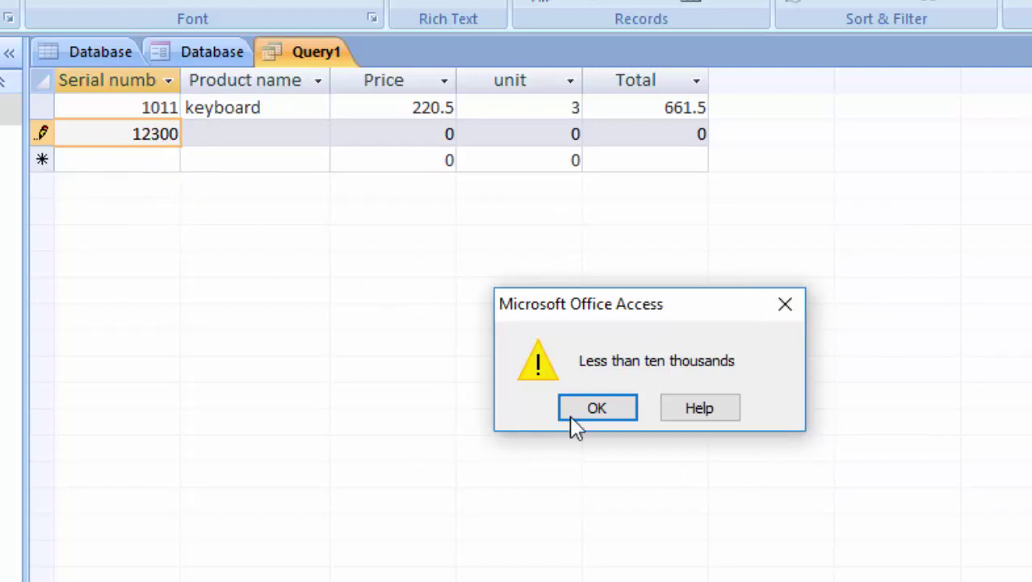
left_click(596, 409)
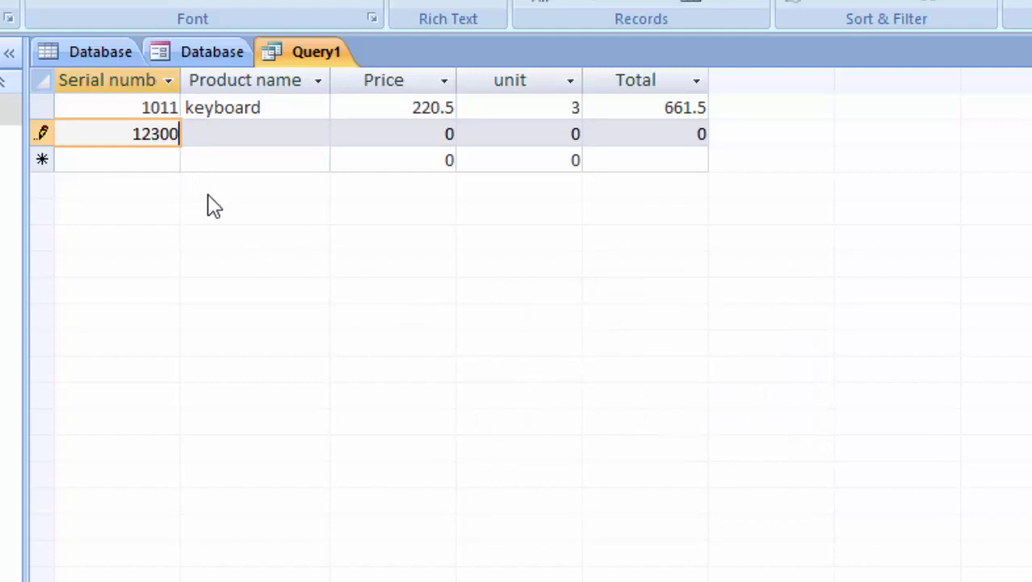
- Complete record 1230 as Mouse, price 110 and 20 units, giving a Total of 2200
left_click(216, 139)
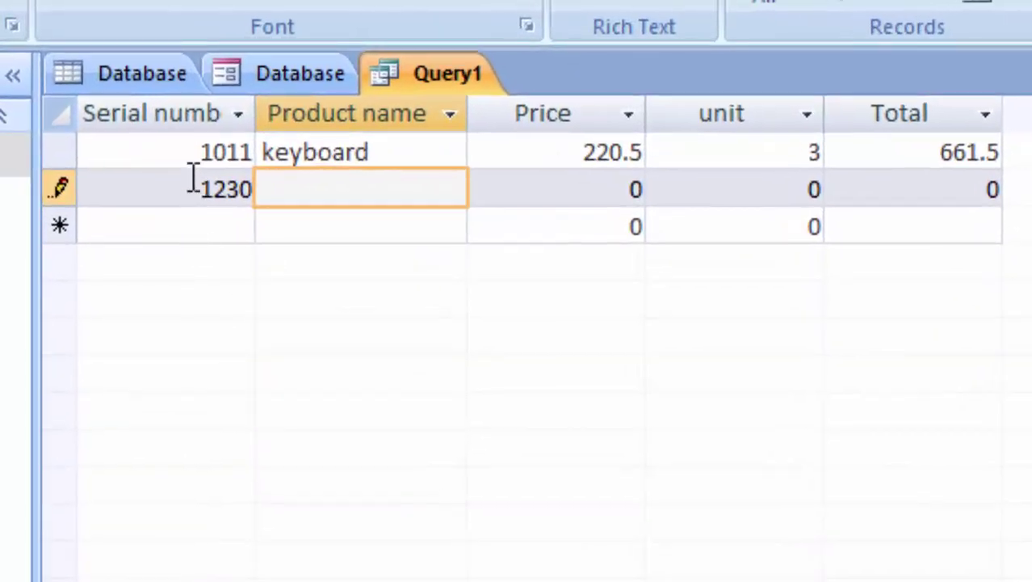
type("M")
type("ouse")
key("Tab")
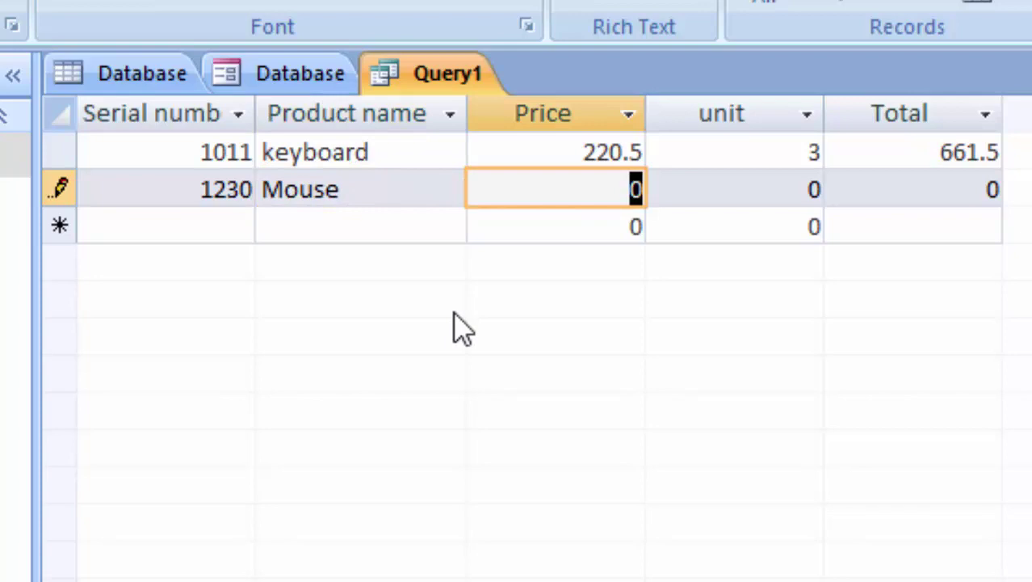
type("110")
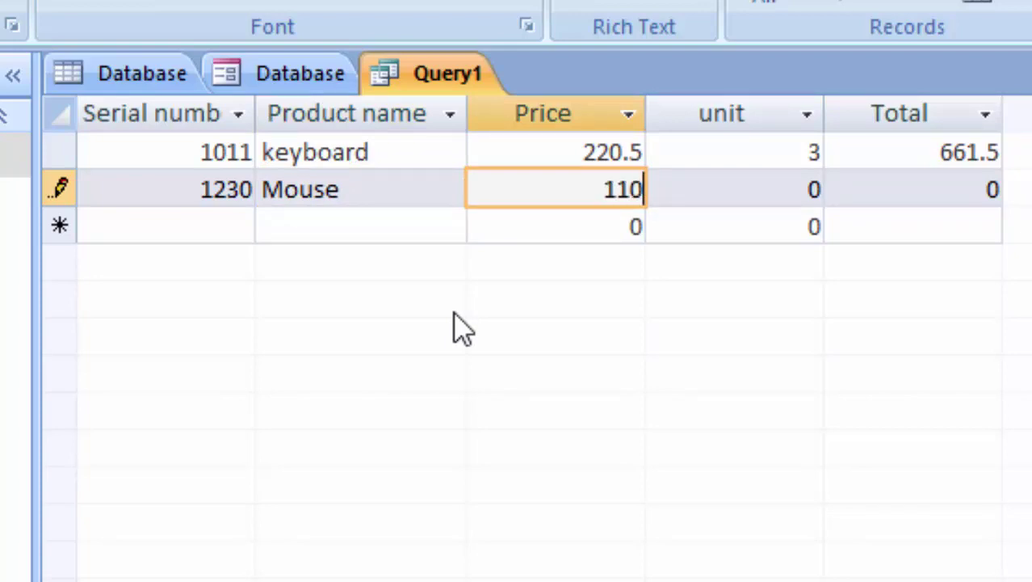
key("Tab")
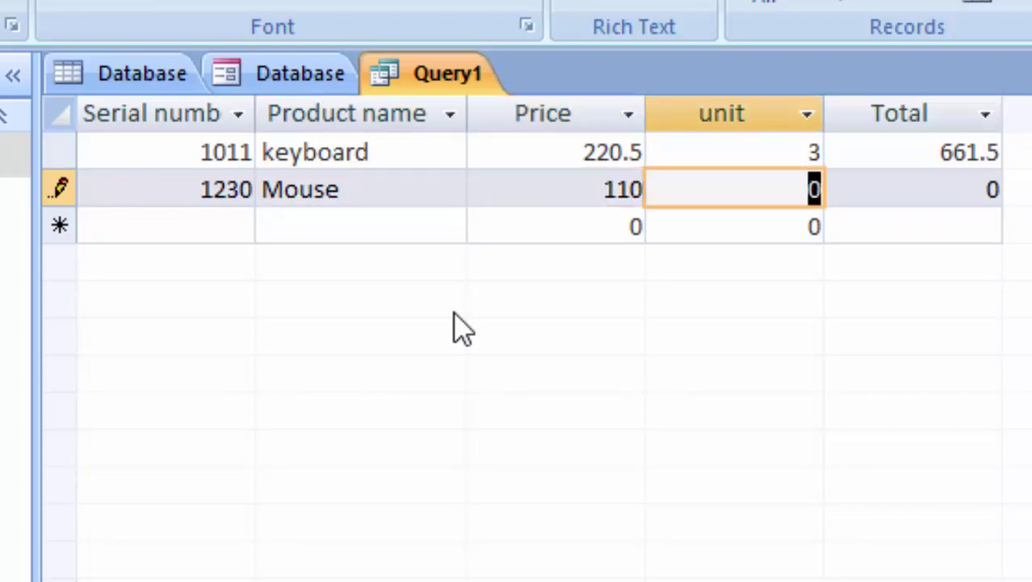
type("2")
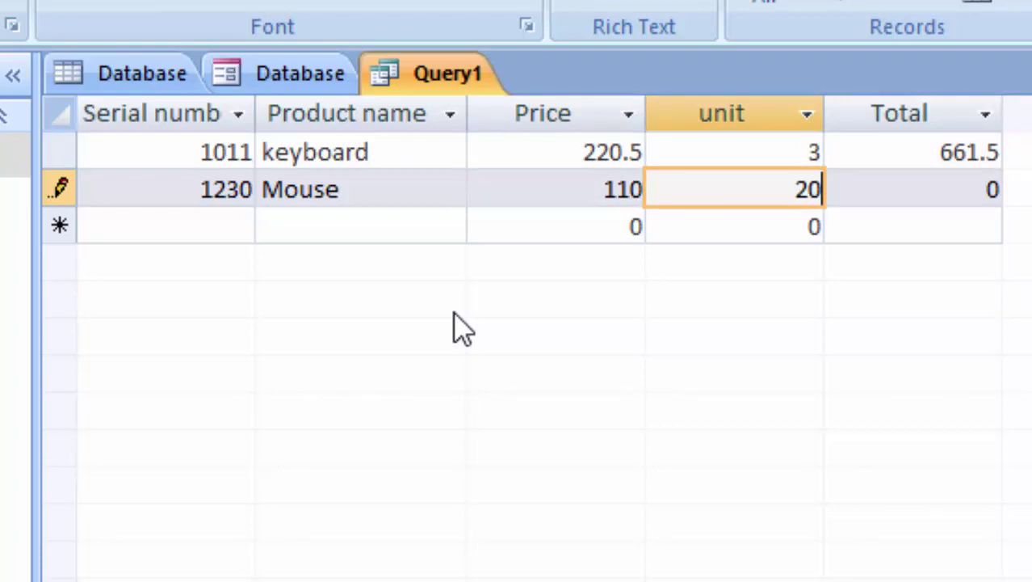
key("Tab")
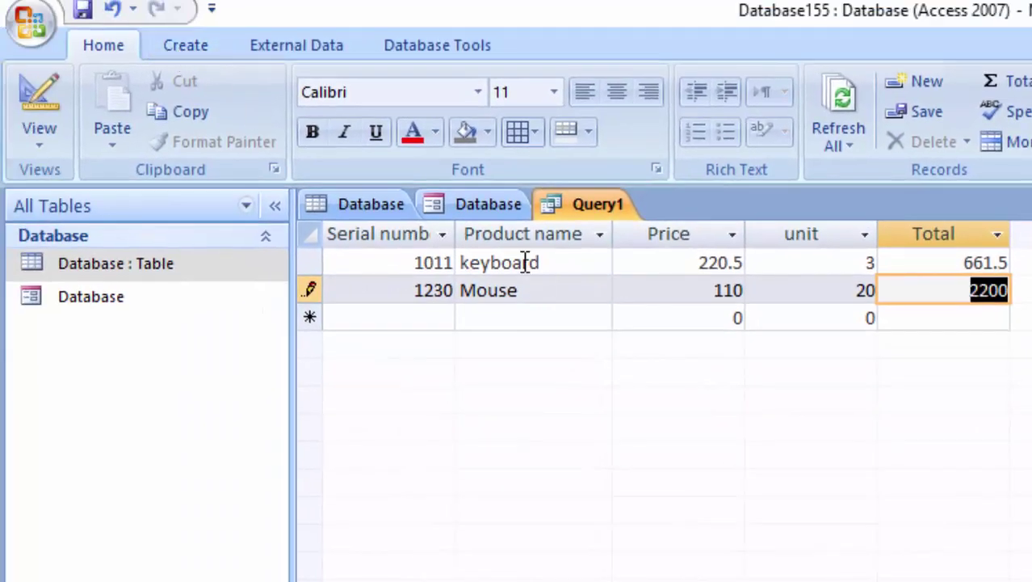
- Save Query1 under the name SQ
left_click(26, 24)
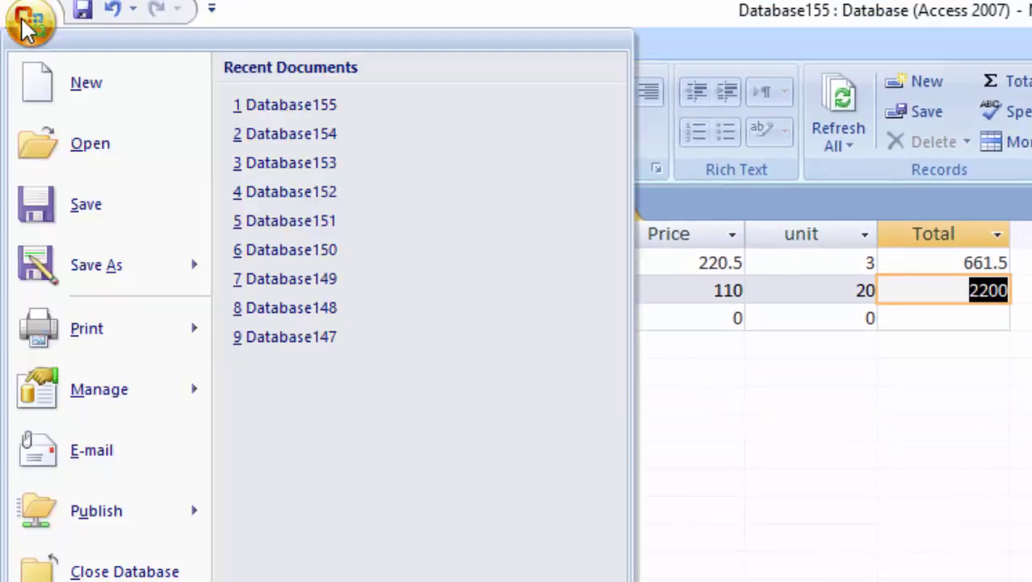
left_click(71, 212)
key("BackSpace")
type("SQ")
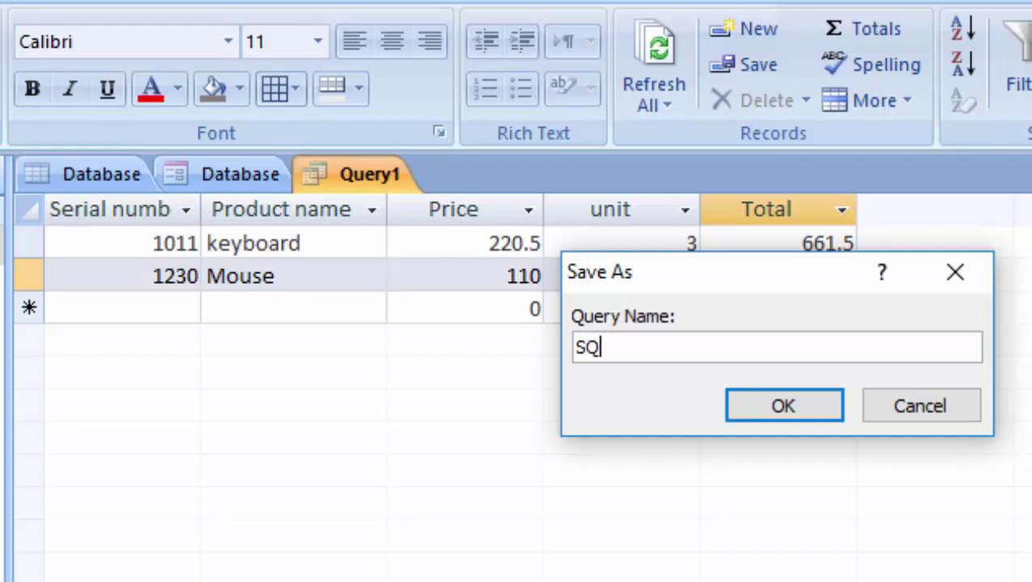
left_click(813, 412)
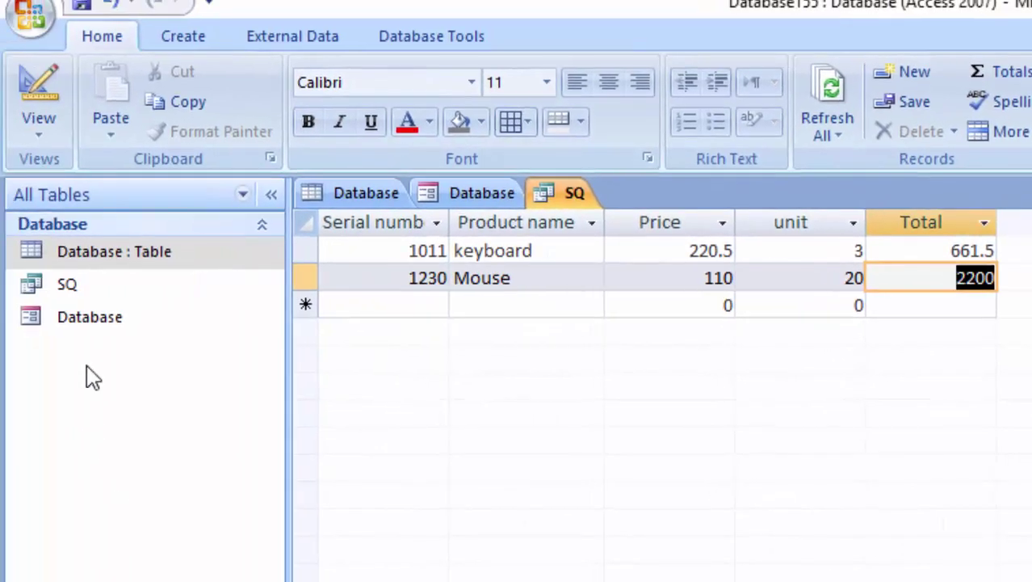
- Open the Database form and look up keyboard through the product name combo box
double_click(93, 322)
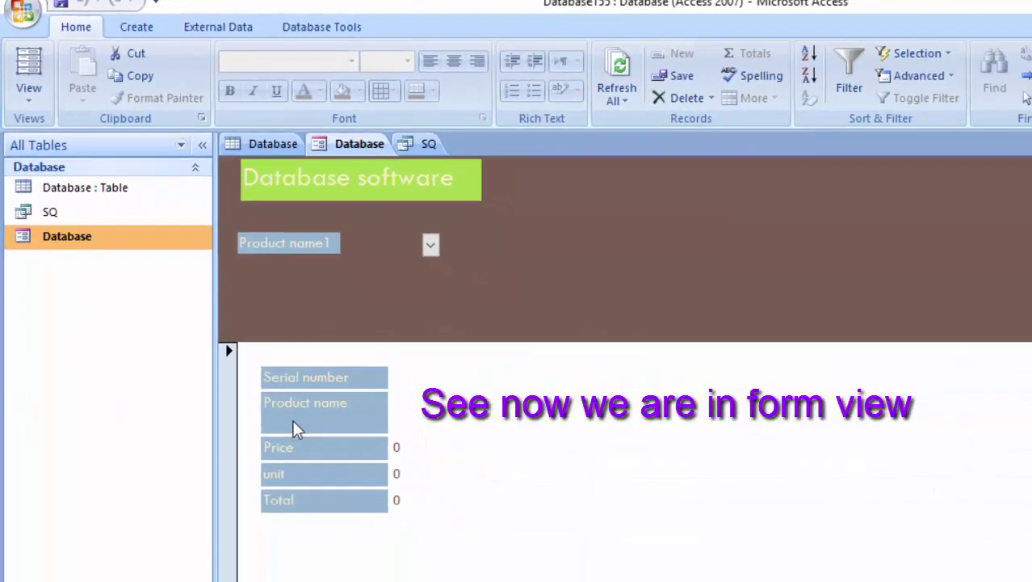
left_click(330, 403)
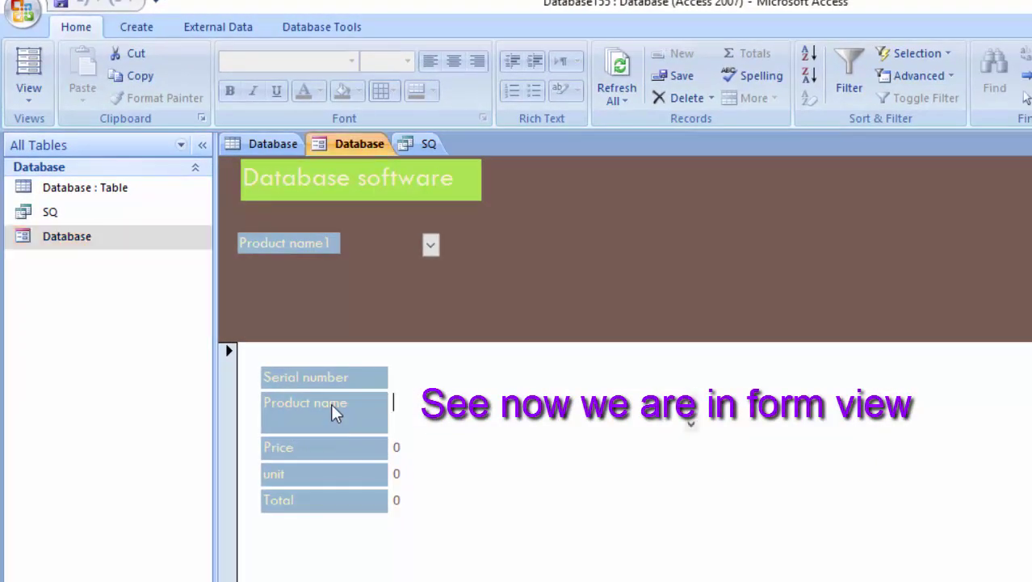
left_click(432, 247)
left_click(421, 270)
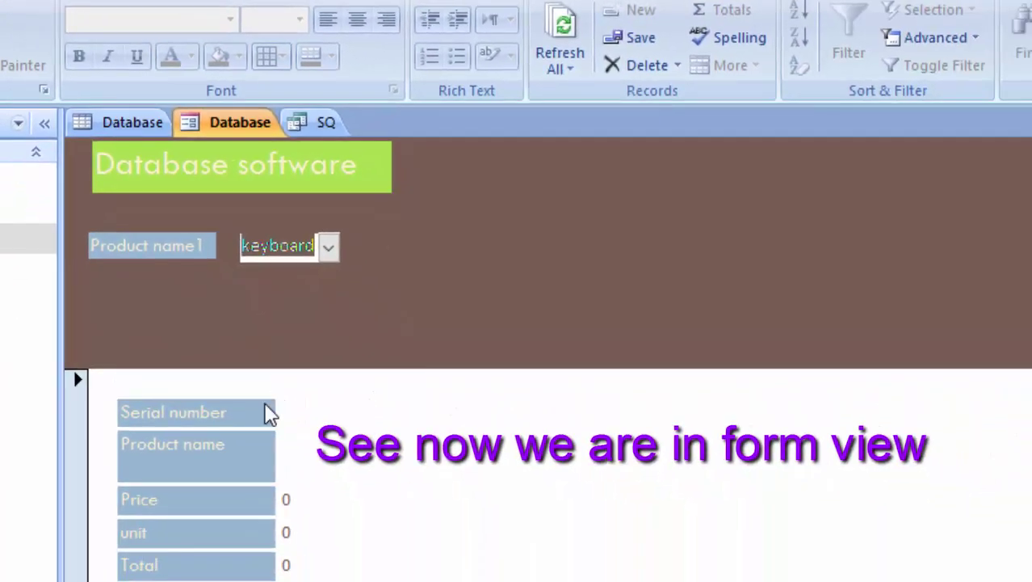
left_click(281, 412)
left_click(287, 531)
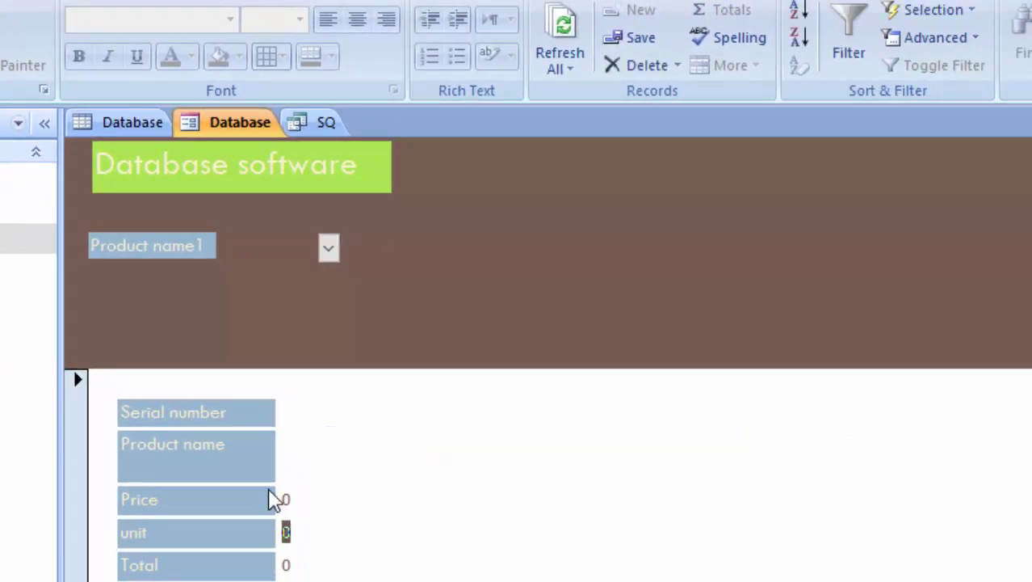
left_click(282, 499)
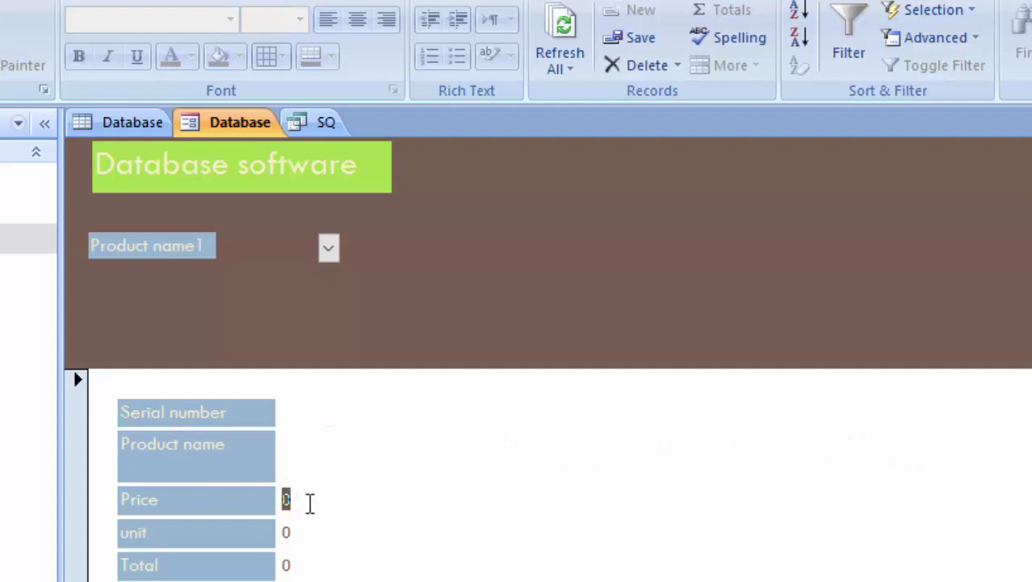
left_click(295, 412)
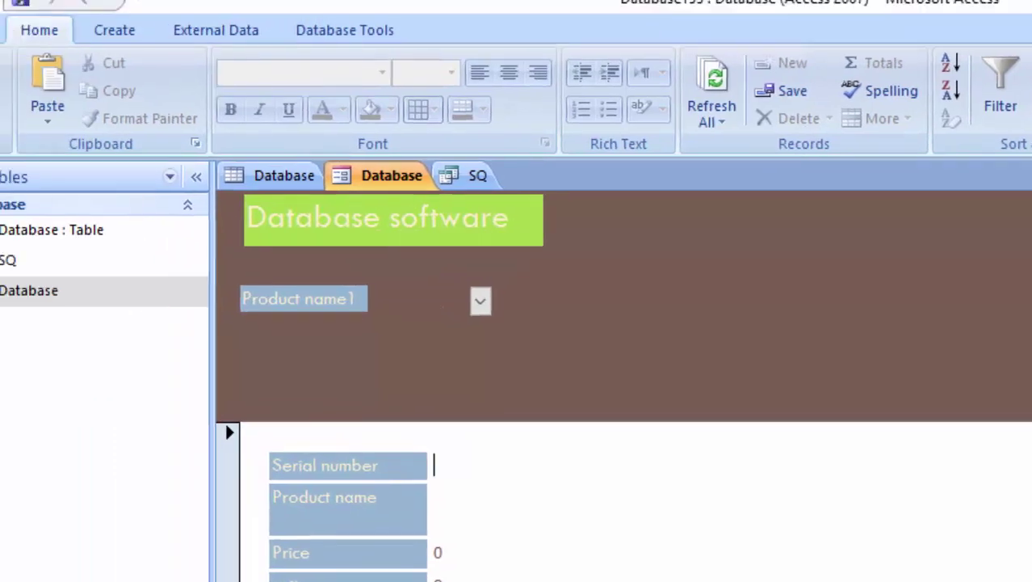
- Save the form, declining the layout changes and keeping the record in the write conflict
left_click(29, 29)
left_click(91, 198)
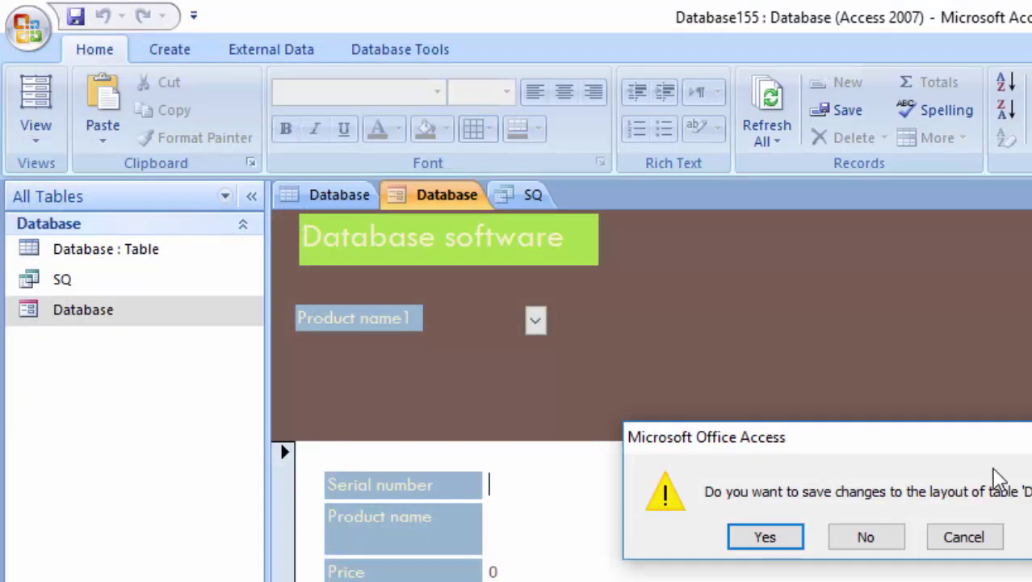
left_click(880, 532)
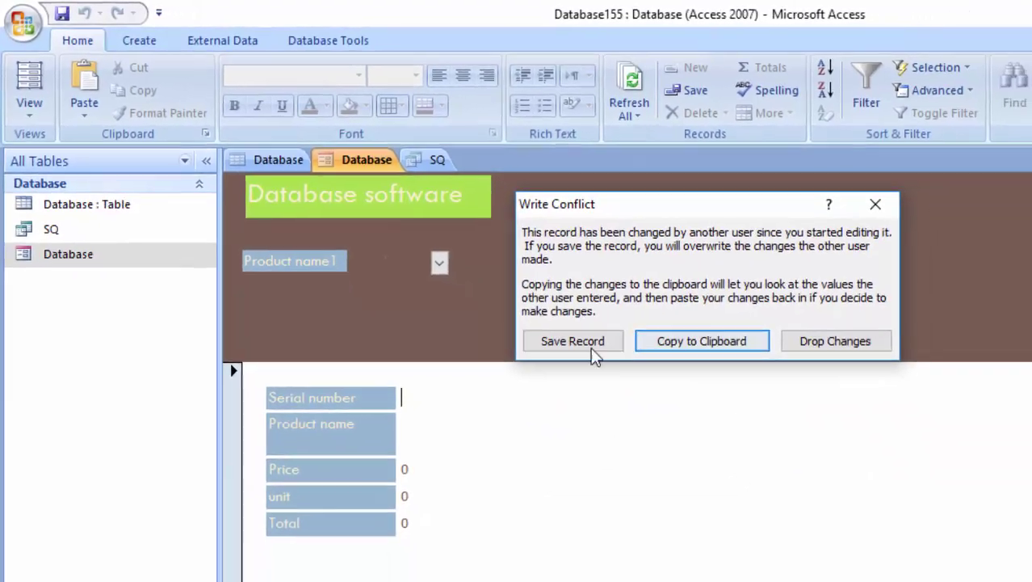
left_click(585, 342)
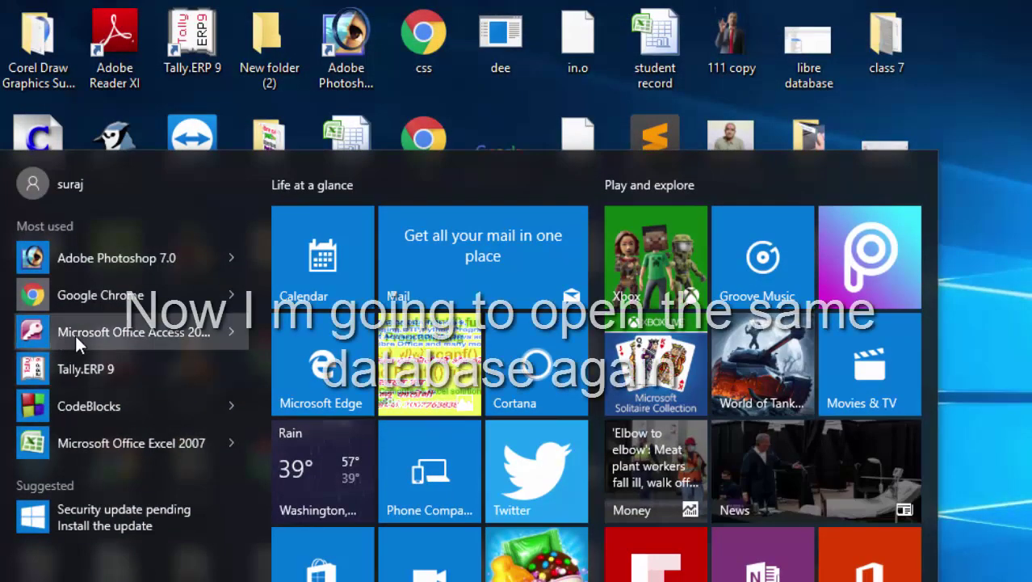
- Relaunch Access 2007 and open the Database form showing record 1011, Keyboard, priced 220.5
left_click(75, 335)
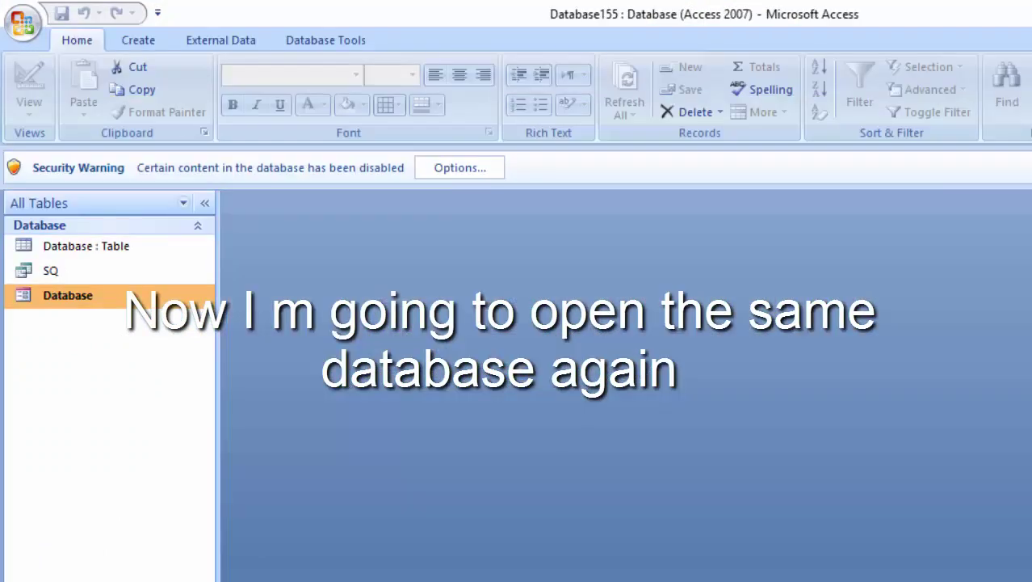
double_click(78, 307)
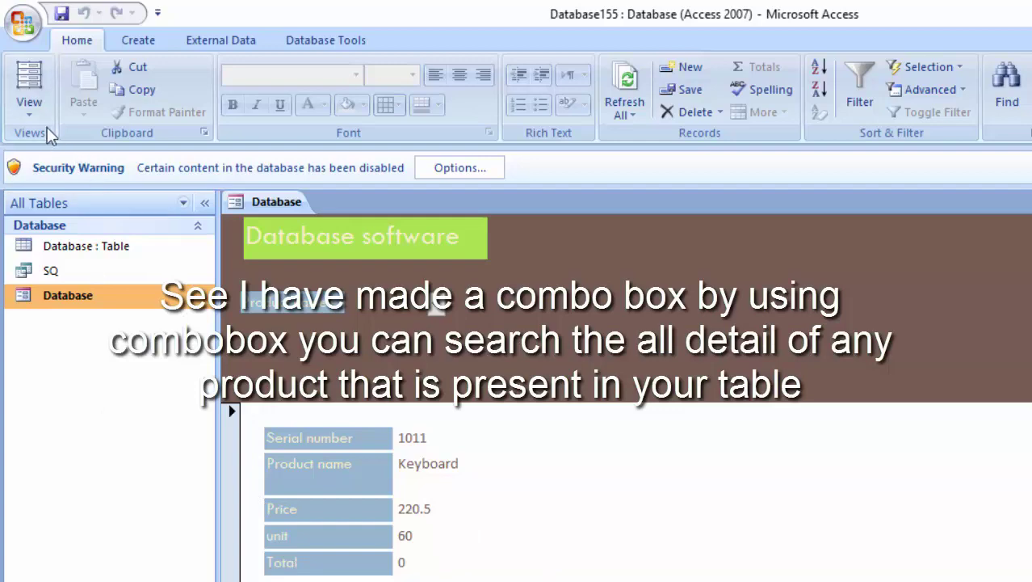
left_click(24, 113)
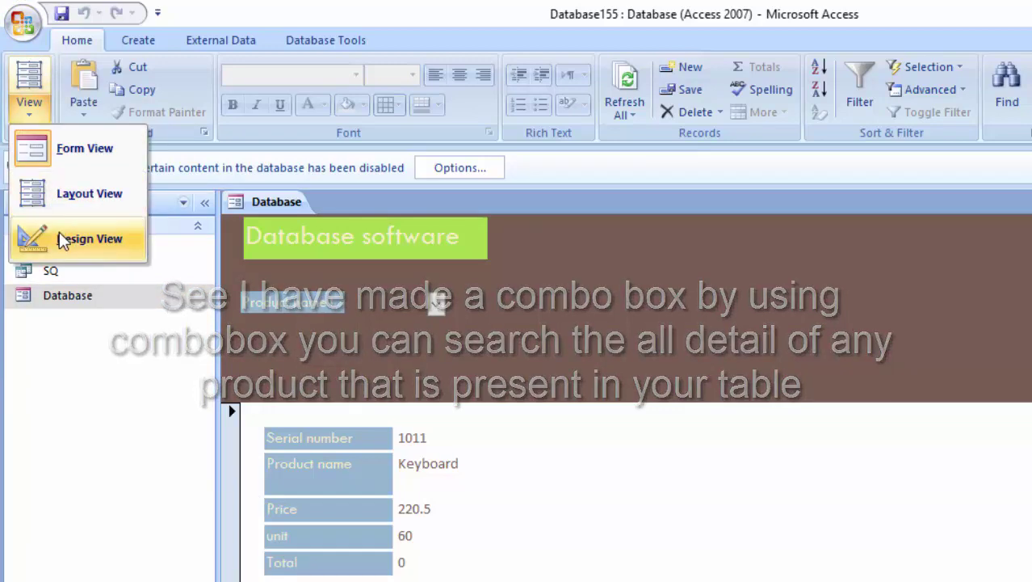
- Switch the form to Design View and show its property sheet
left_click(33, 235)
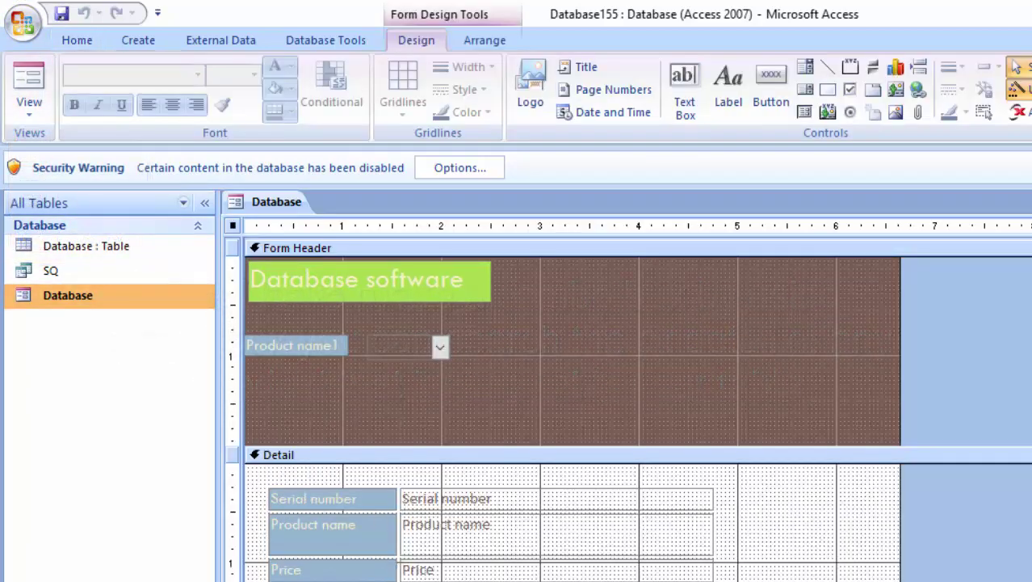
scroll(565, 404, "down", 3)
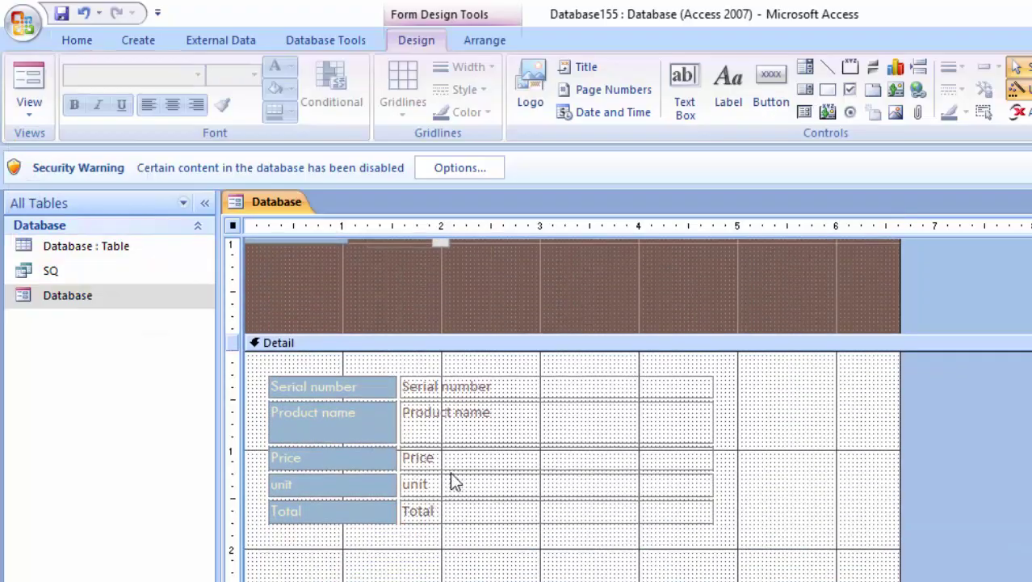
key("F4")
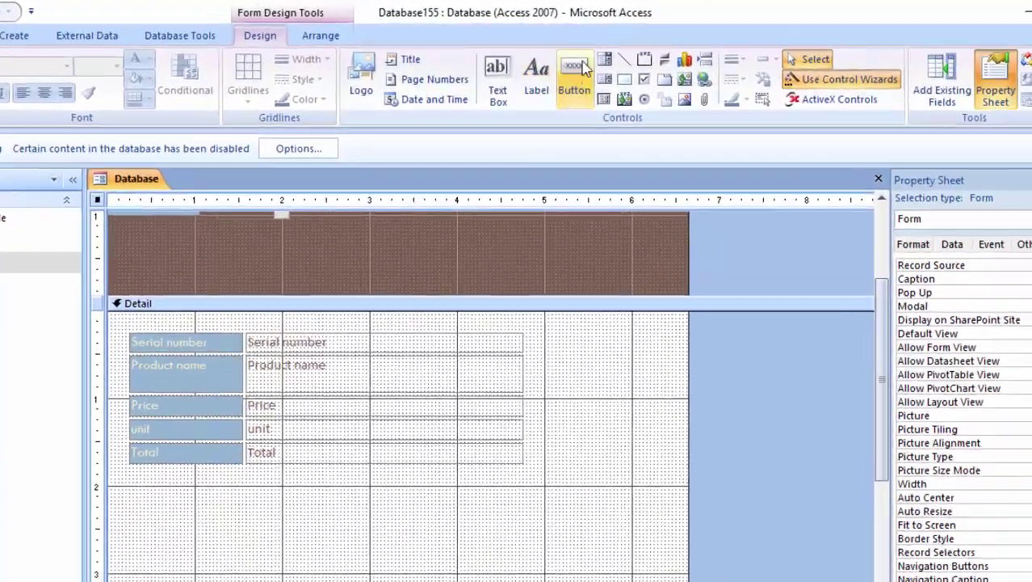
- Draw a text-captioned Go To Next Record button below the Total field using the wizard
left_click(580, 71)
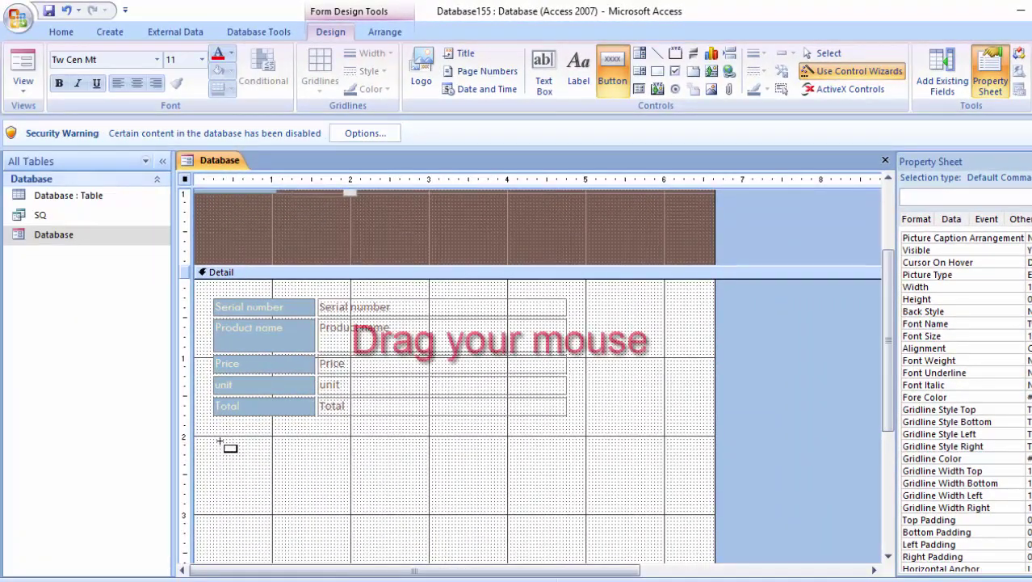
left_click_drag(219, 441, 315, 482)
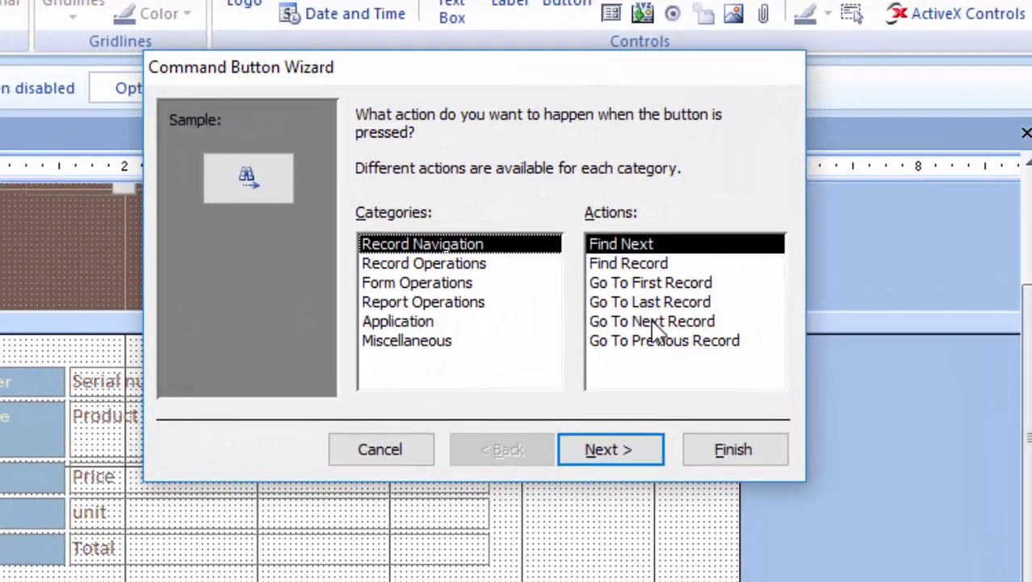
left_click(654, 323)
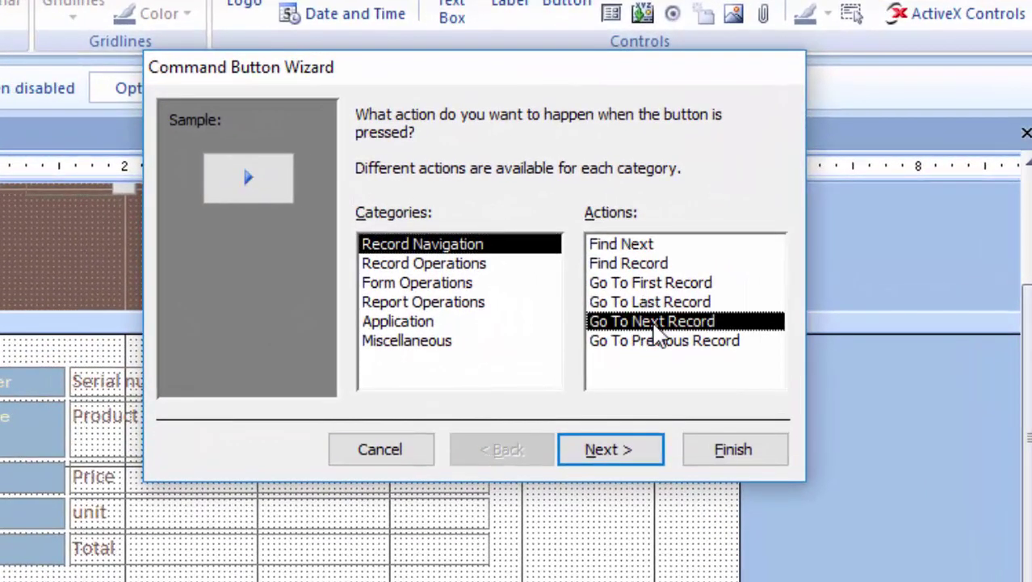
left_click(615, 451)
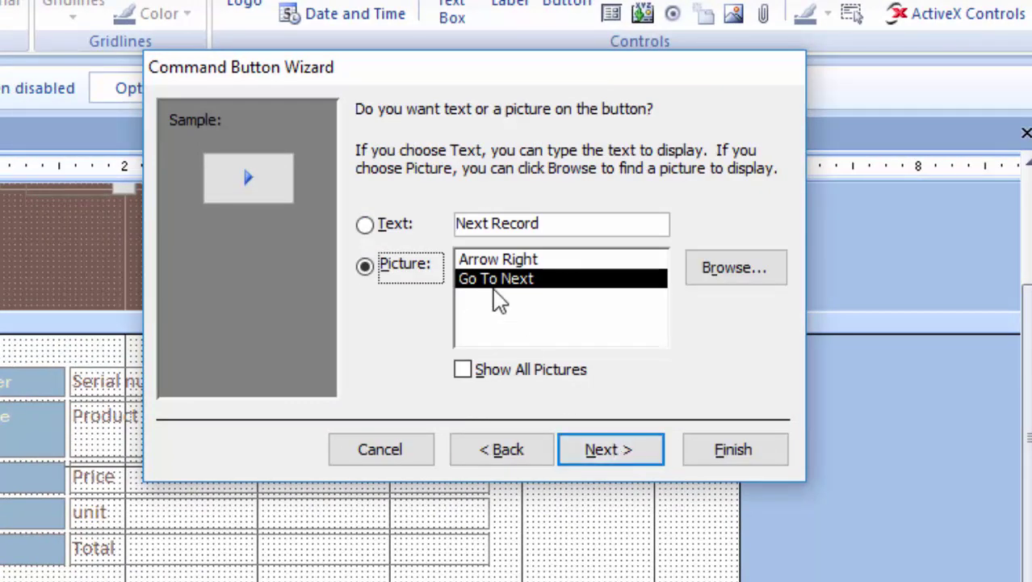
left_click(365, 224)
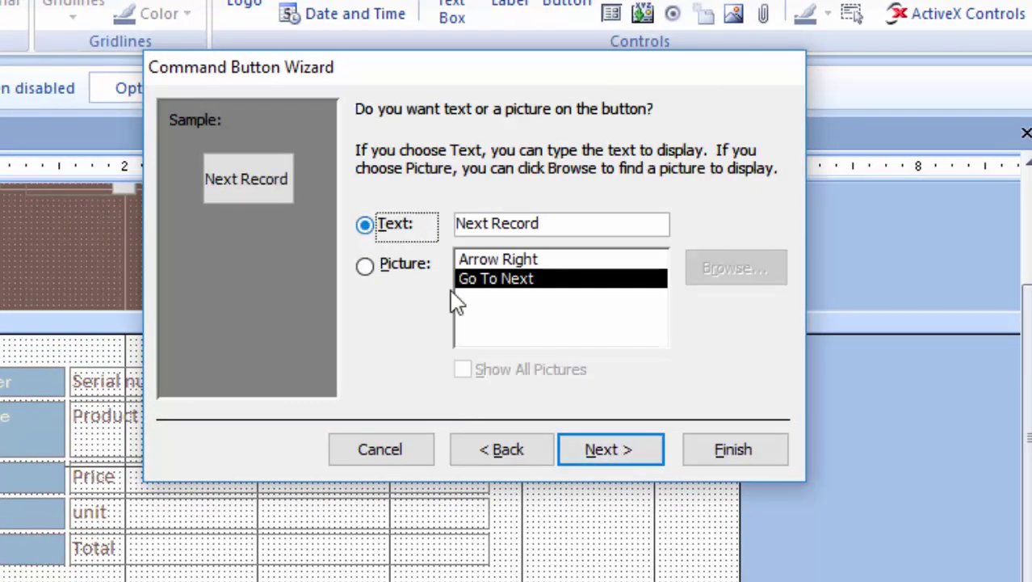
left_click(611, 466)
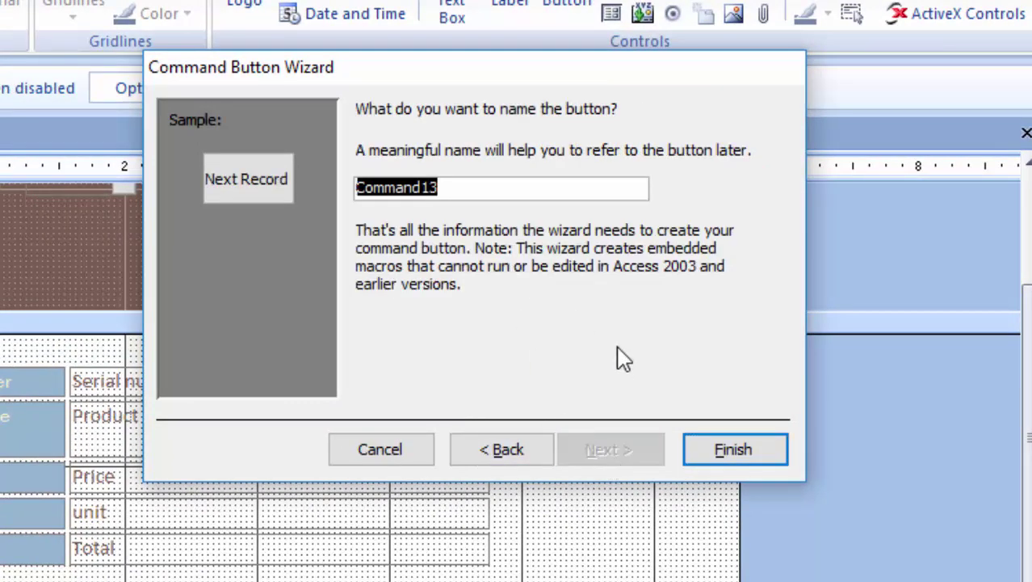
left_click(703, 451)
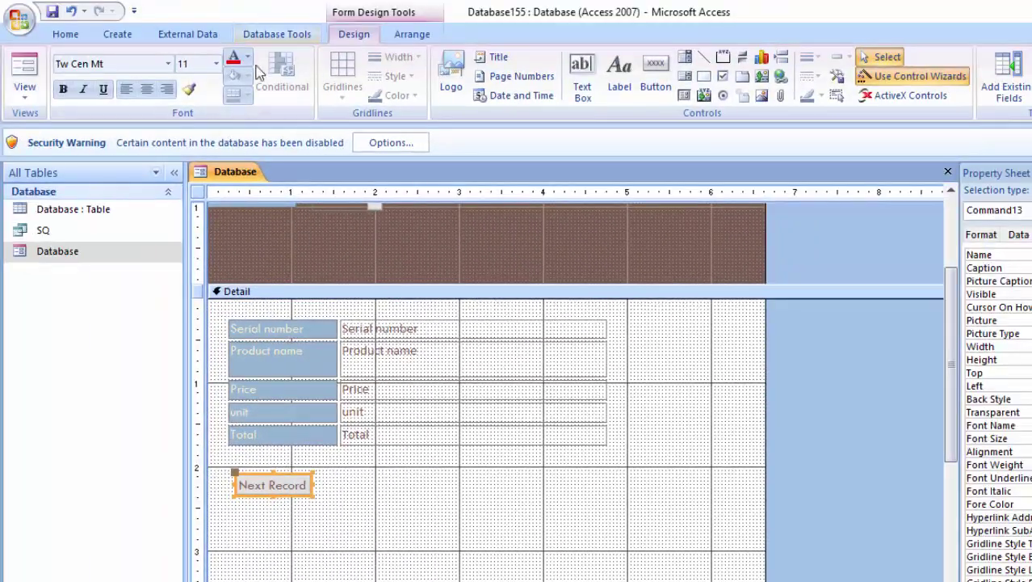
- Give the Next Record button caption a new theme font colour, then reselect the button
left_click(250, 61)
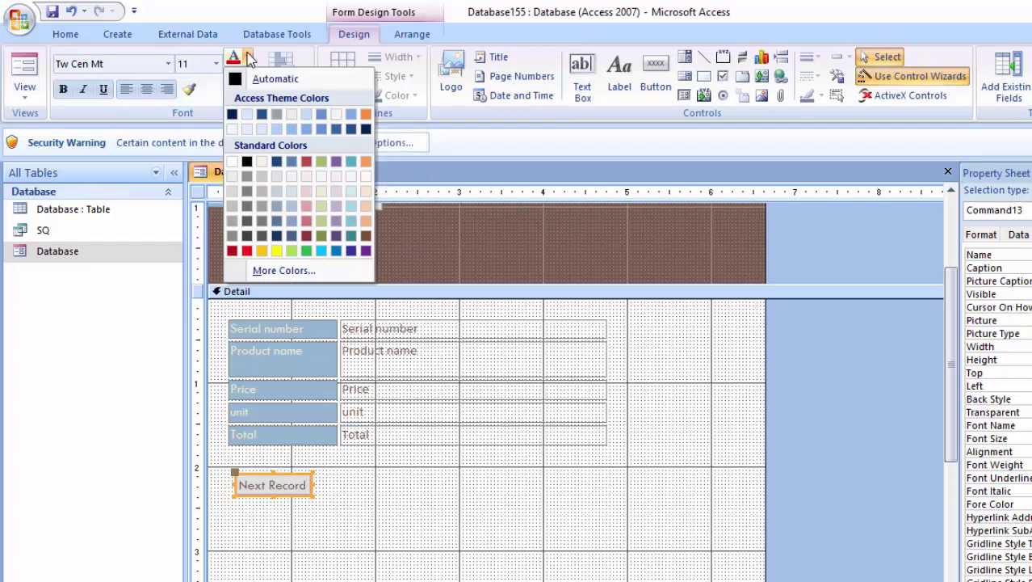
left_click(360, 118)
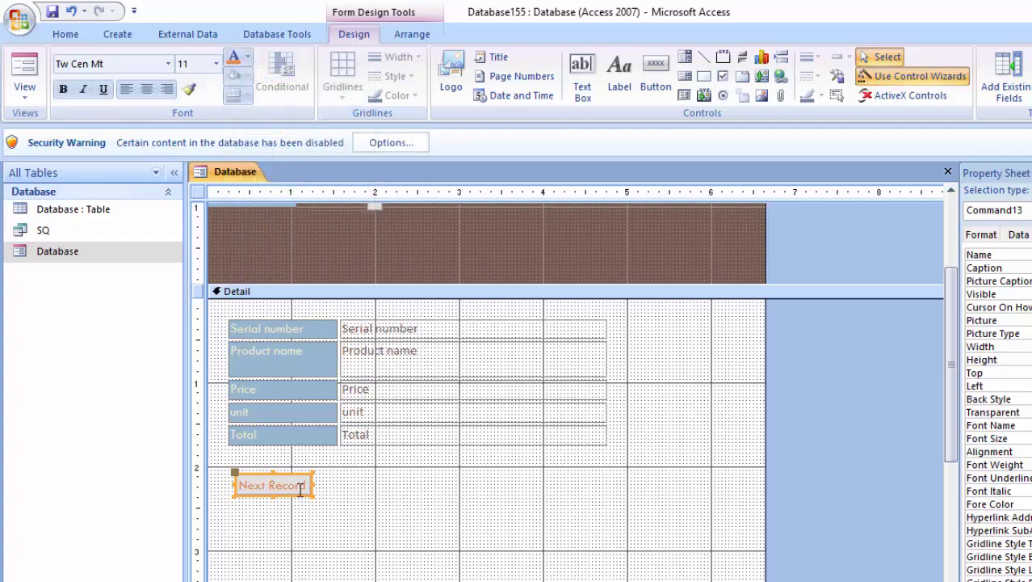
left_click_drag(308, 488, 241, 491)
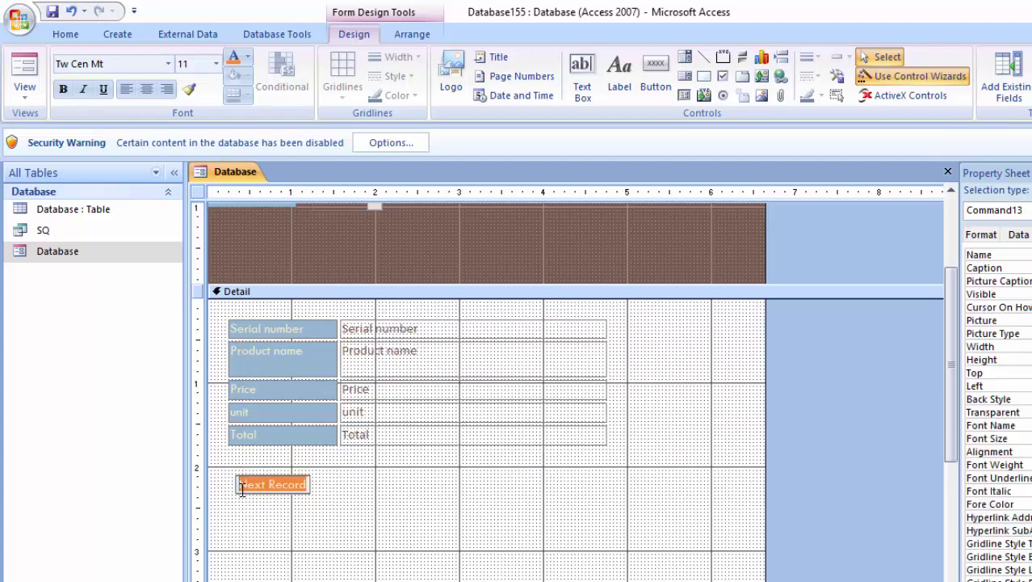
left_click(456, 540)
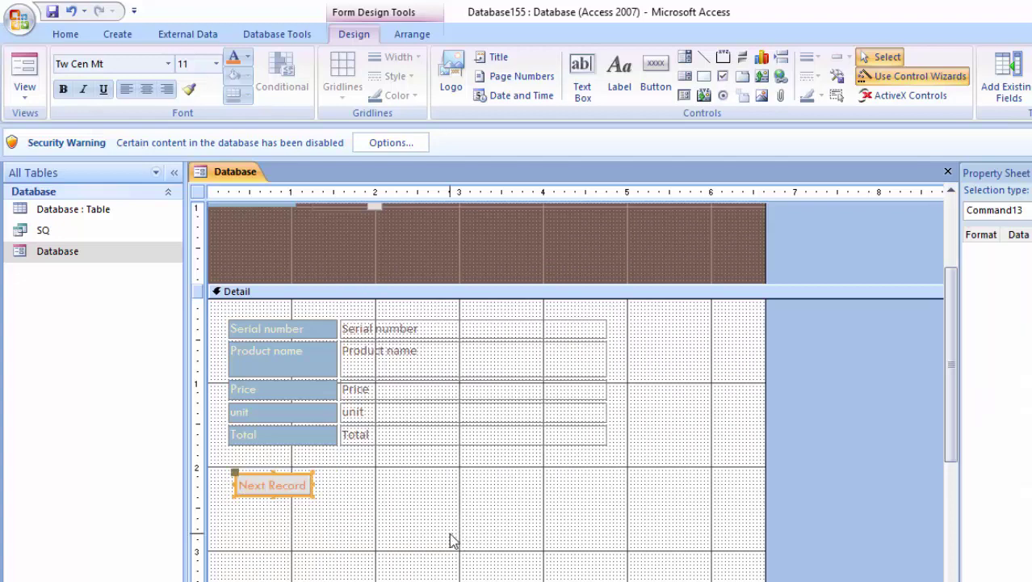
left_click(259, 495)
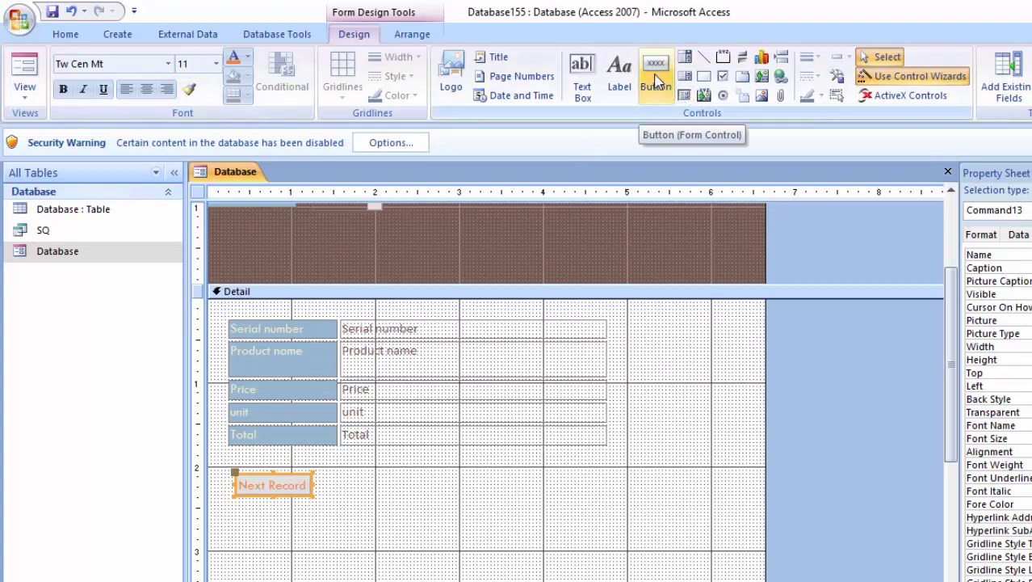
right_click(284, 491)
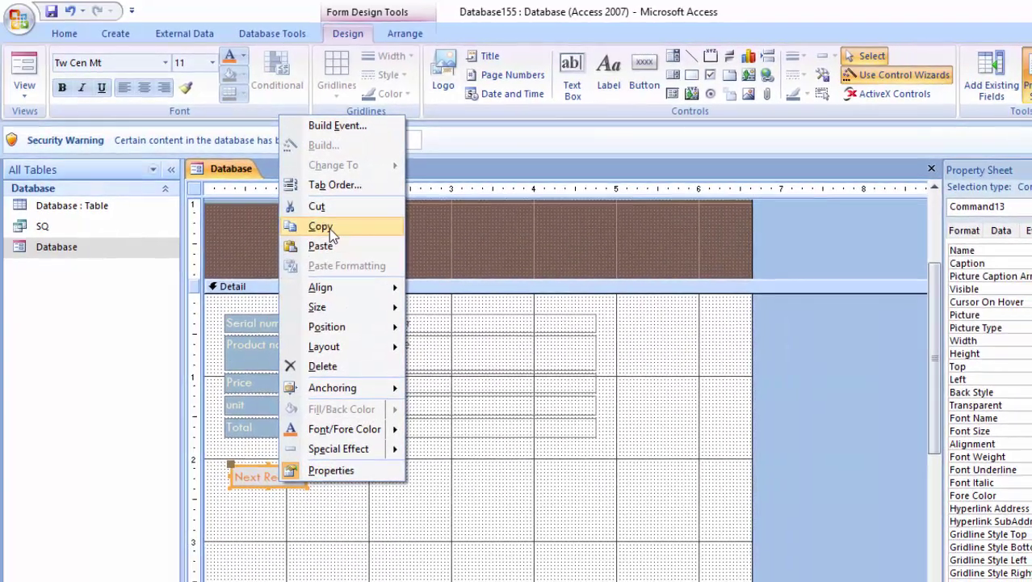
left_click(329, 228)
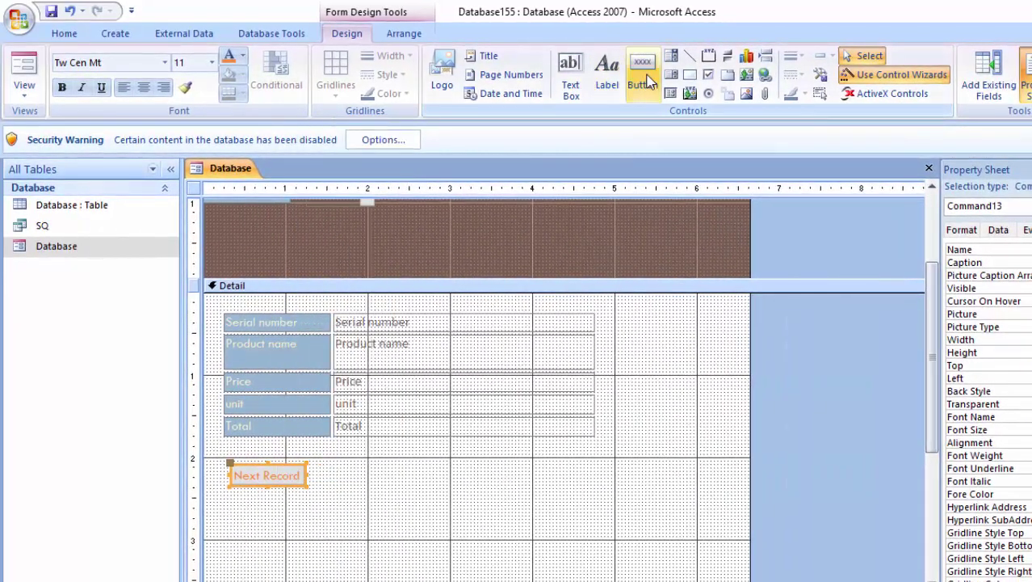
right_click(368, 266)
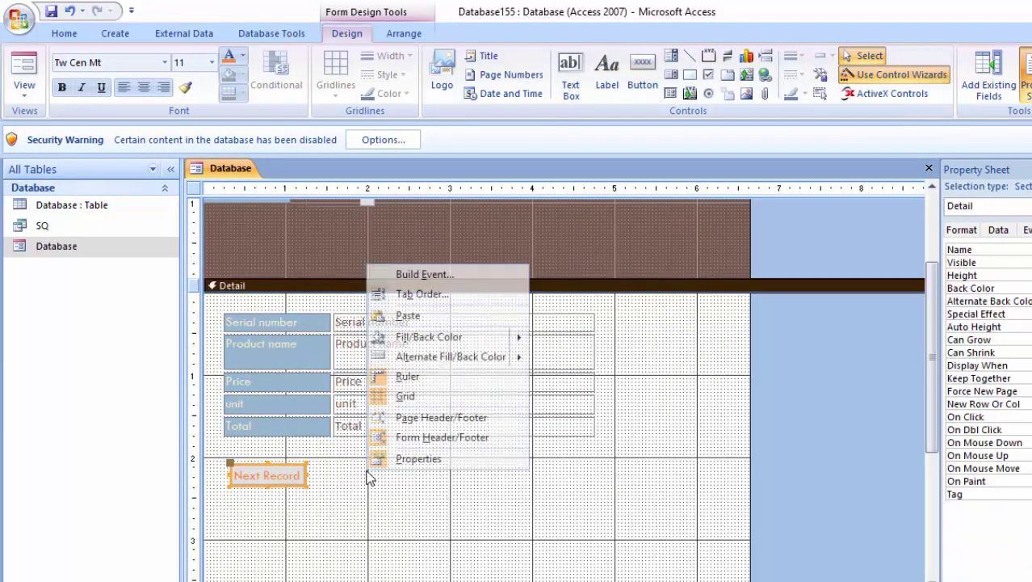
left_click(416, 316)
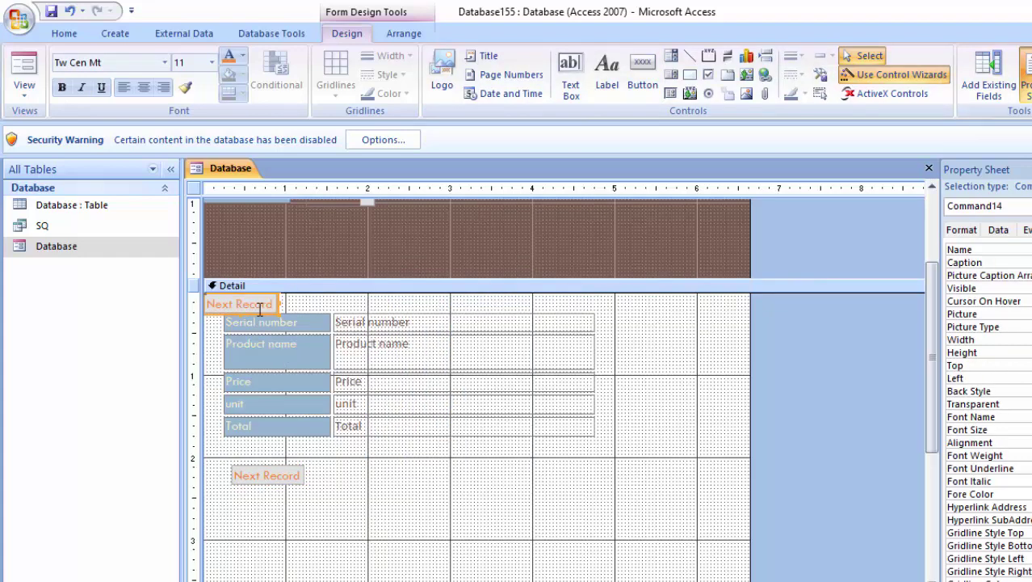
left_click_drag(260, 311, 386, 480)
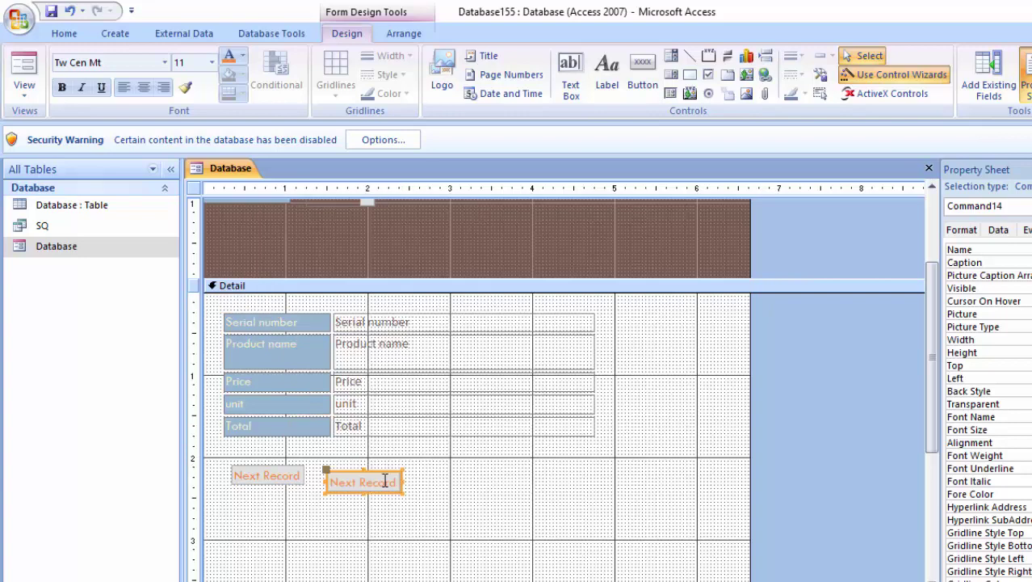
right_click(379, 478)
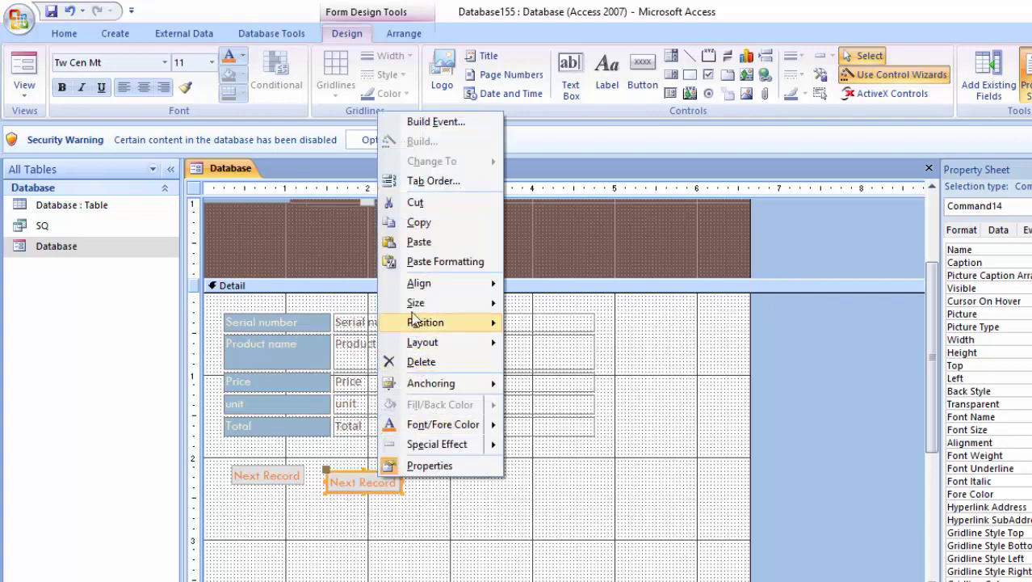
left_click(423, 361)
left_click(642, 76)
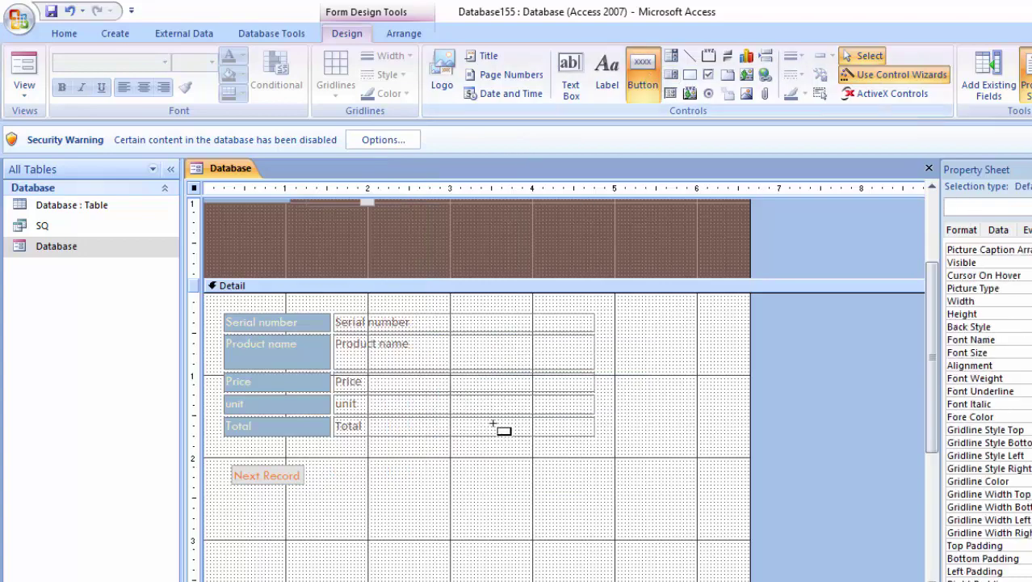
- Draw a text-captioned Add Record button beside Next Record that opens a new blank record
left_click_drag(321, 464, 324, 464)
left_click_drag(357, 474, 403, 488)
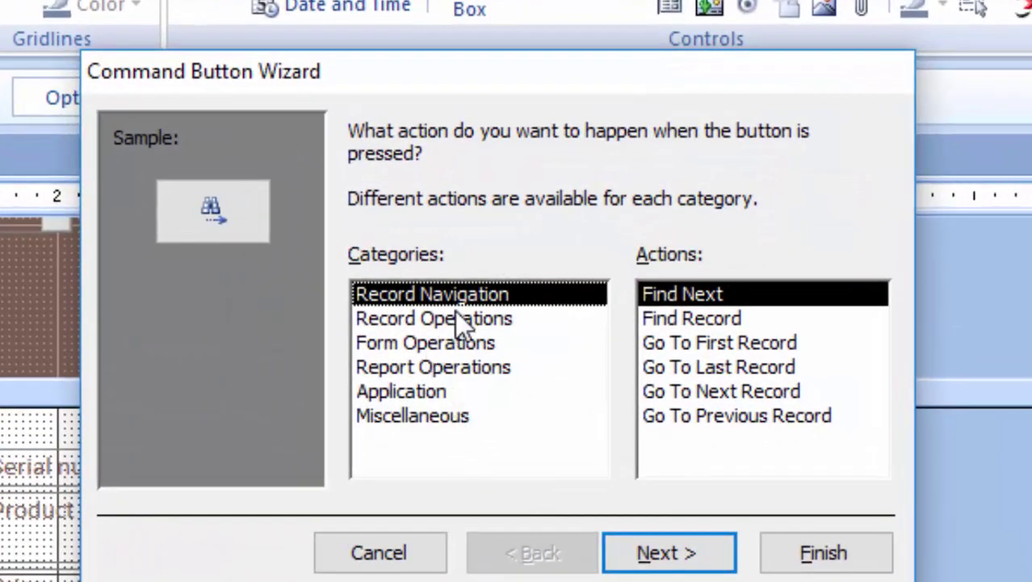
left_click(460, 320)
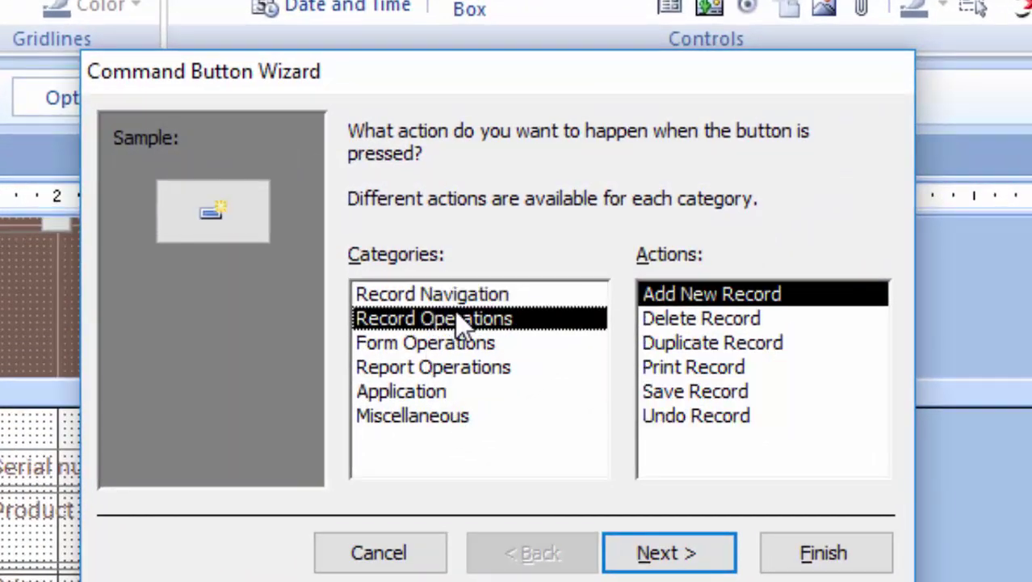
left_click(667, 415)
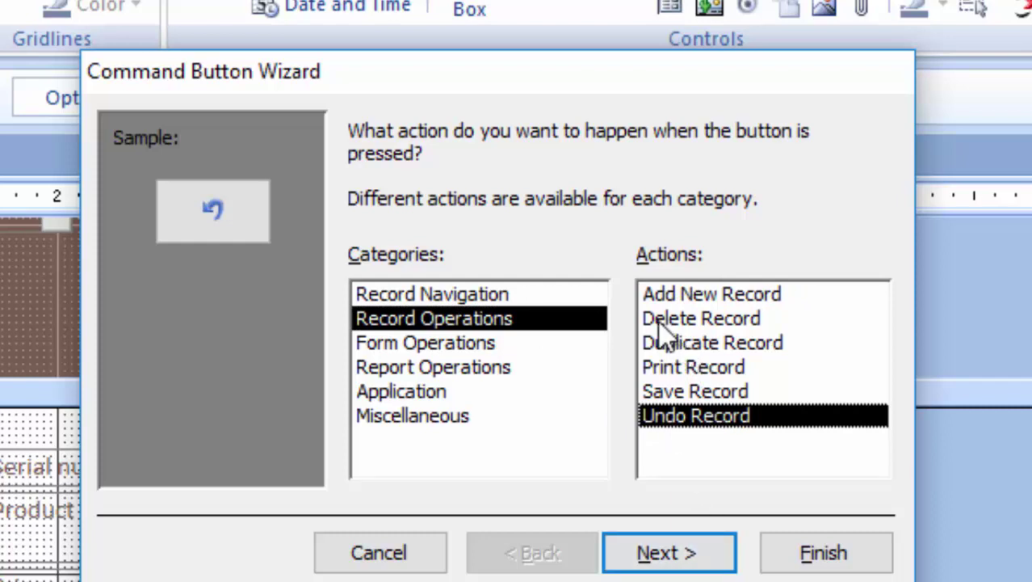
left_click(700, 292)
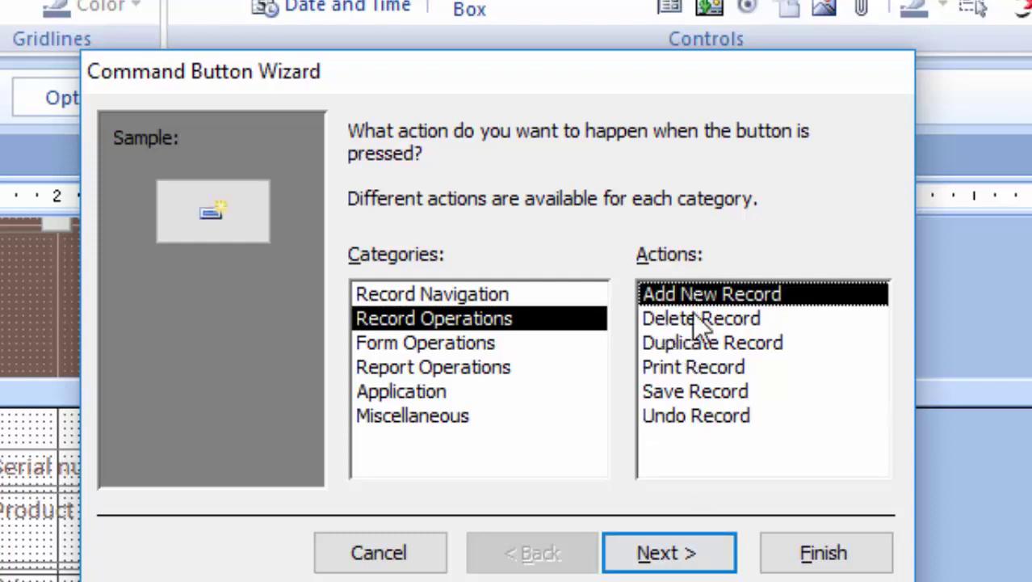
left_click(690, 552)
left_click(390, 272)
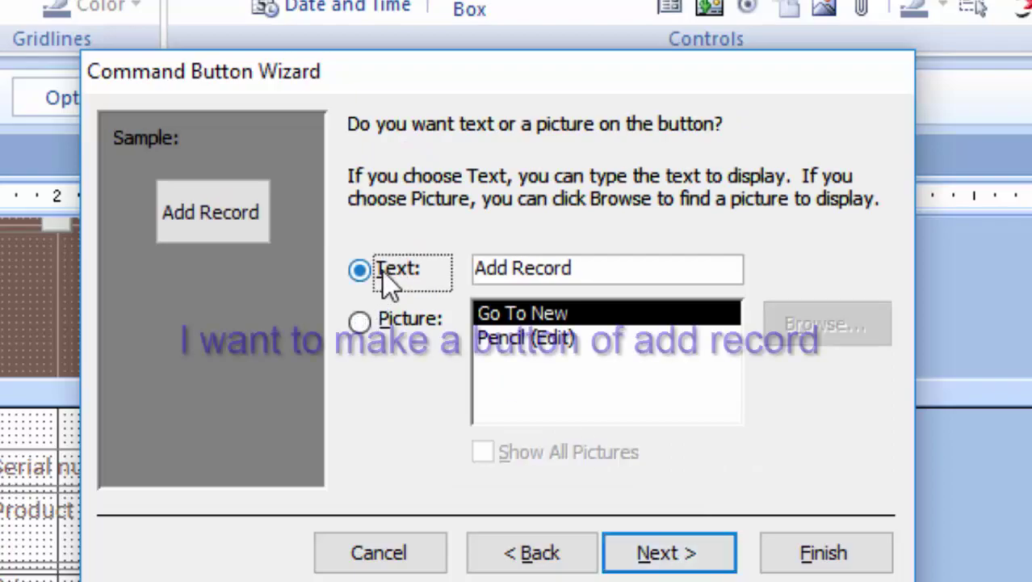
left_click(709, 552)
left_click(828, 561)
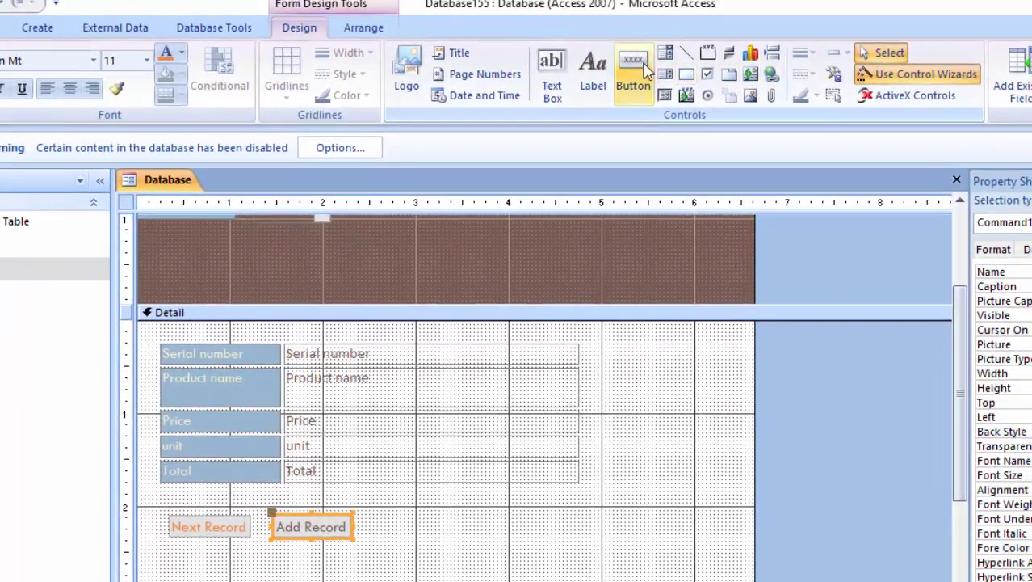
- Draw a text-captioned Go To Previous Record button to the right of Add Record
left_click(687, 36)
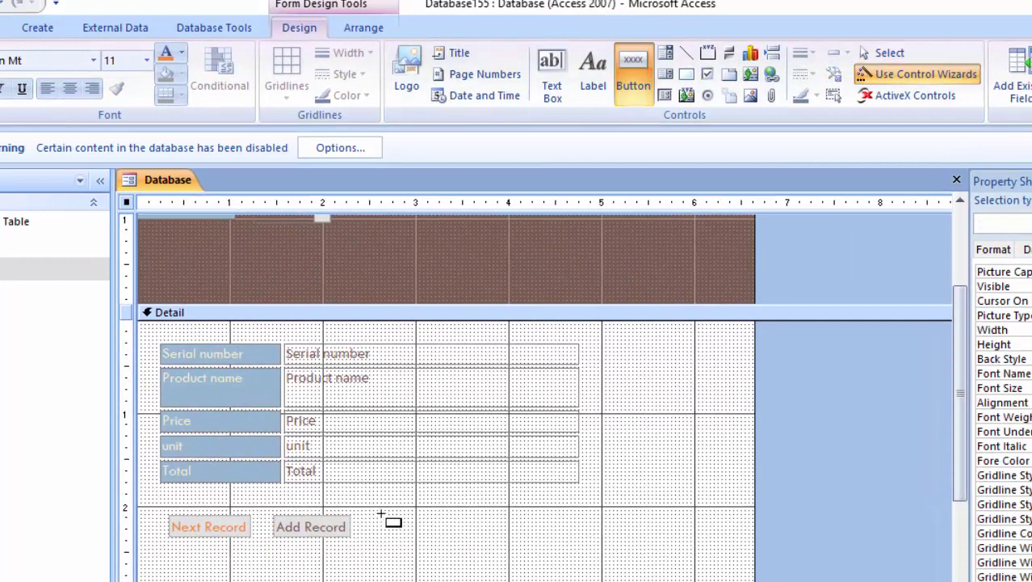
left_click_drag(398, 519, 442, 530)
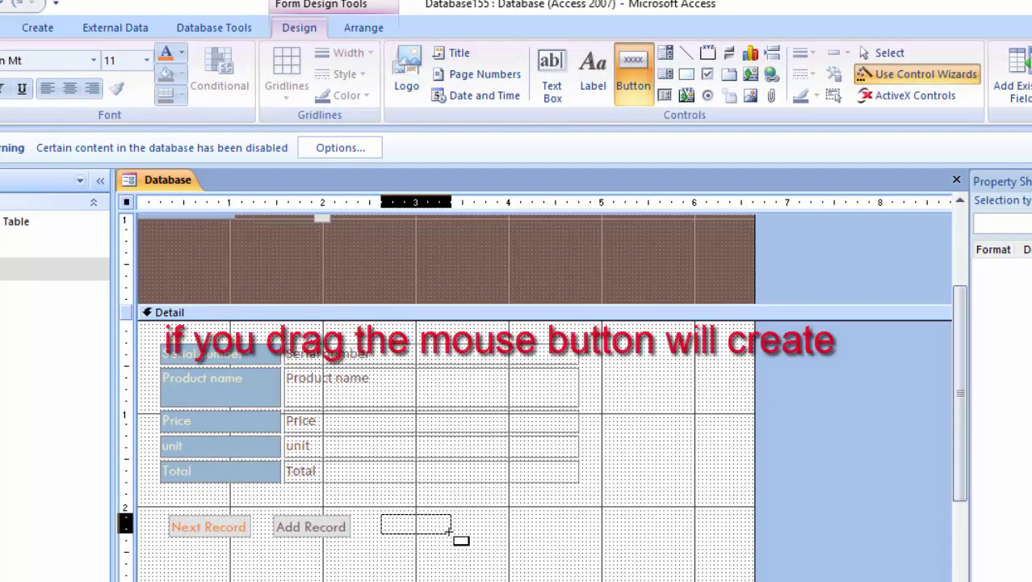
left_click_drag(449, 530, 449, 535)
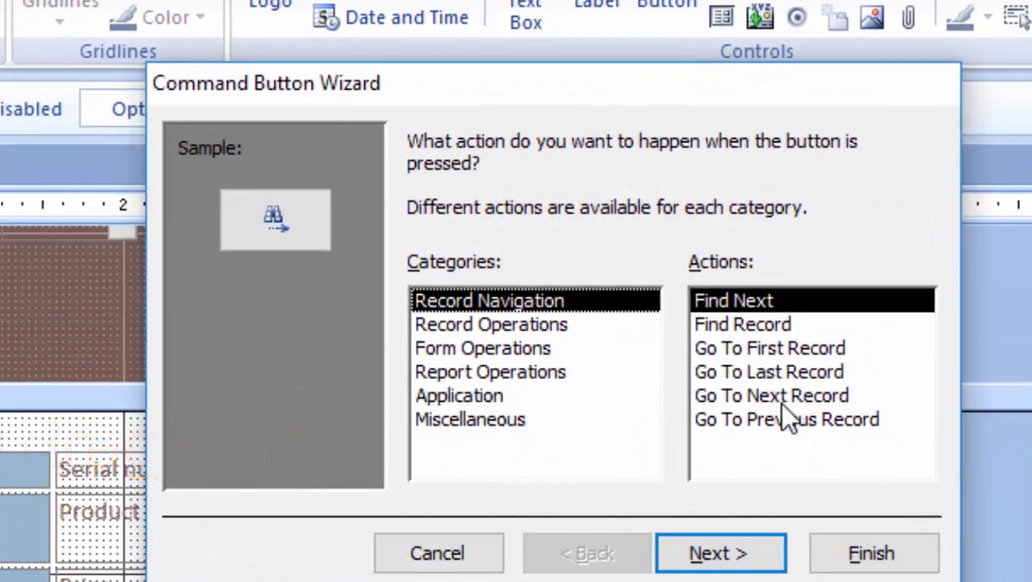
left_click(784, 419)
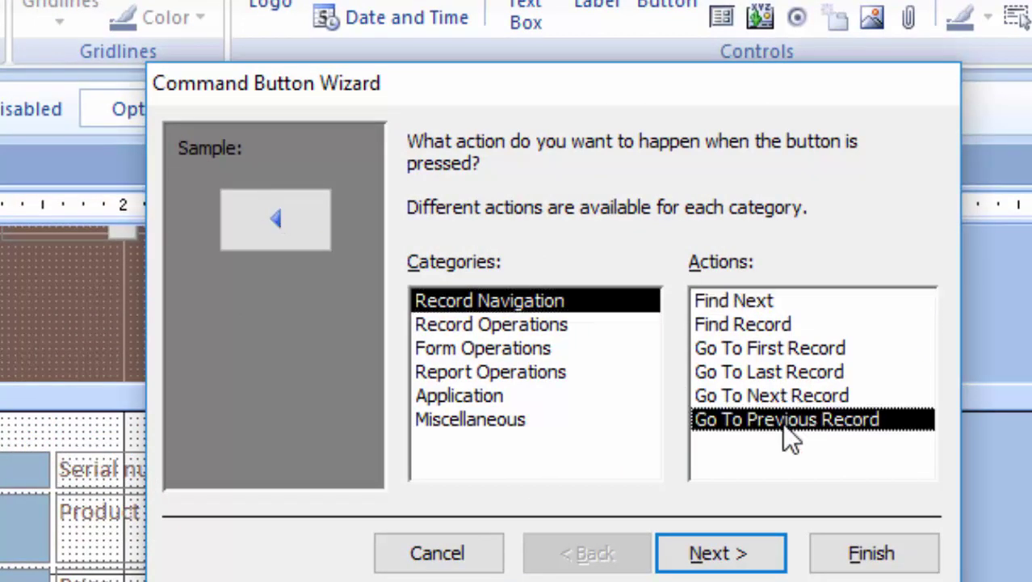
left_click(783, 554)
left_click(417, 278)
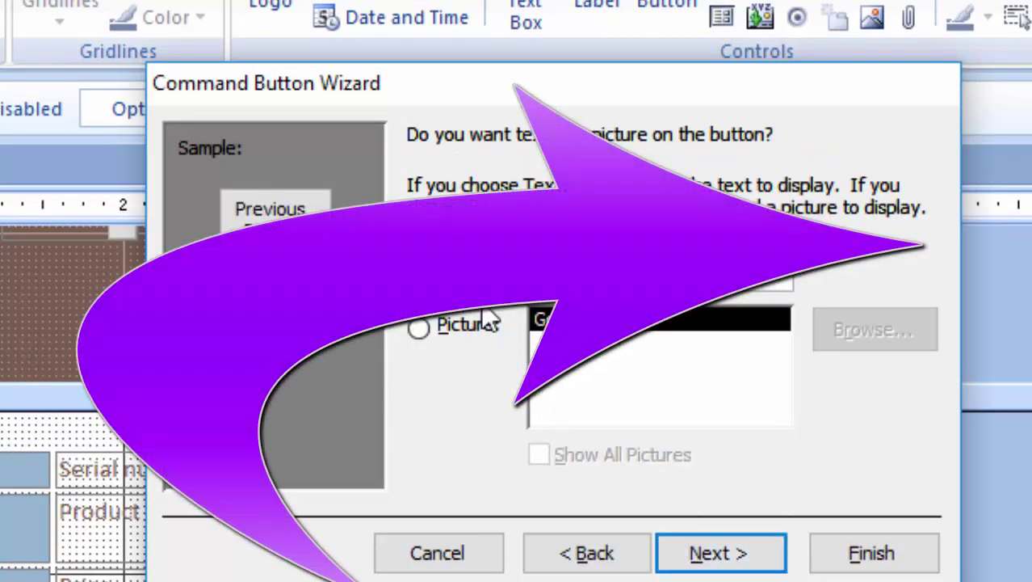
left_click(745, 554)
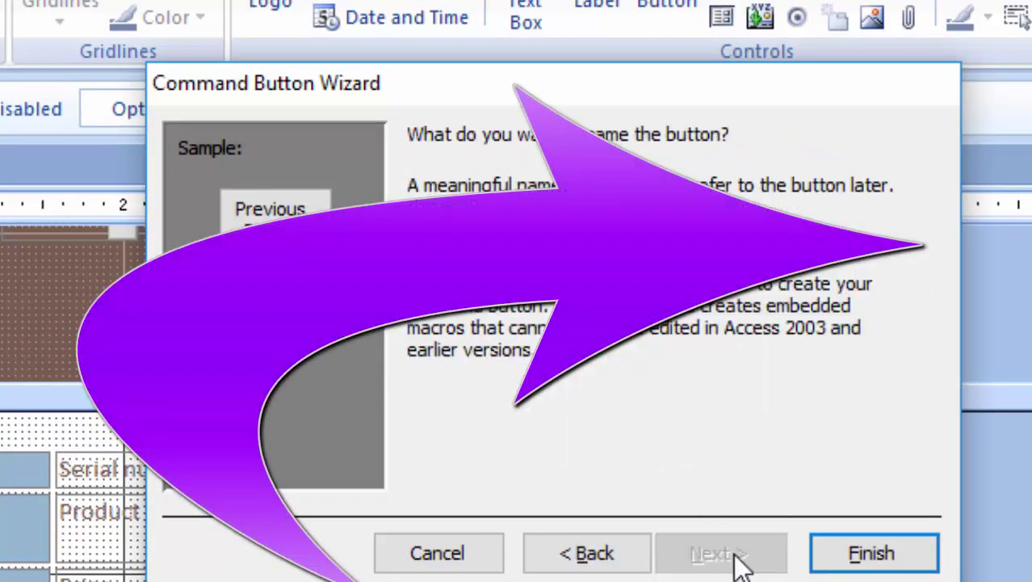
left_click(866, 557)
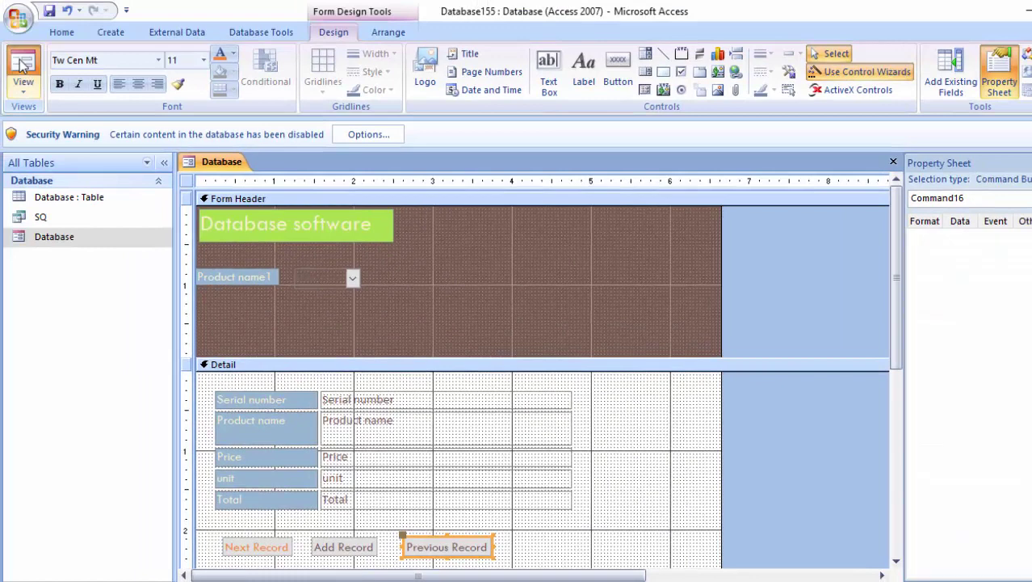
left_click(24, 73)
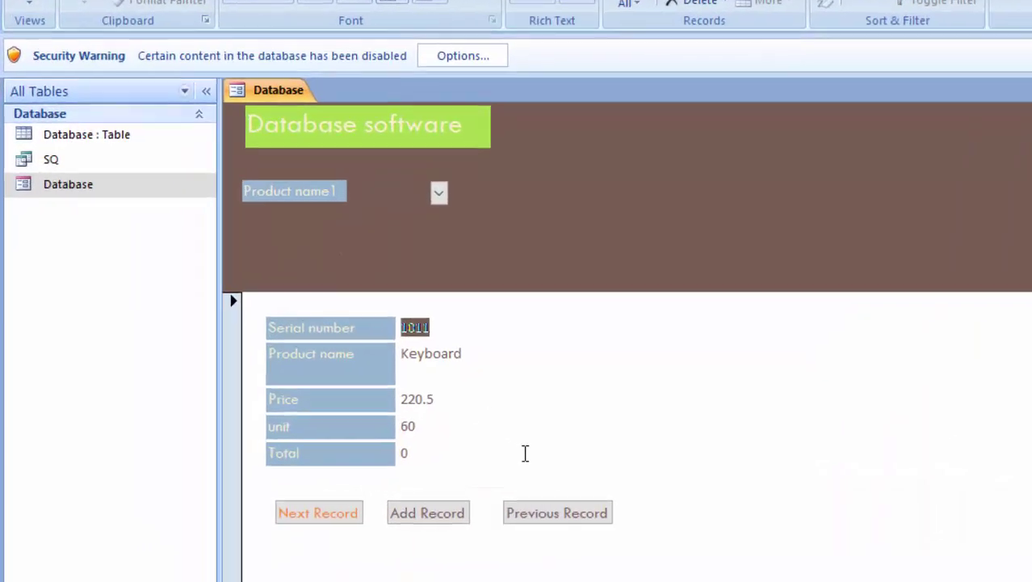
left_click(425, 451)
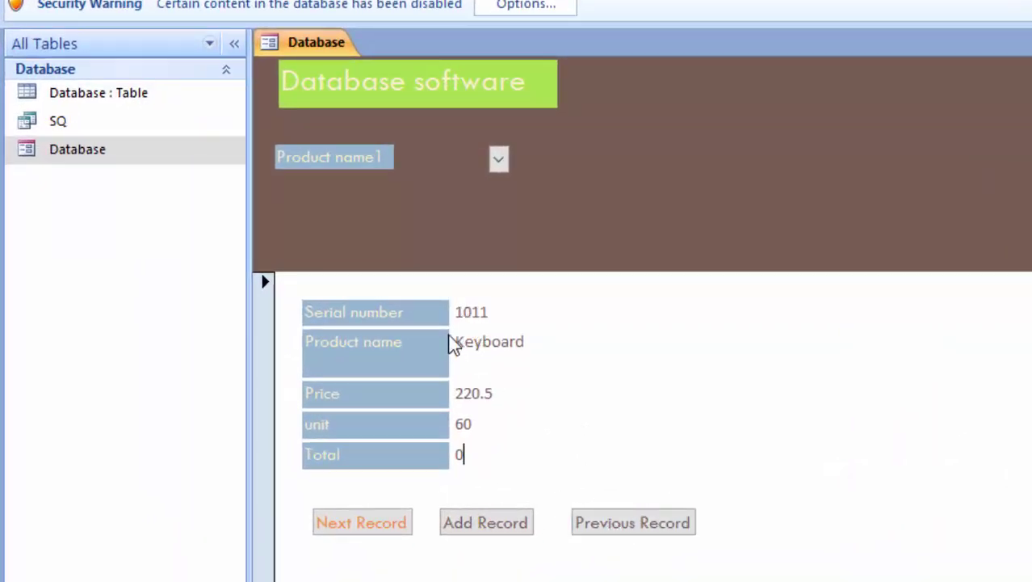
left_click(32, 2)
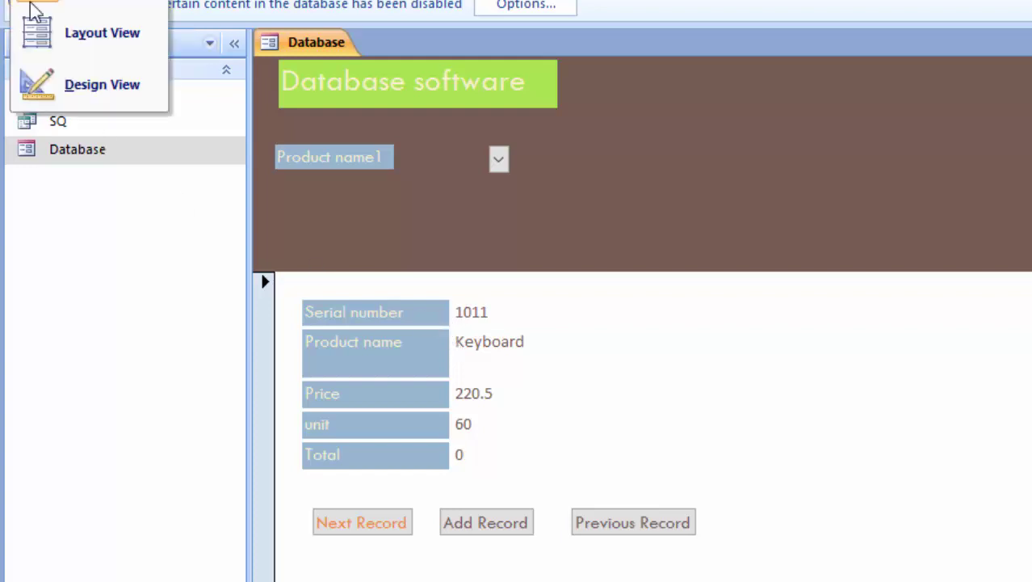
left_click(45, 77)
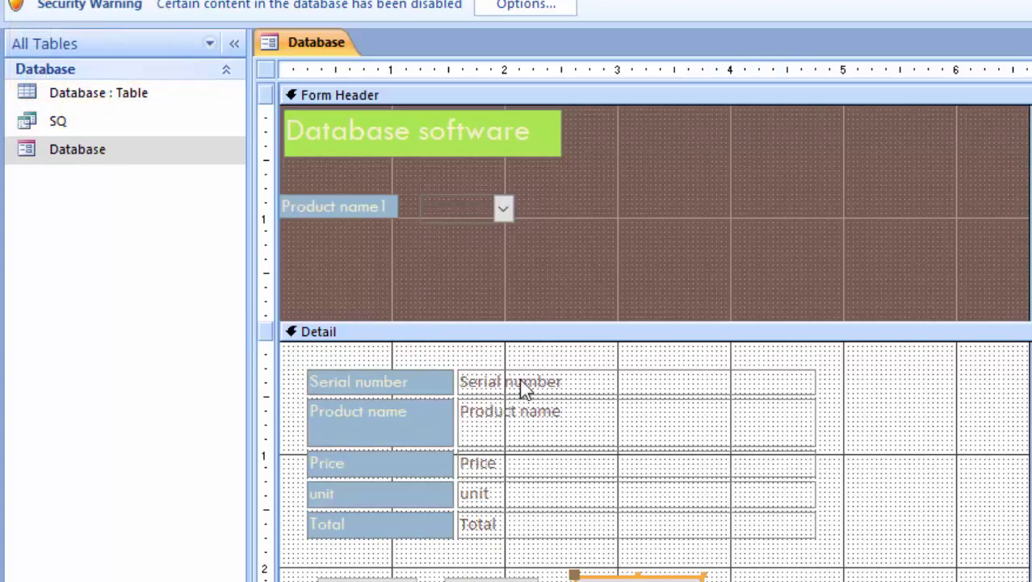
- Fill the form's field labels with a red background
left_click(325, 383)
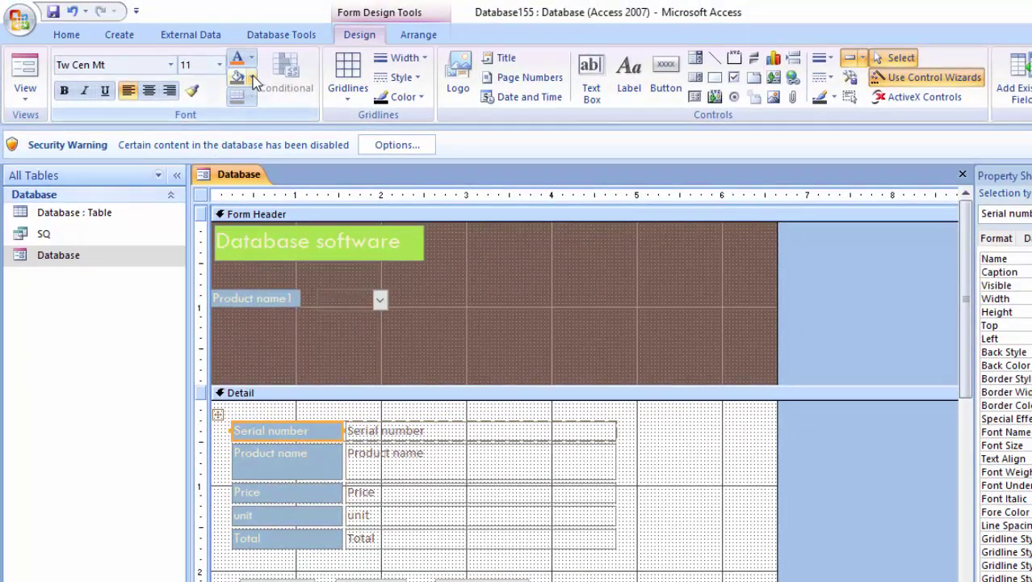
left_click(252, 78)
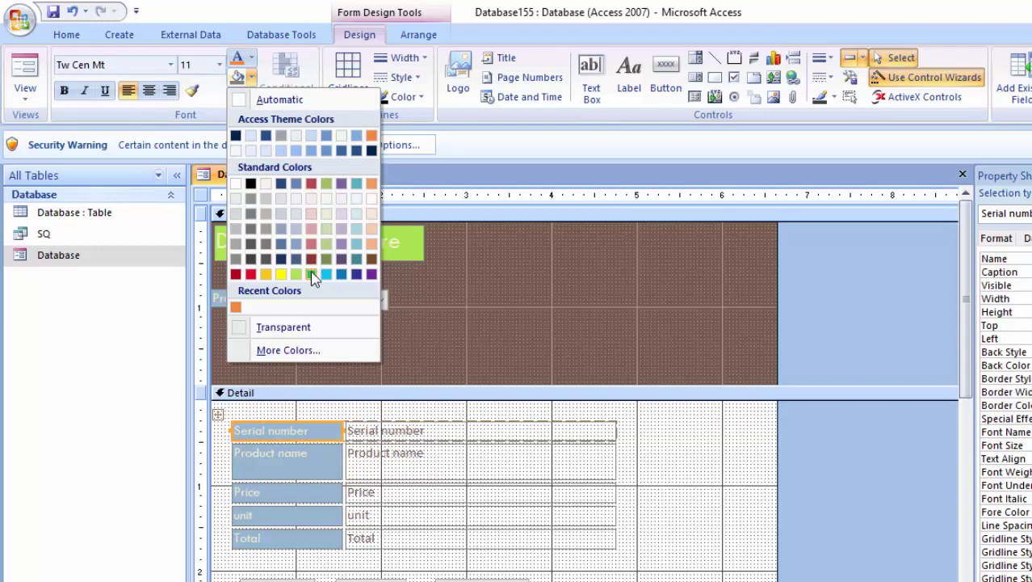
left_click(250, 275)
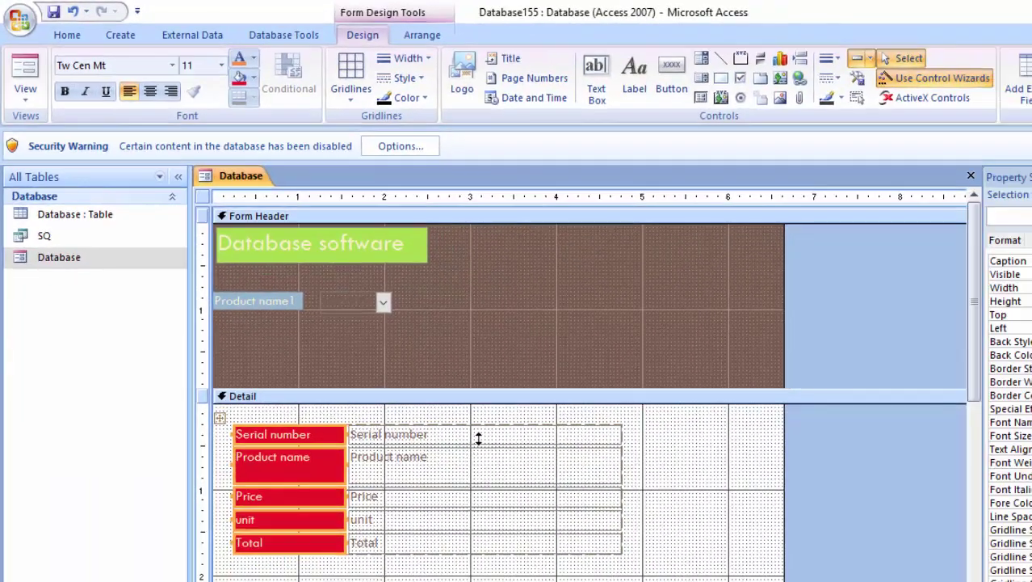
- Fill all five field text boxes with yellow and switch to Form view
left_click(473, 436)
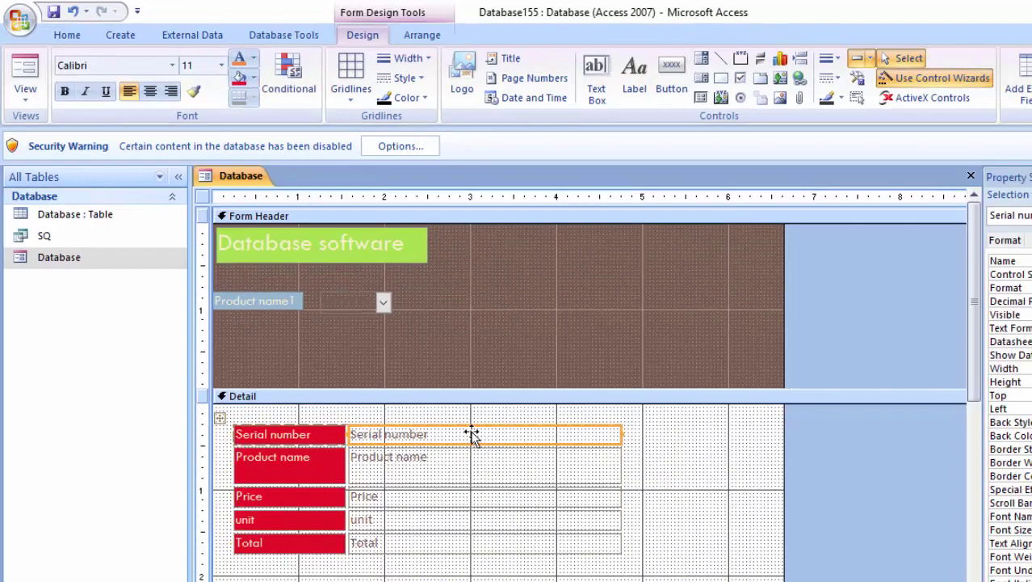
left_click(541, 544)
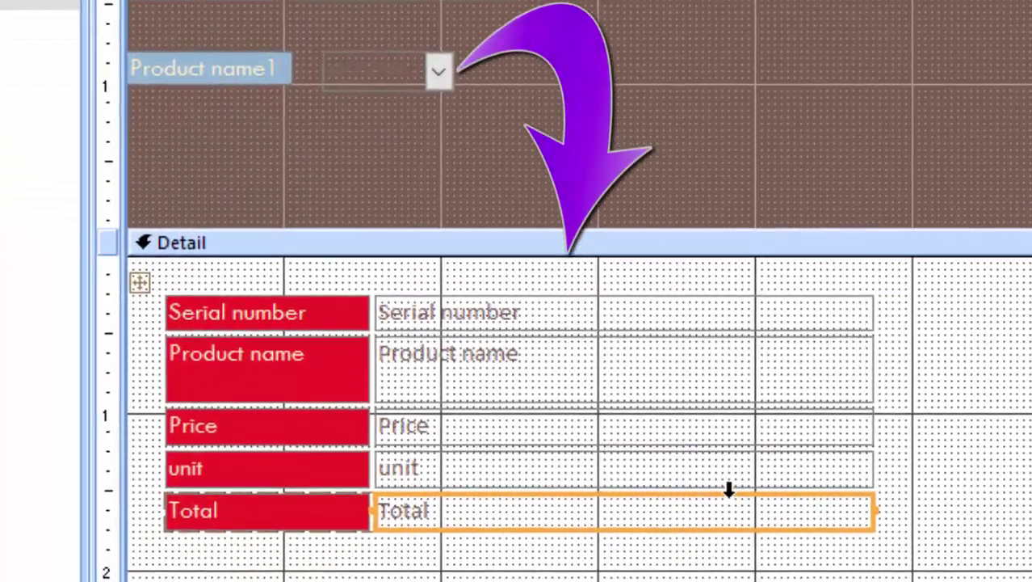
left_click(729, 489)
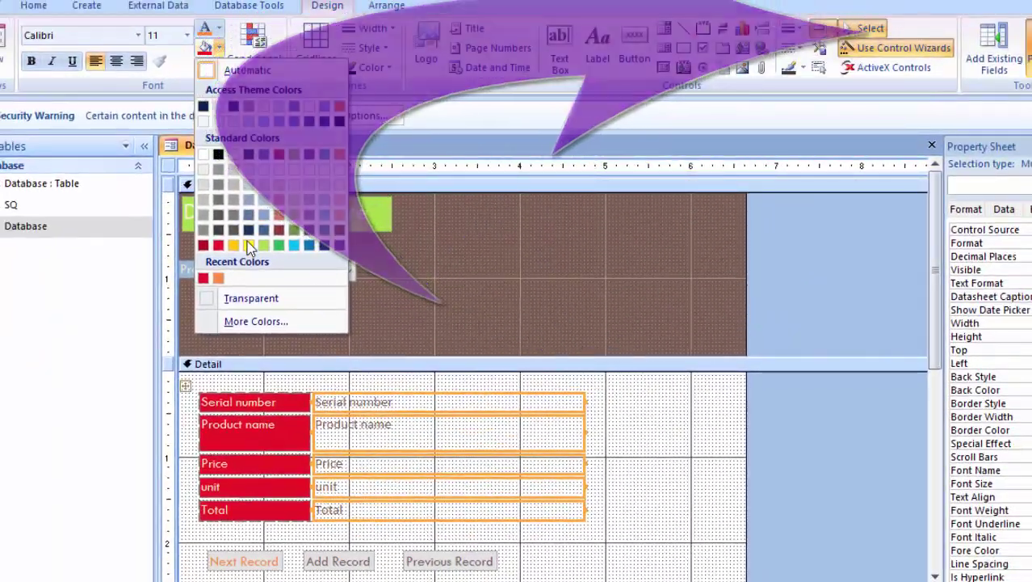
left_click(248, 245)
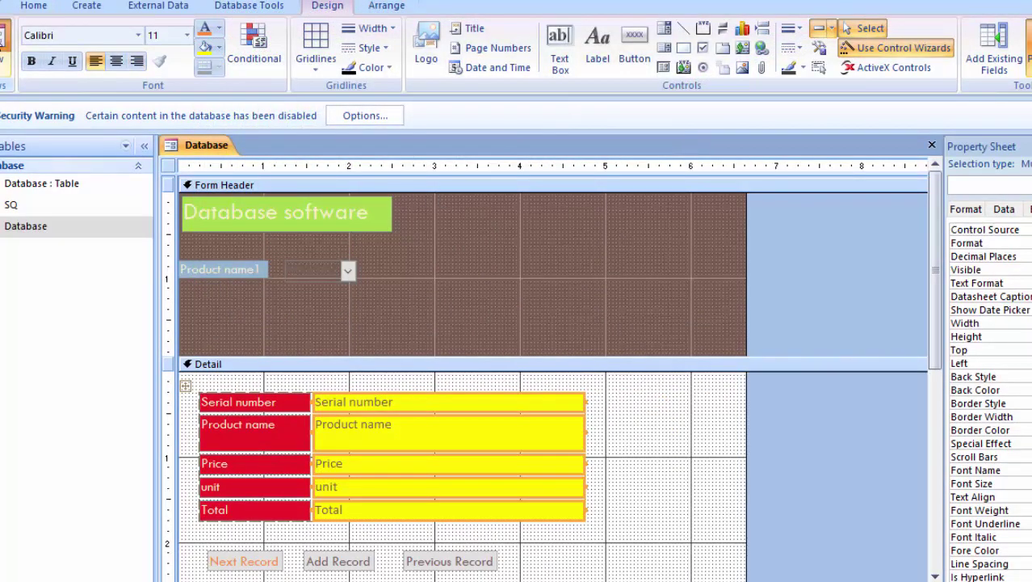
key("F5")
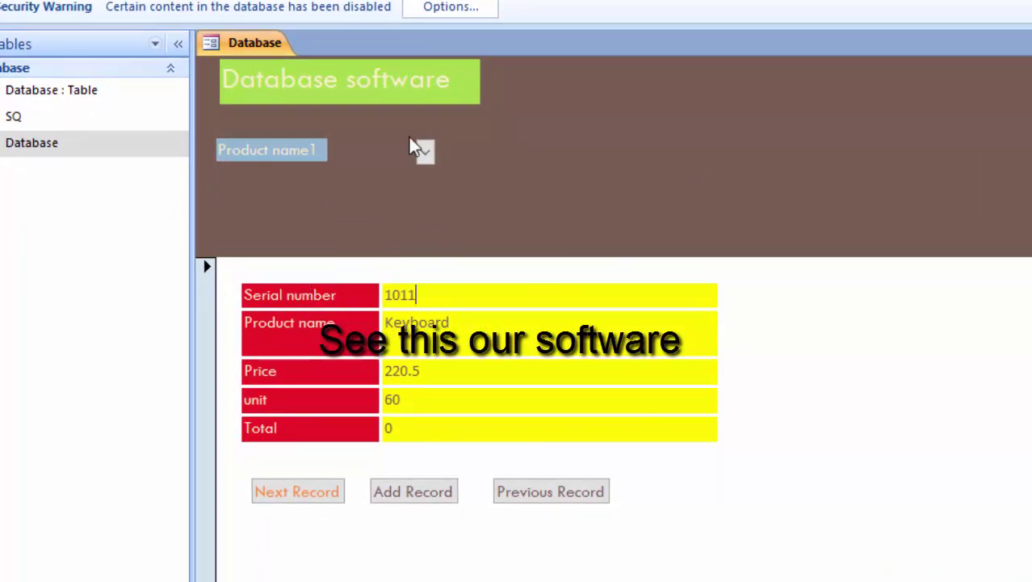
- Jump to the Mouse record via the product combo box, then start a new record
left_click(425, 152)
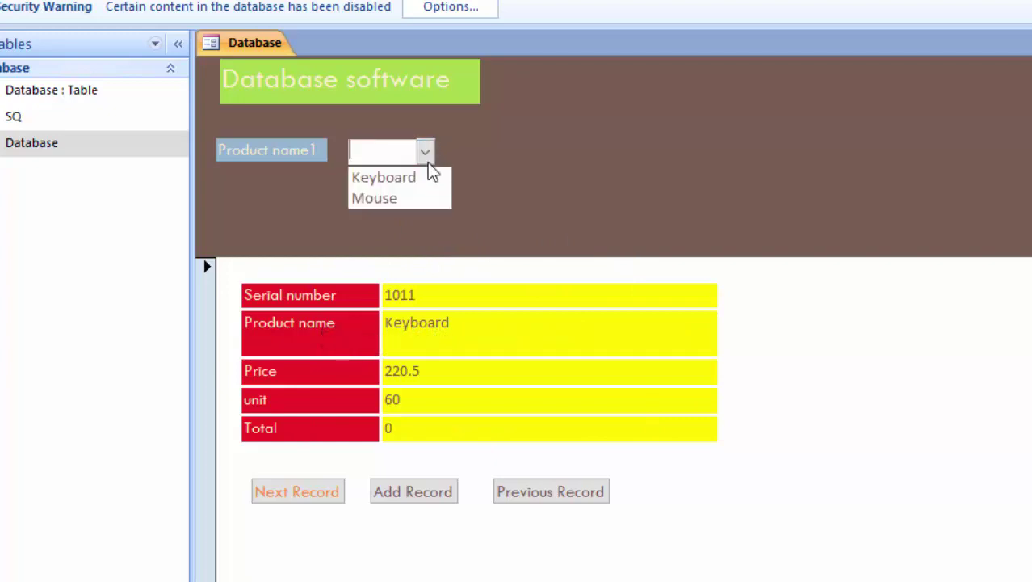
left_click(417, 198)
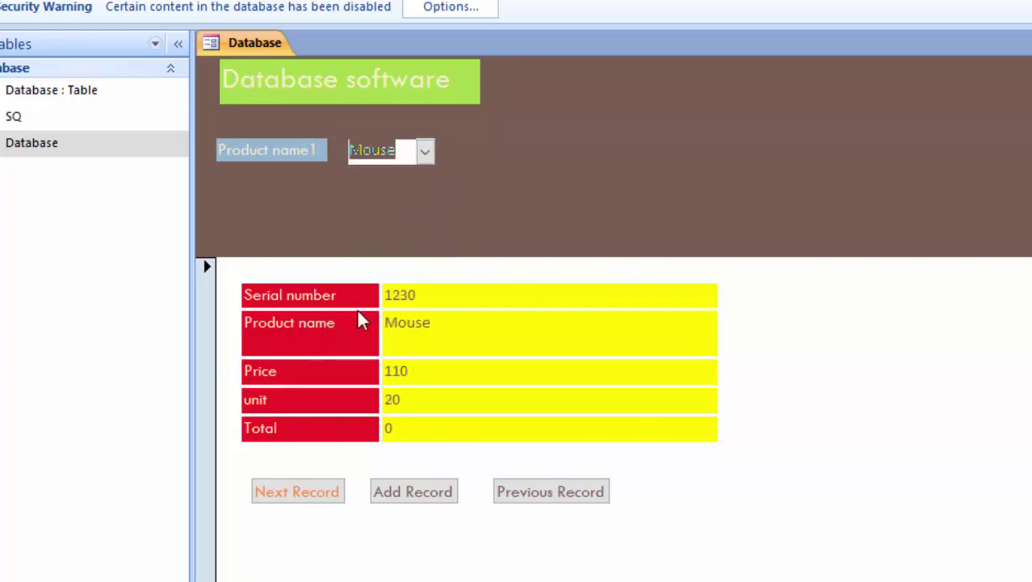
left_click(428, 501)
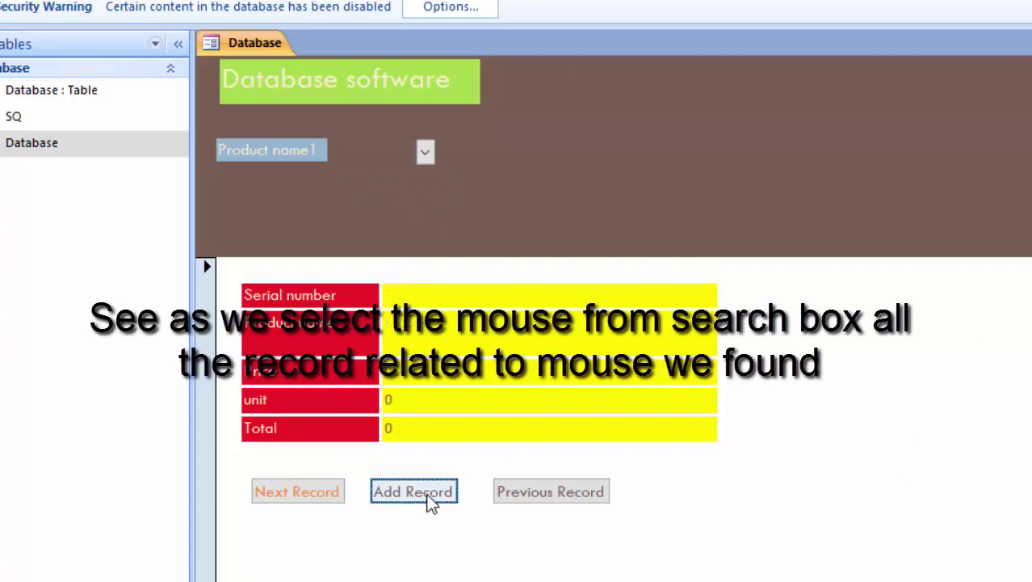
- Enter serial 1234, product Marker, price 15 and unit 500 in the new record
left_click(465, 293)
type("123")
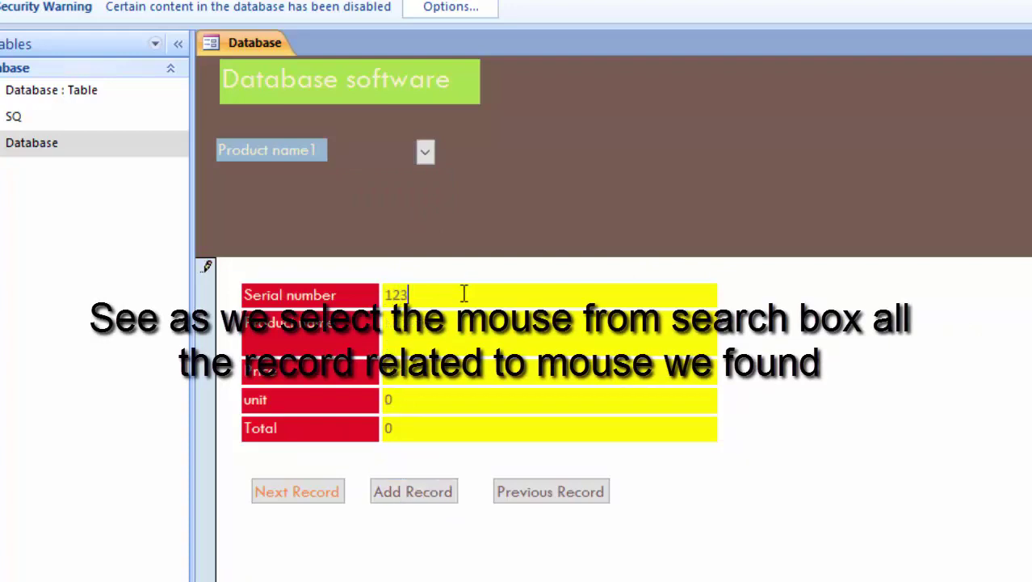
type("4")
key("Tab")
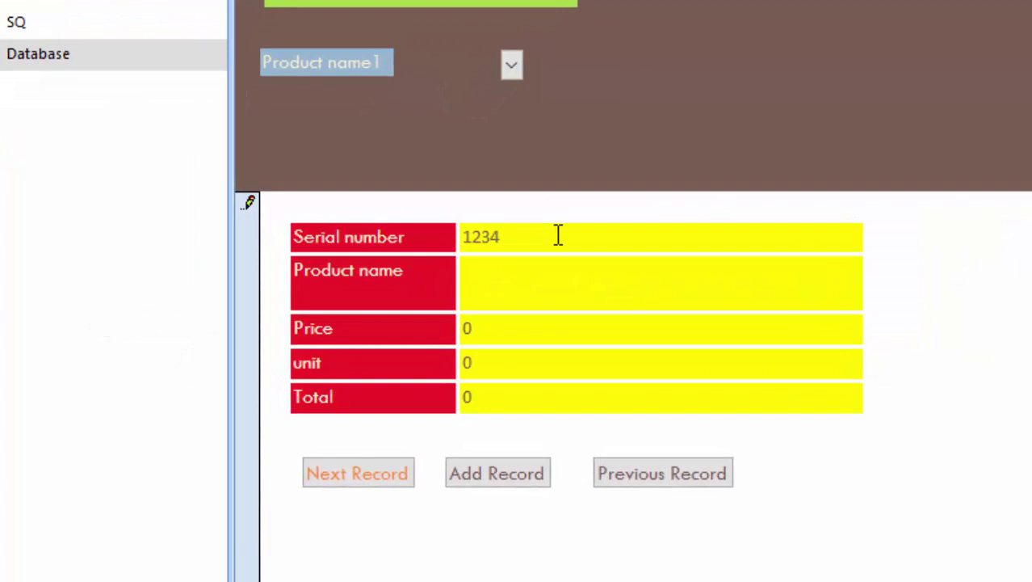
type("Mar")
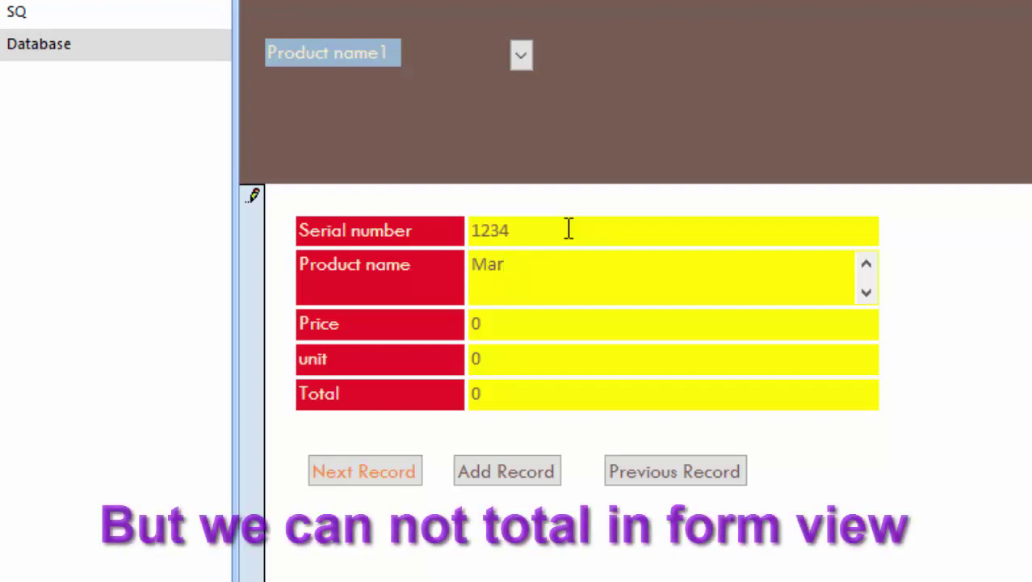
type("ker")
key("Tab")
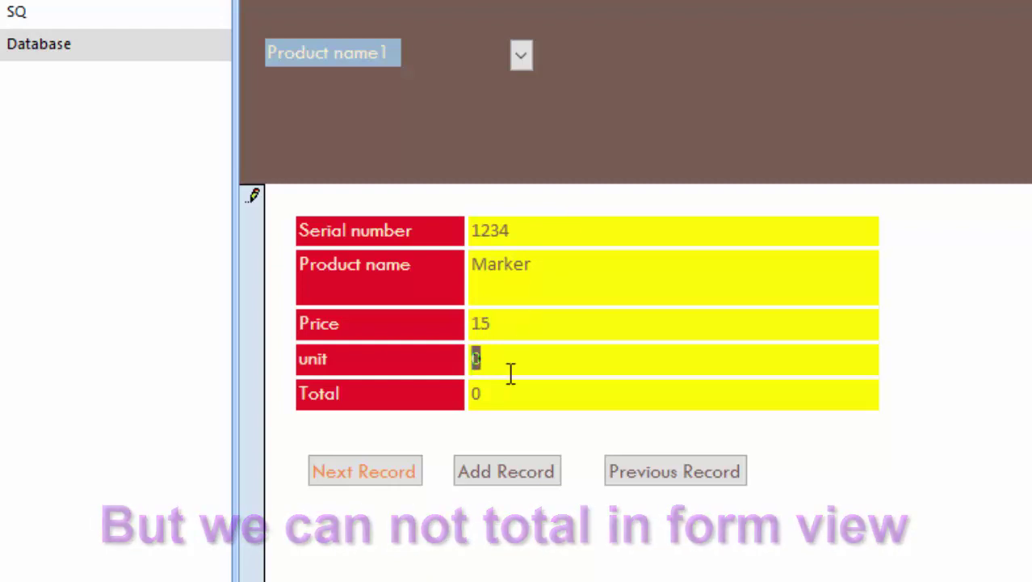
type("500")
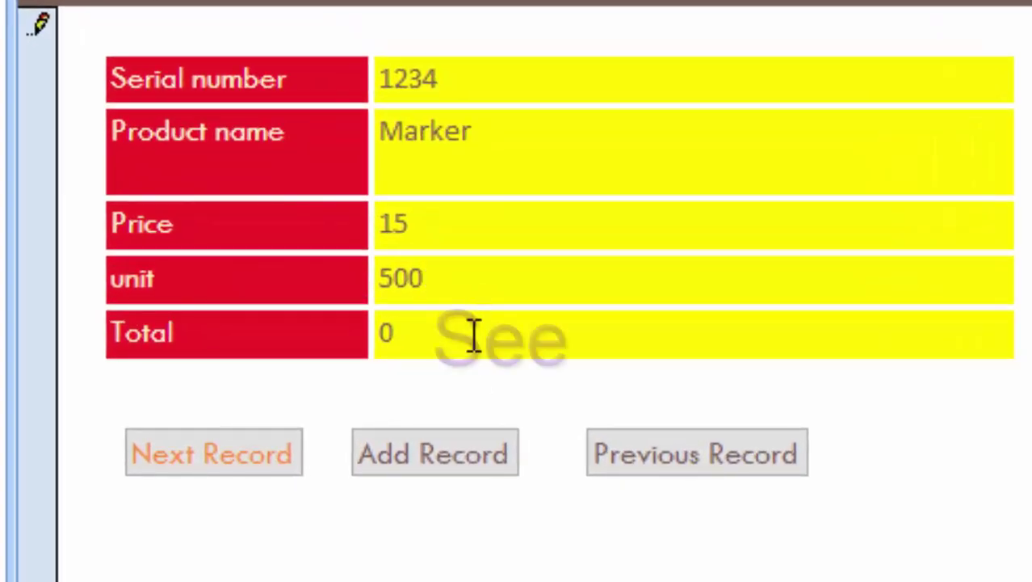
left_click(474, 335)
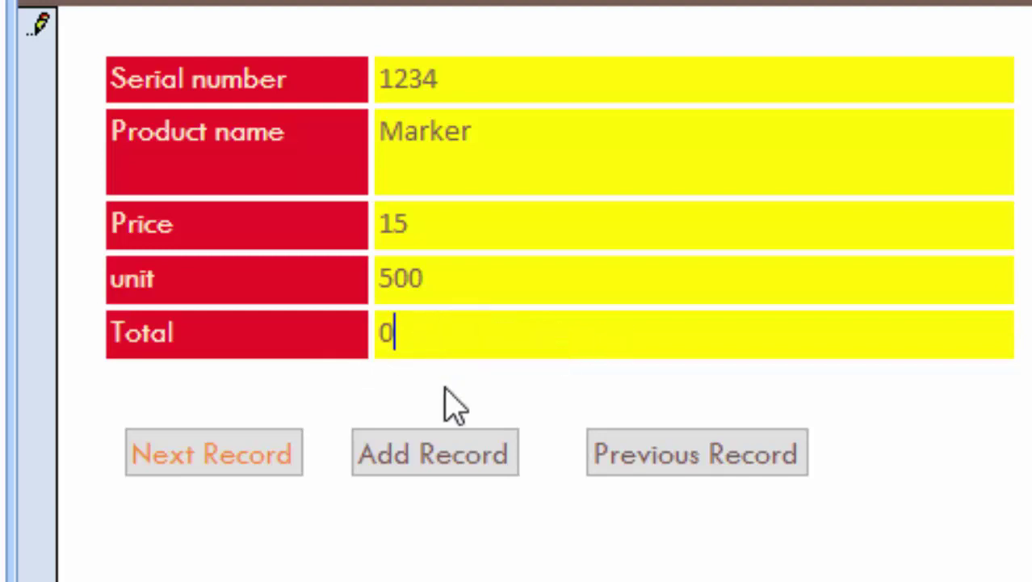
key("Tab")
key("Tab")
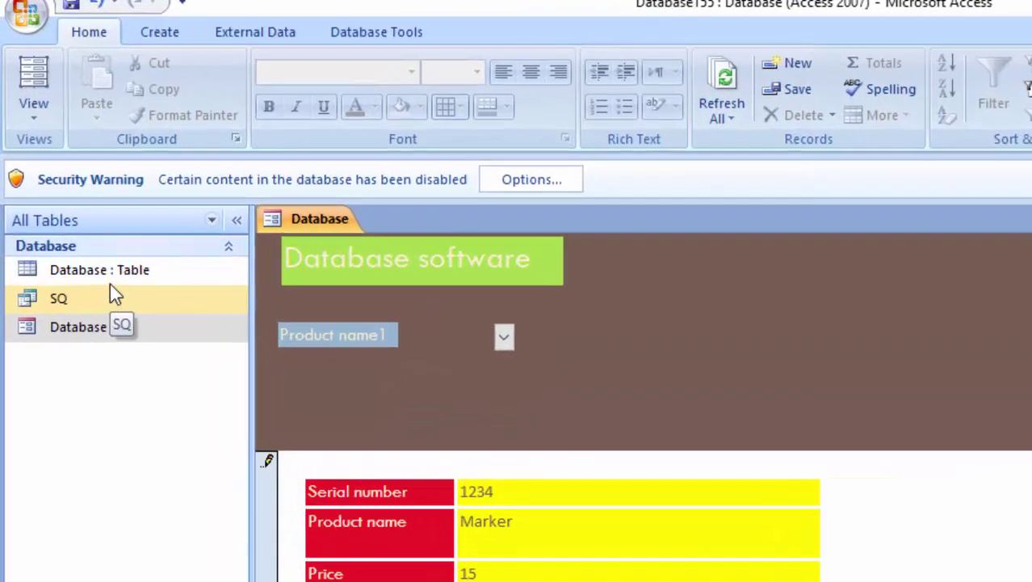
- Add 1234 Markerq (price 15, unit 500) in the Database table, then open the SQ query
double_click(76, 185)
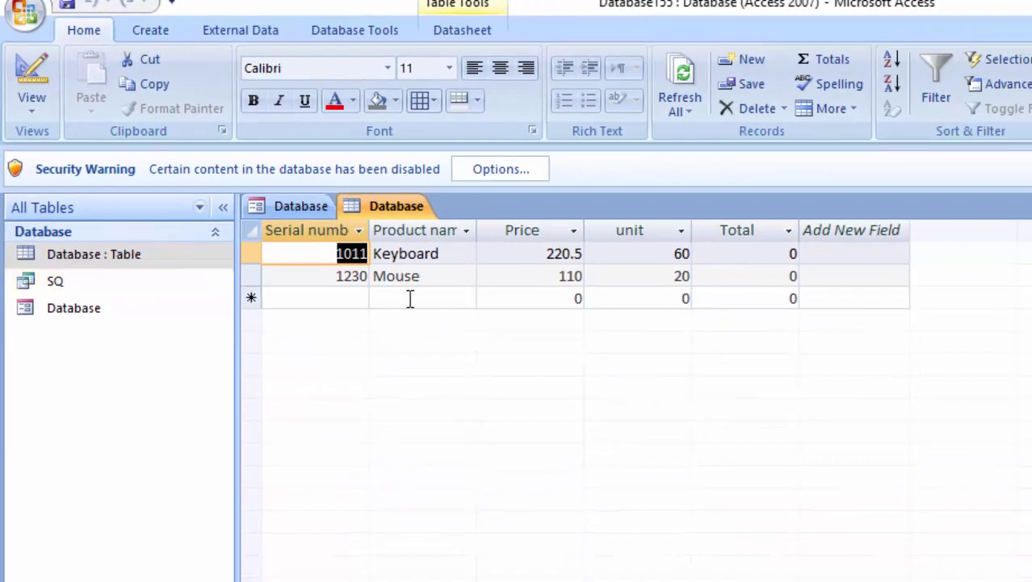
left_click(319, 298)
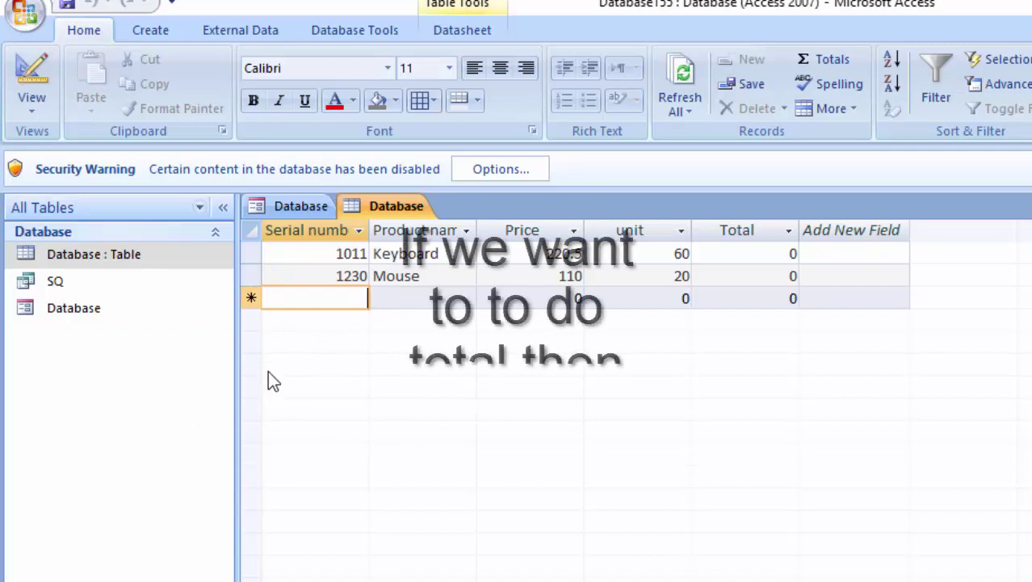
type("1234")
key("Tab")
type("Marker")
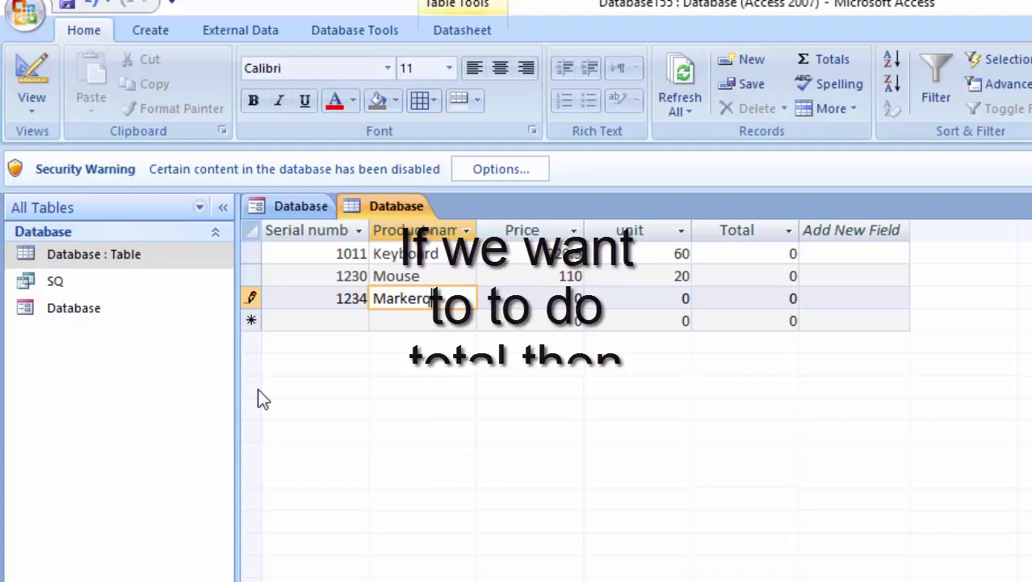
type("q")
key("Tab")
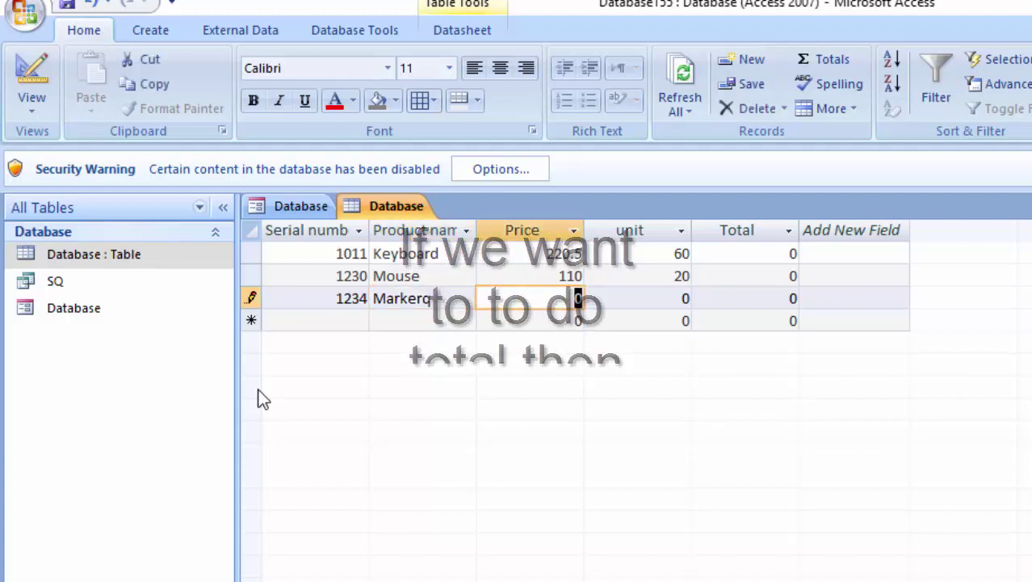
type("1")
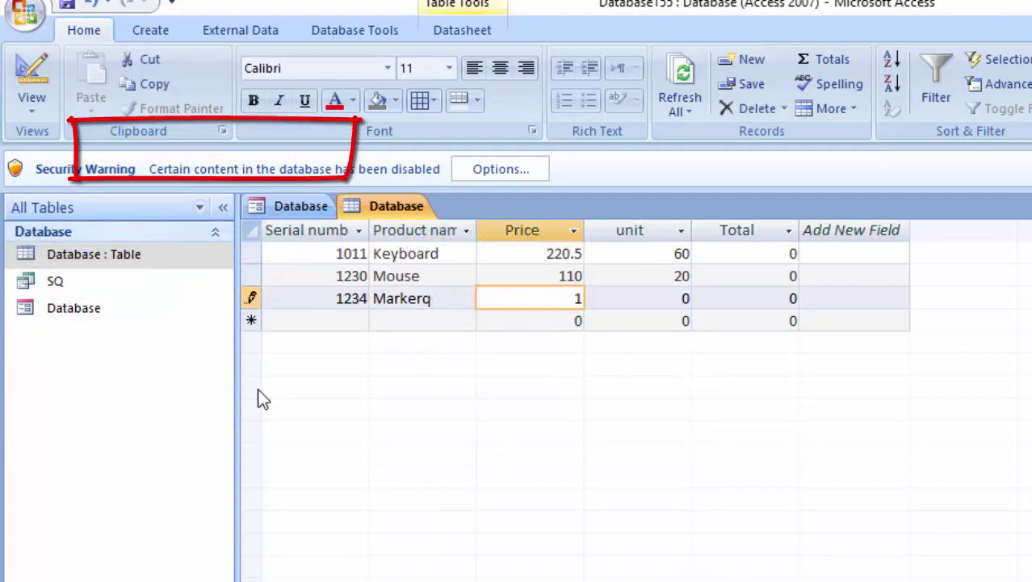
type("5")
key("Tab")
type("5")
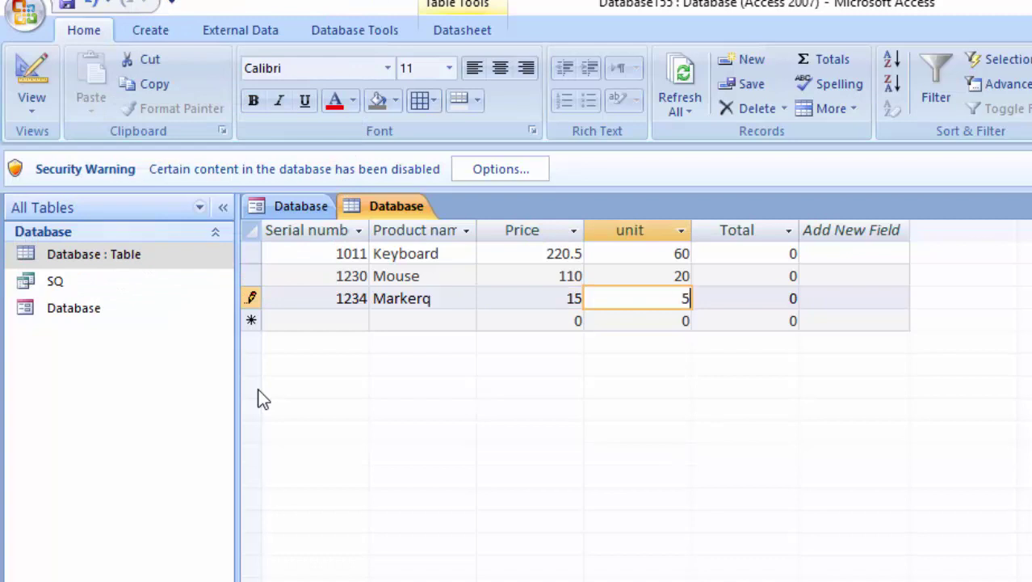
type("00")
key("Tab")
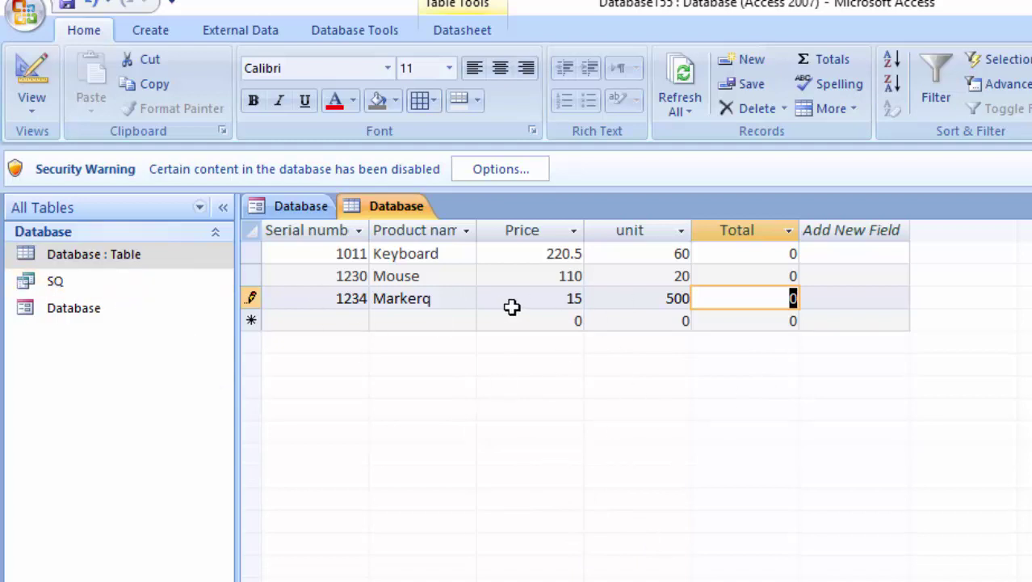
left_click(74, 283)
double_click(74, 281)
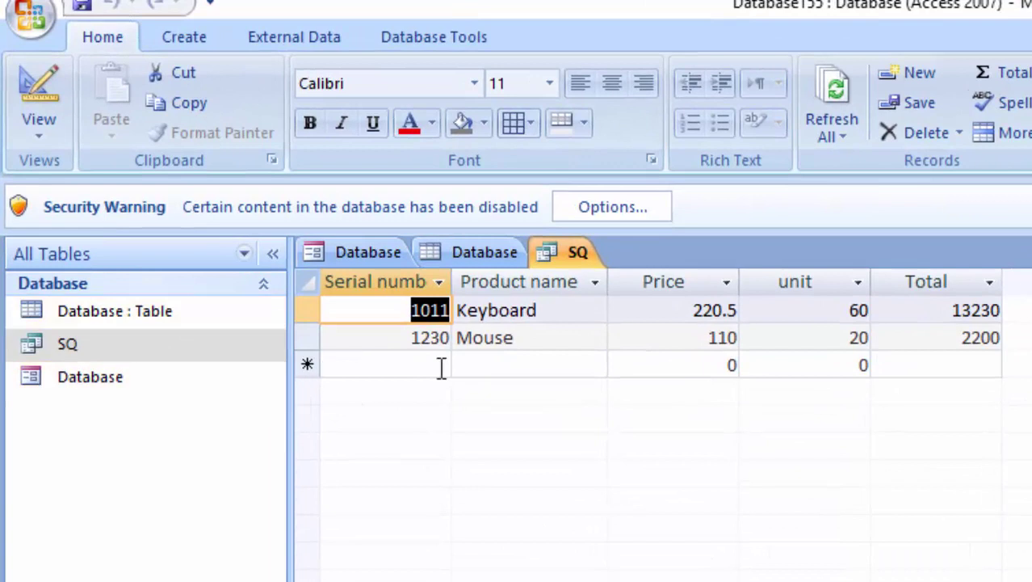
- Add 1234 Marker with price 15 and unit 500 in SQ, saving Total 7500, then open the Database form
left_click(440, 367)
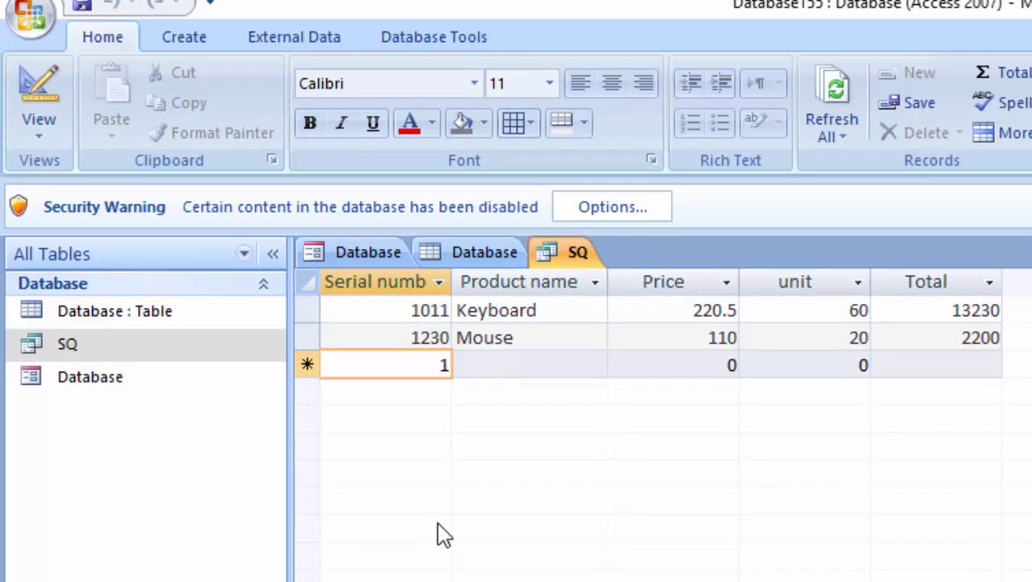
type("234")
key("Tab")
type("Marker")
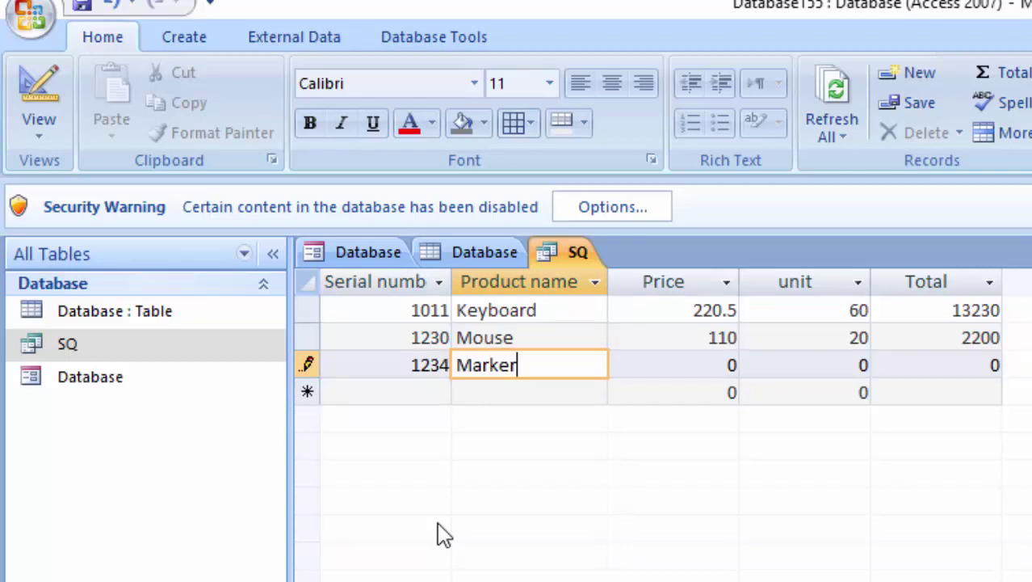
key("Tab")
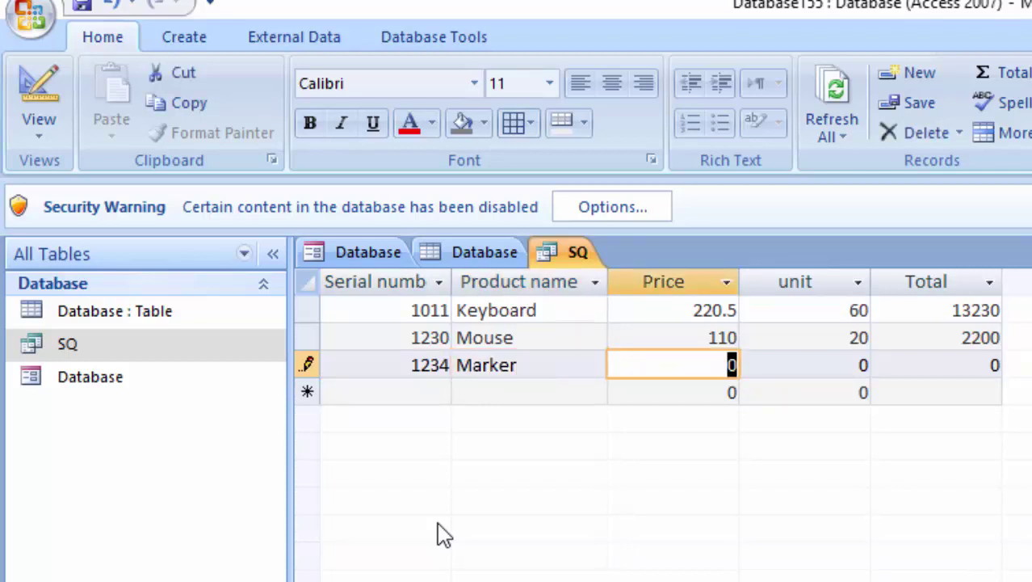
type("15")
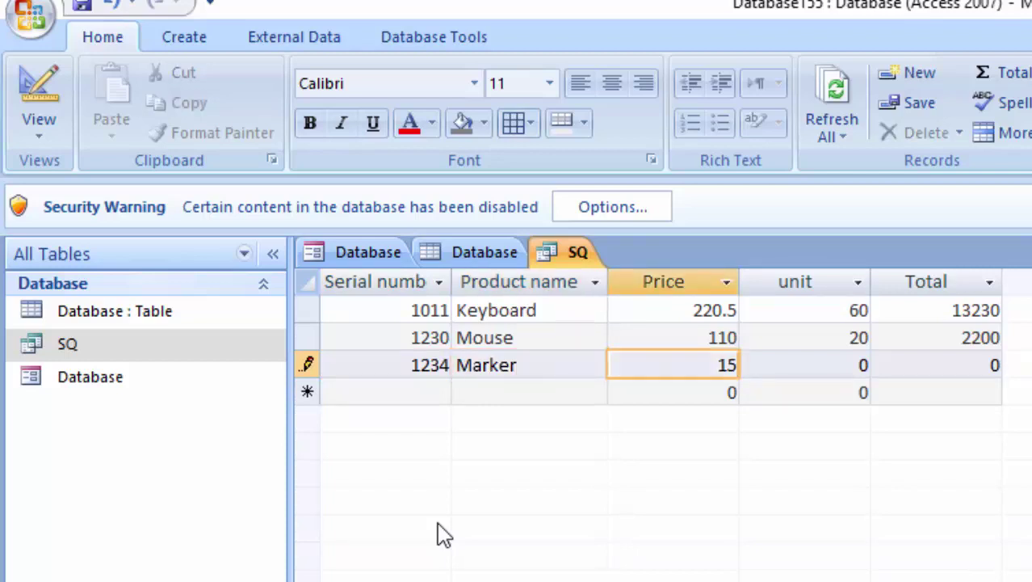
key("Tab")
type("50")
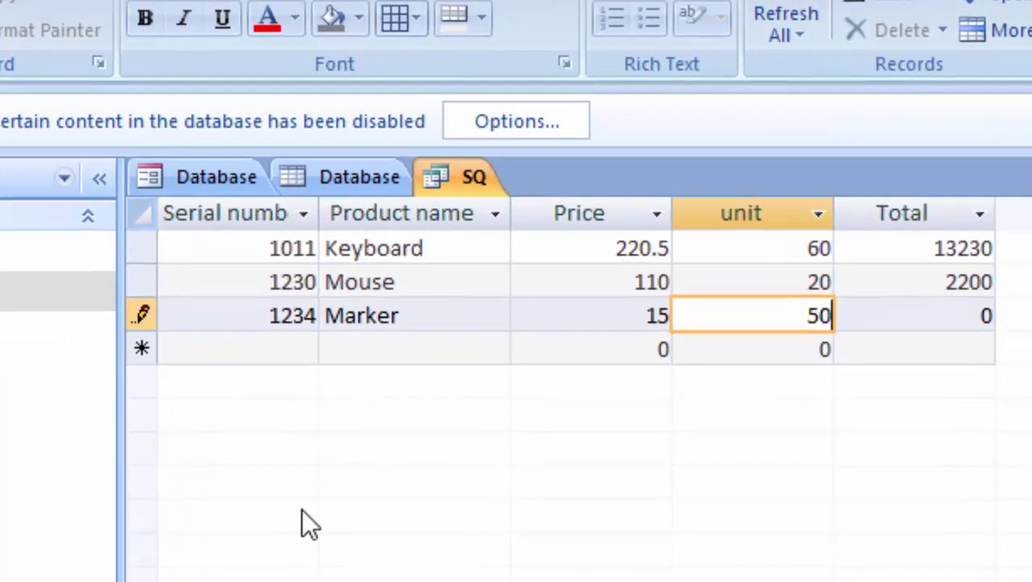
type("0")
key("Tab")
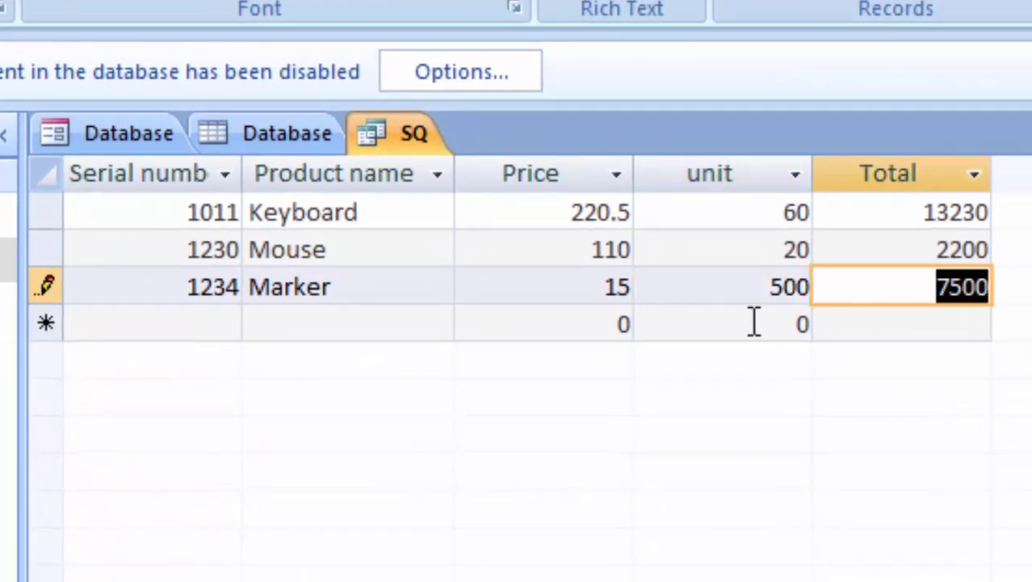
left_click(202, 323)
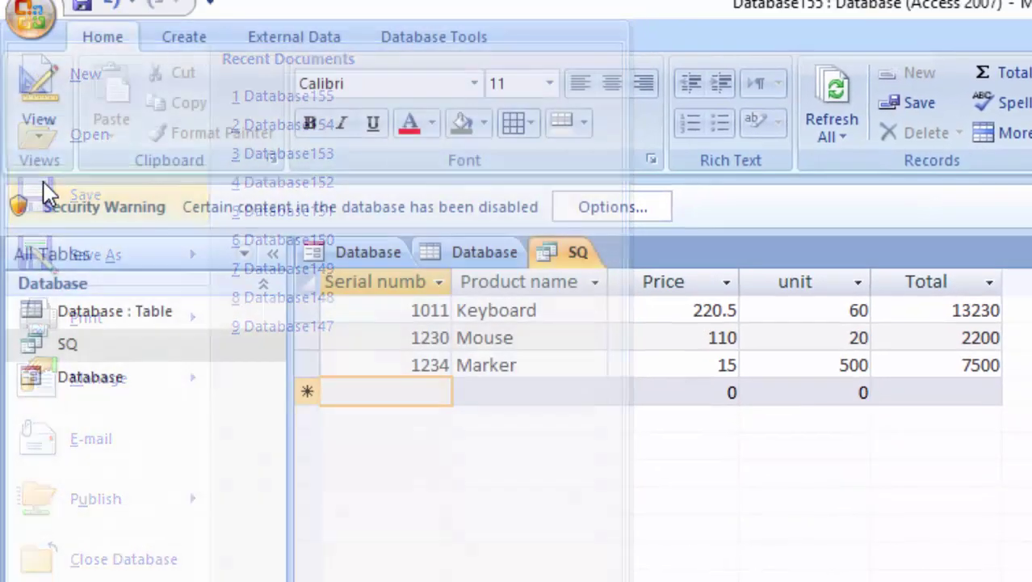
double_click(111, 379)
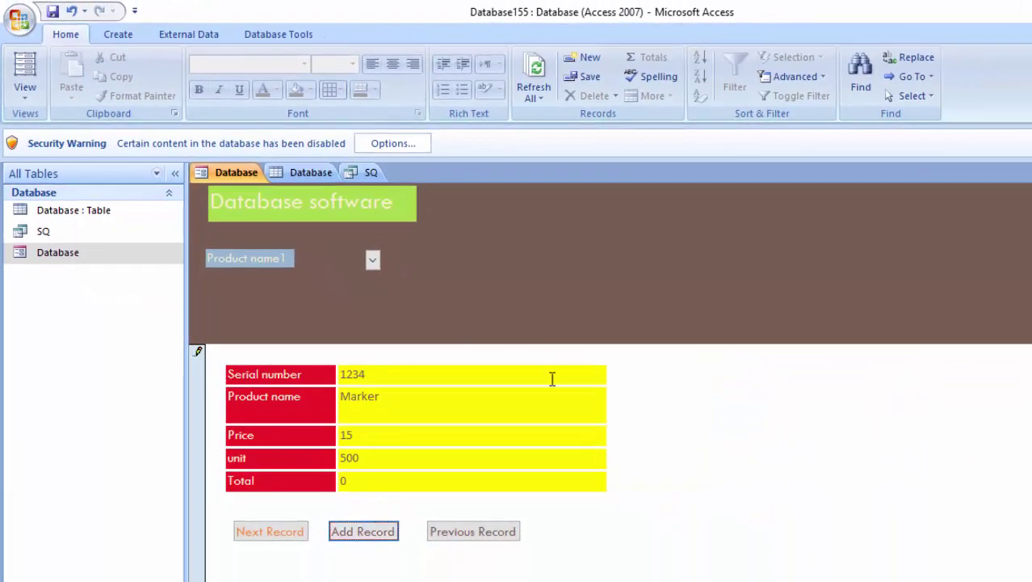
- Try saving the form's Marker record, dismiss the duplicate-values errors and discard the record
left_click(373, 260)
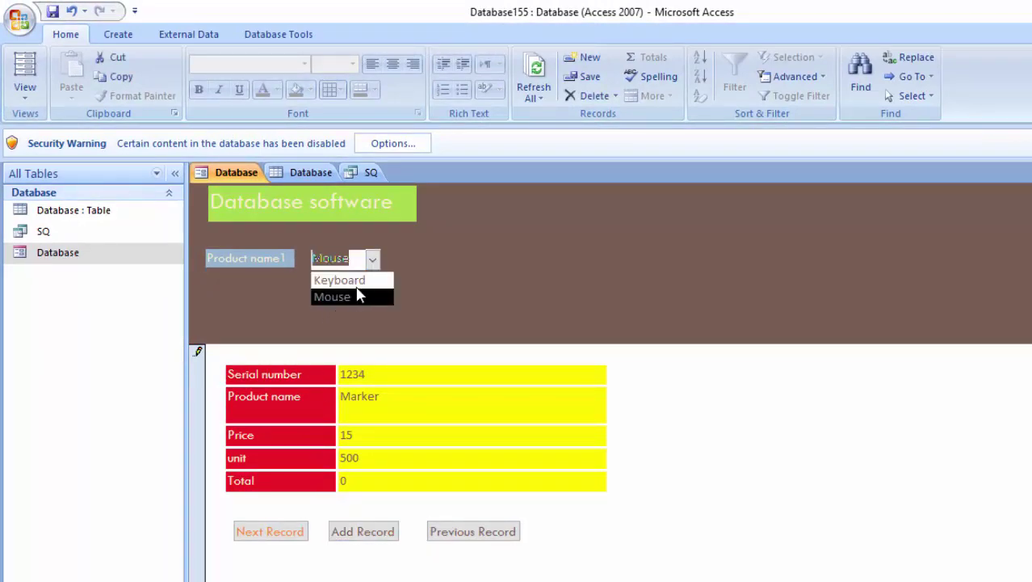
left_click(20, 19)
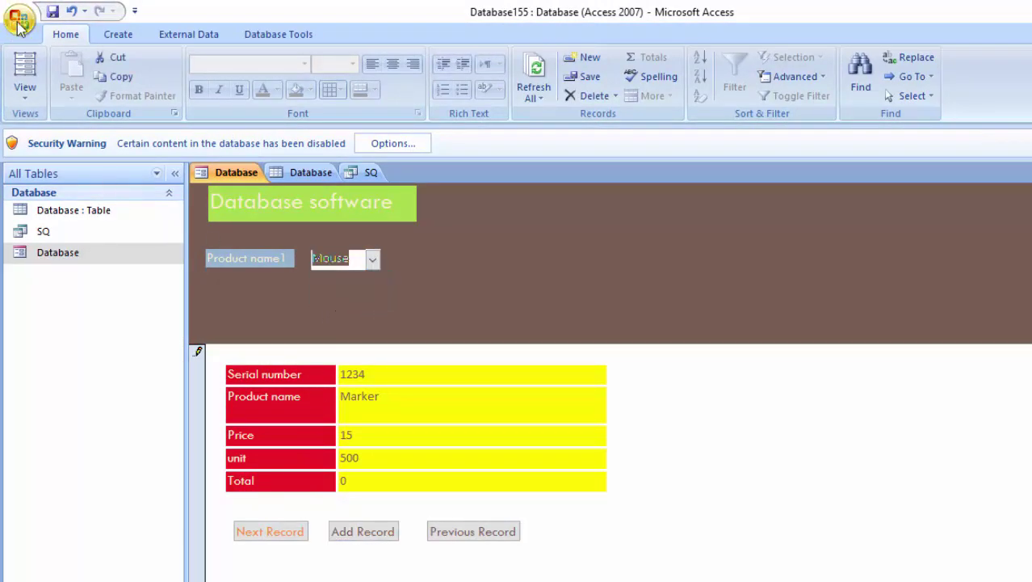
left_click(52, 141)
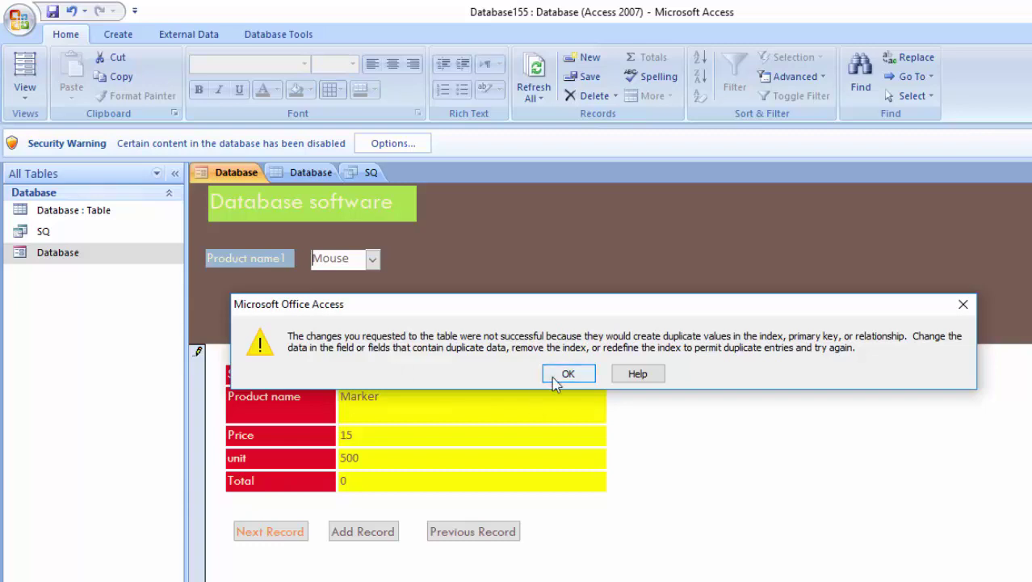
left_click(562, 374)
key("Return")
left_click(578, 374)
left_click(572, 388)
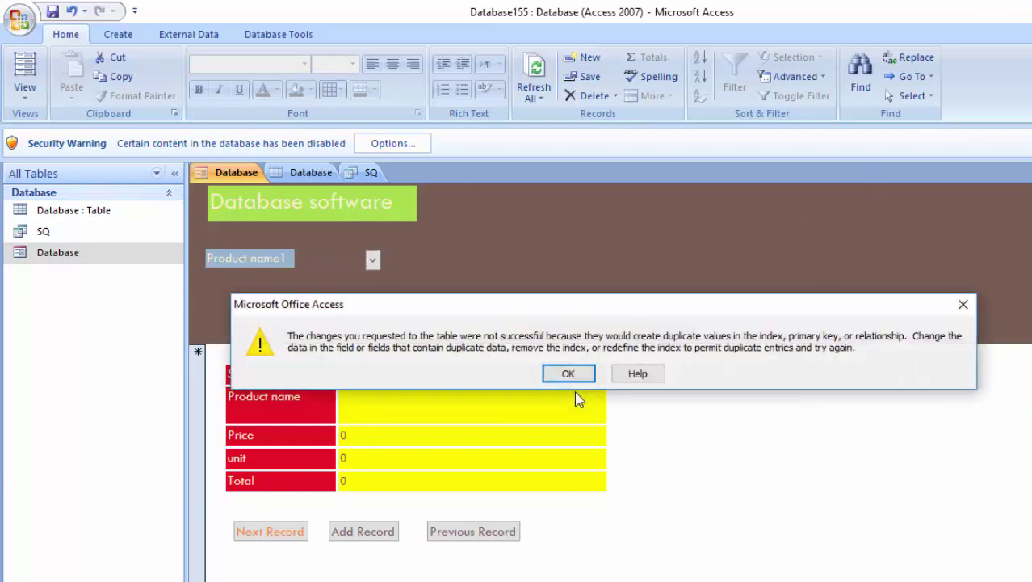
left_click(578, 374)
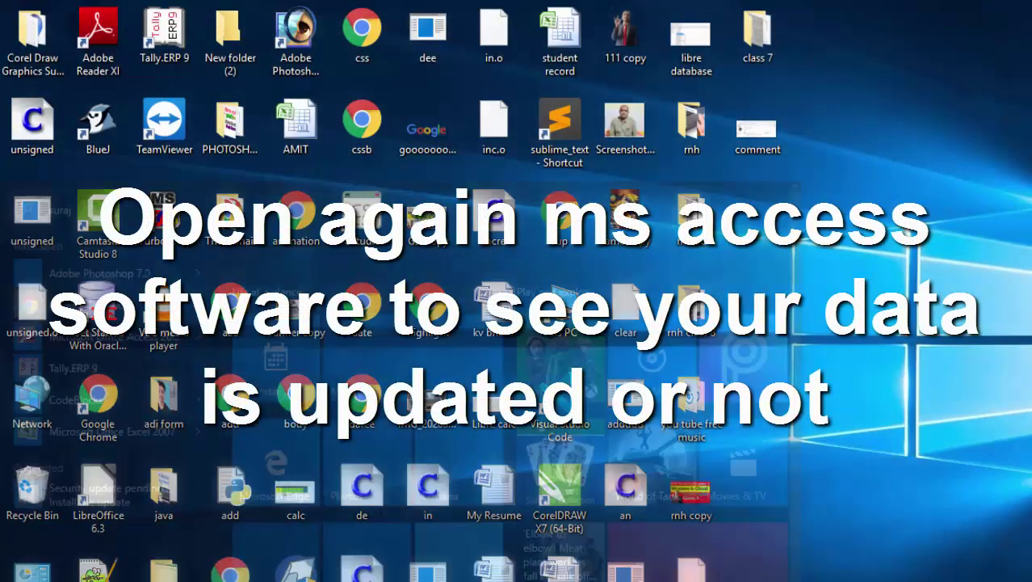
- Bring up the Windows Start menu to relaunch Access 2007 with Database155
key("super")
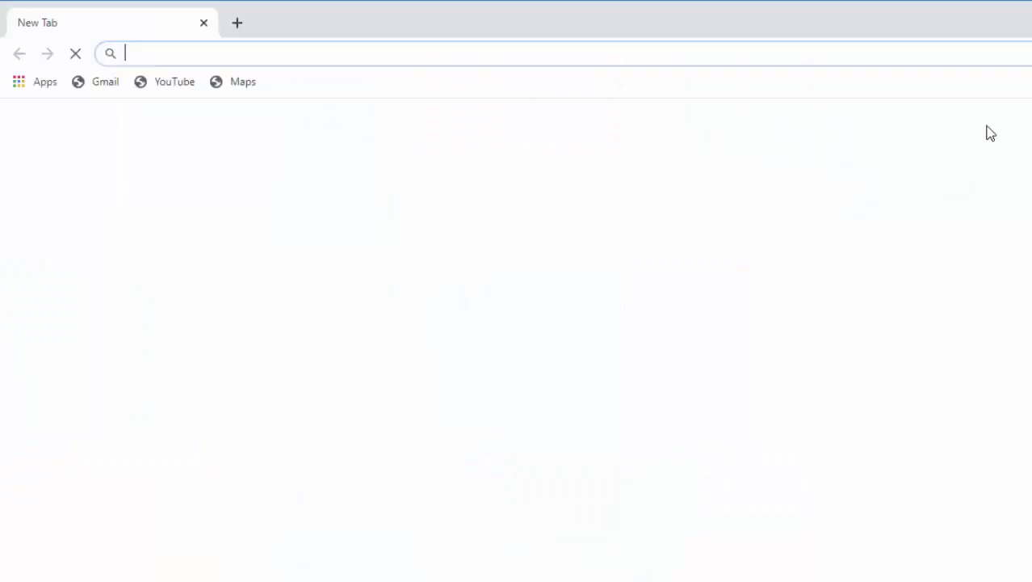
key("super")
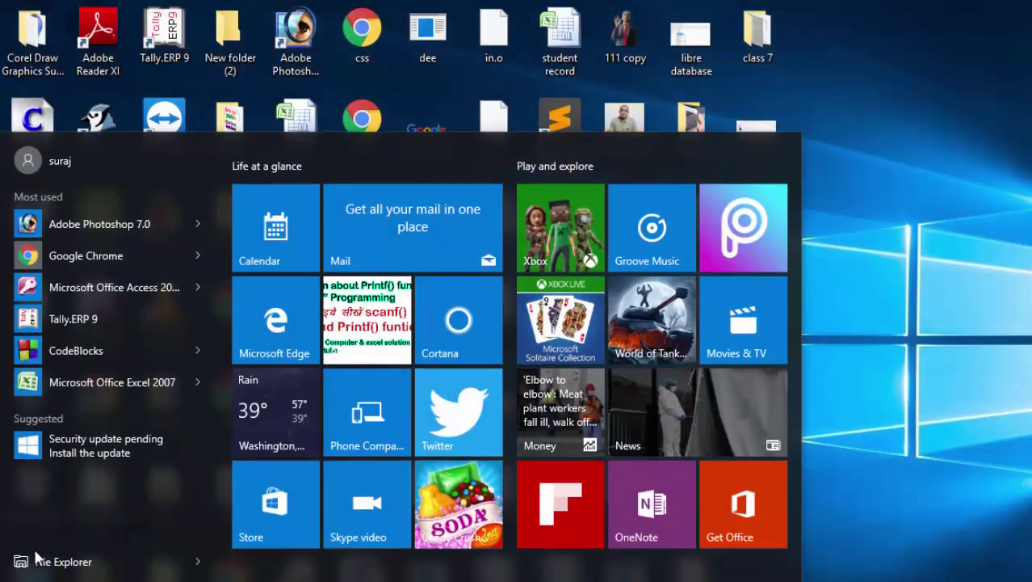
key("super")
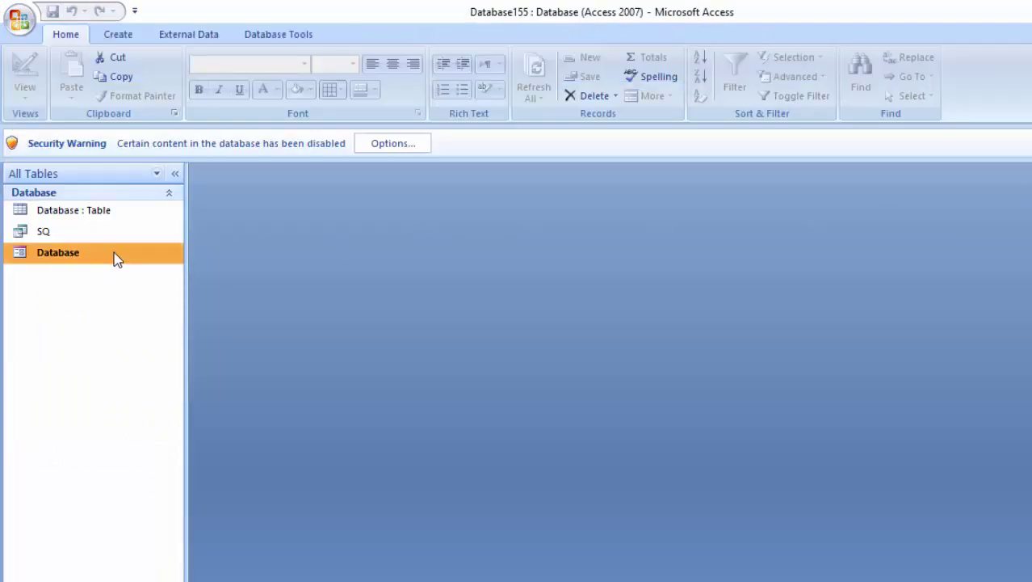
- In the Database form, confirm Marker is listed, test Previous/Next Record, and end on a blank new record
double_click(108, 256)
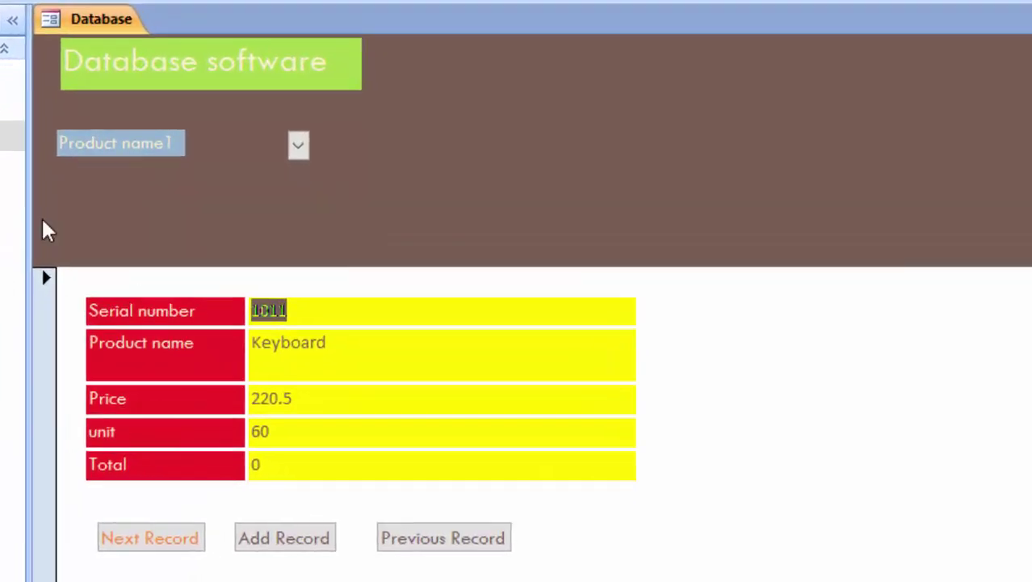
left_click(287, 138)
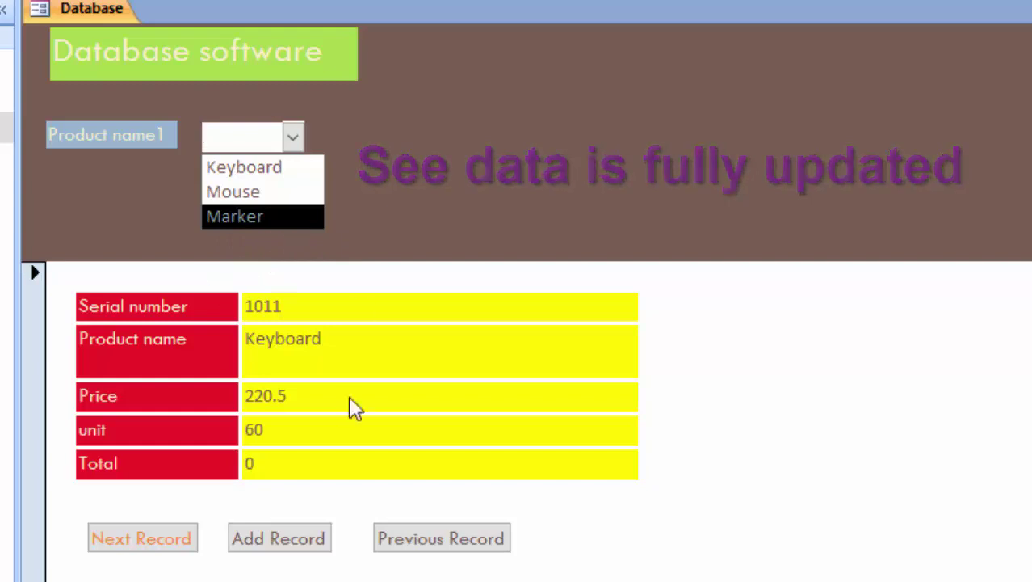
left_click(449, 540)
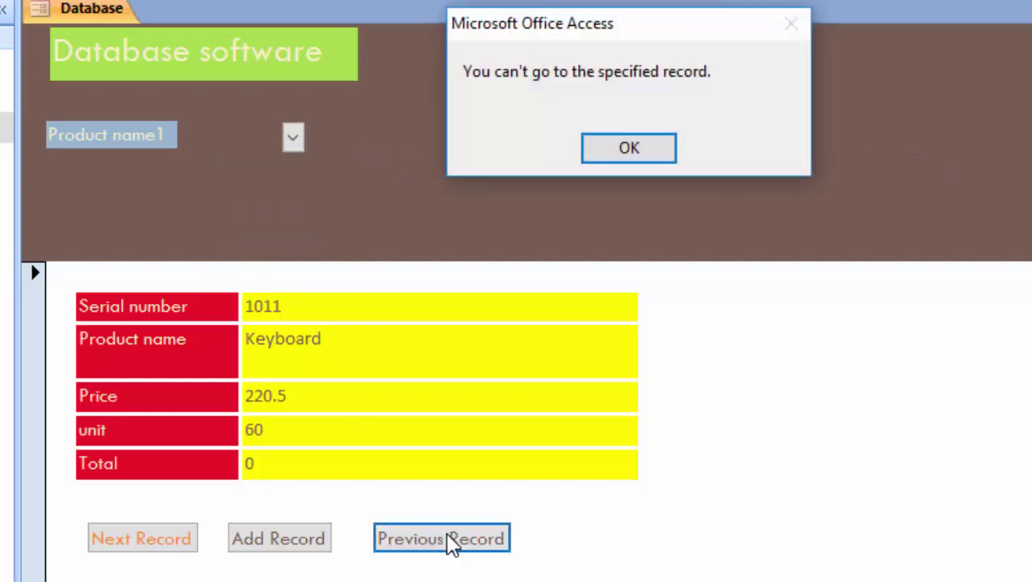
left_click(646, 151)
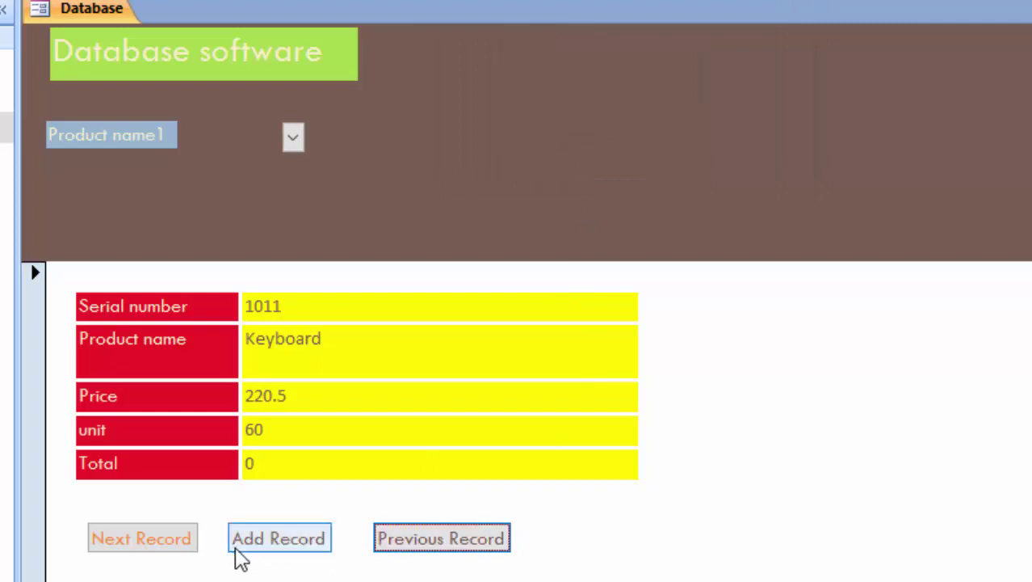
left_click(179, 543)
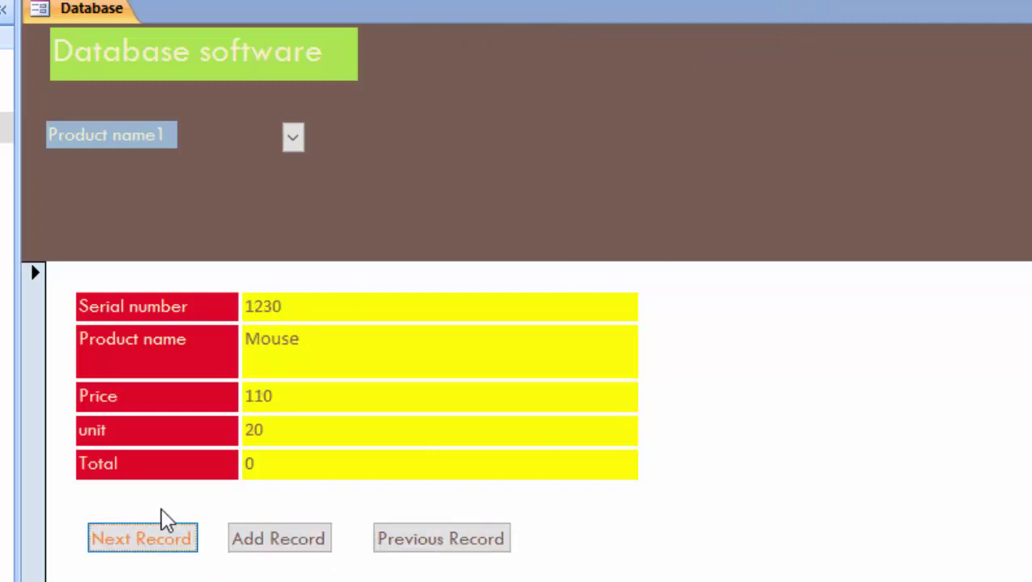
left_click(272, 541)
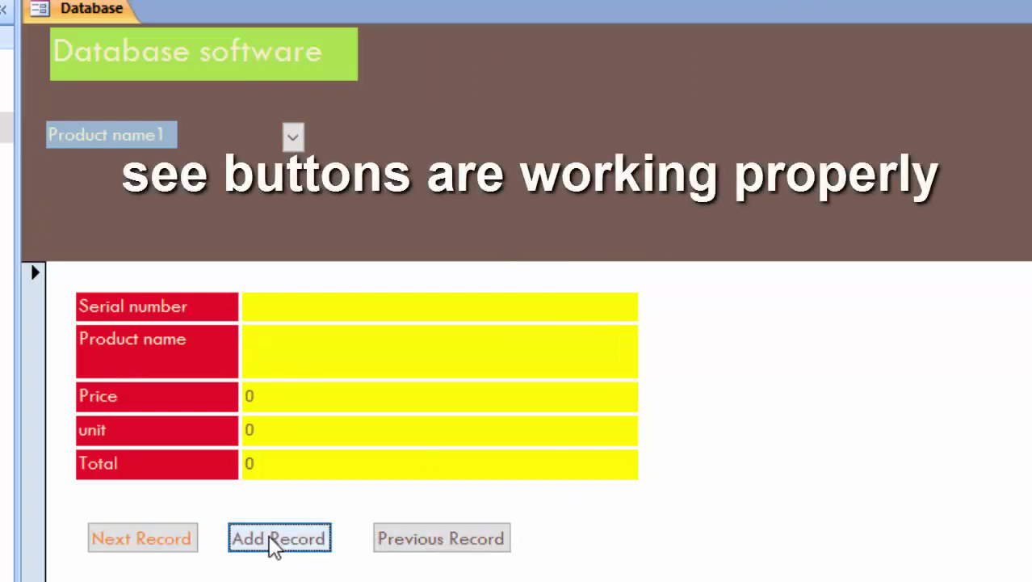
- Enter serial number 1230 after the six-digit value 123457 is rejected by validation
left_click(317, 312)
type("123")
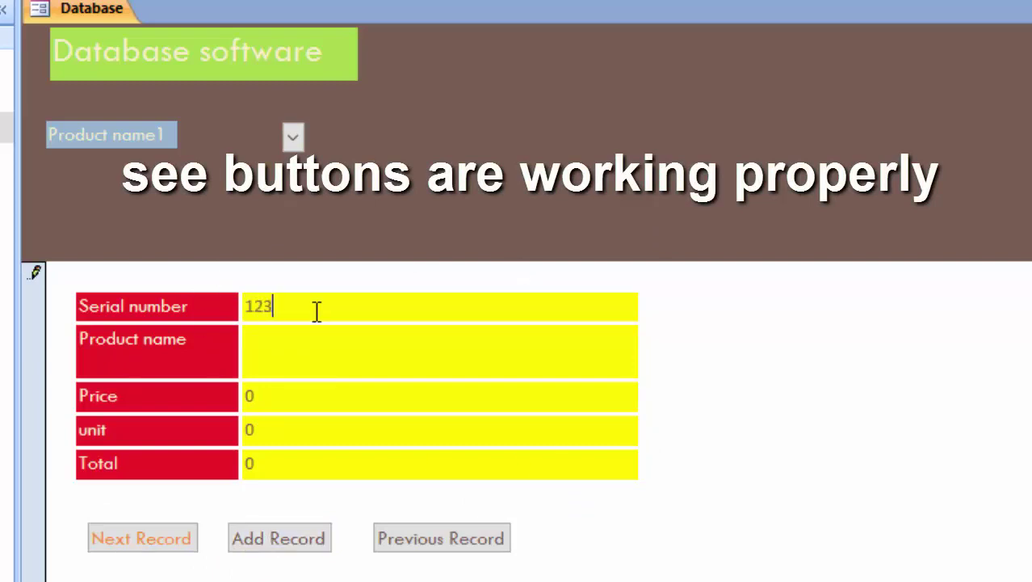
type("457")
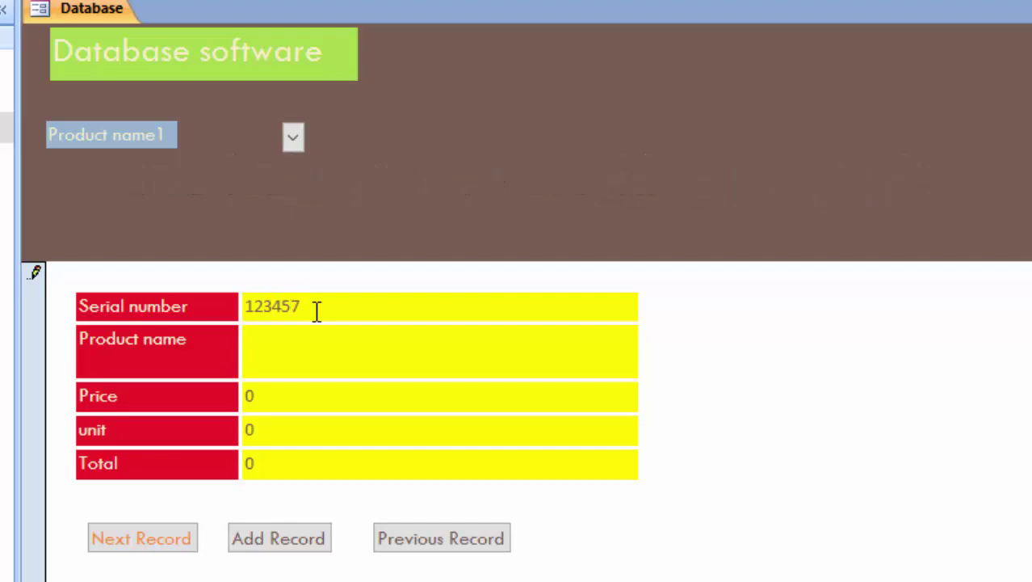
key("Return")
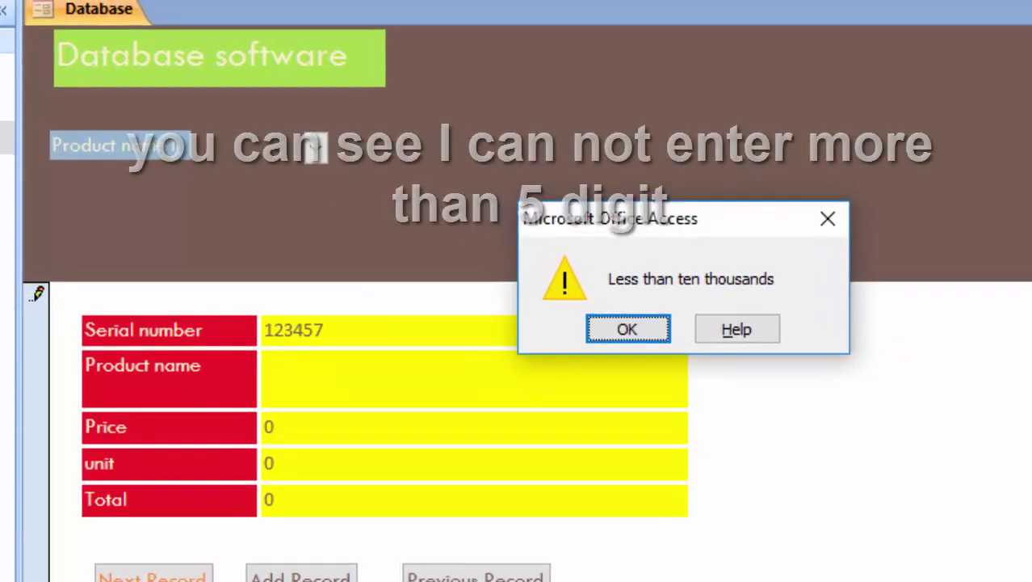
left_click(661, 355)
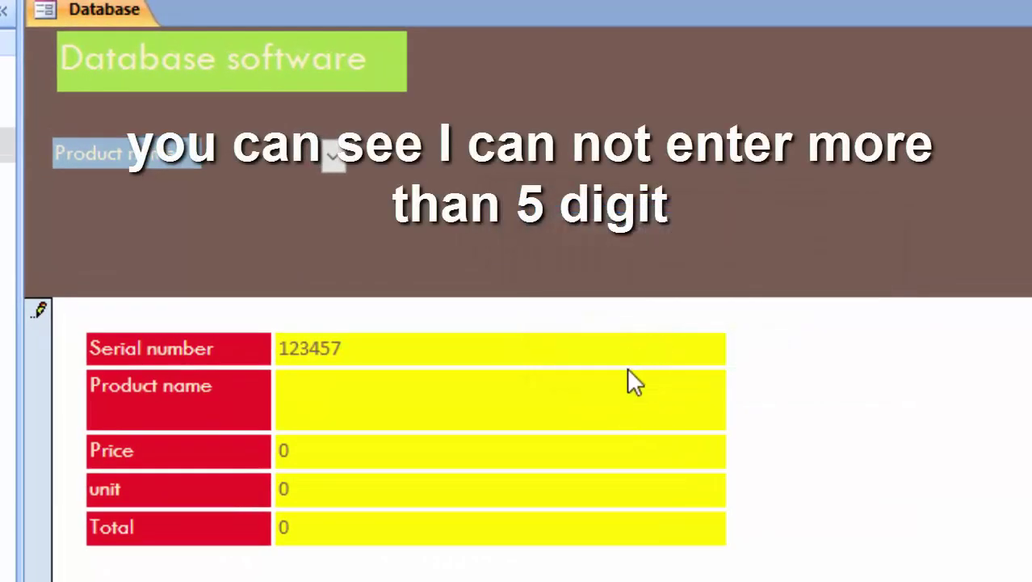
key("BackSpace")
key("BackSpace")
type("0")
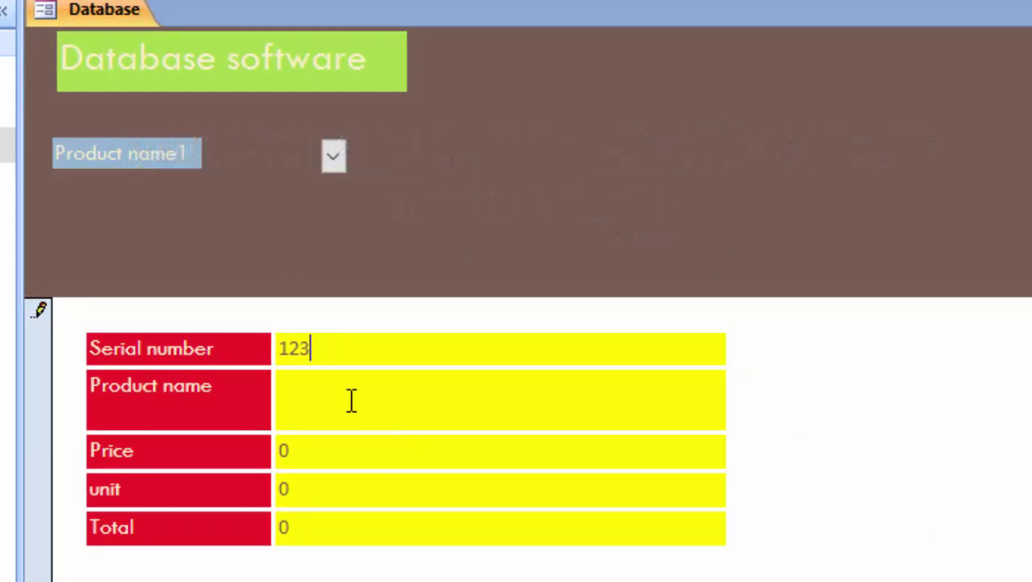
type("0")
- Fill in product name Head Pohone, price 780 and unit 20, then check the Total field
left_click(341, 394)
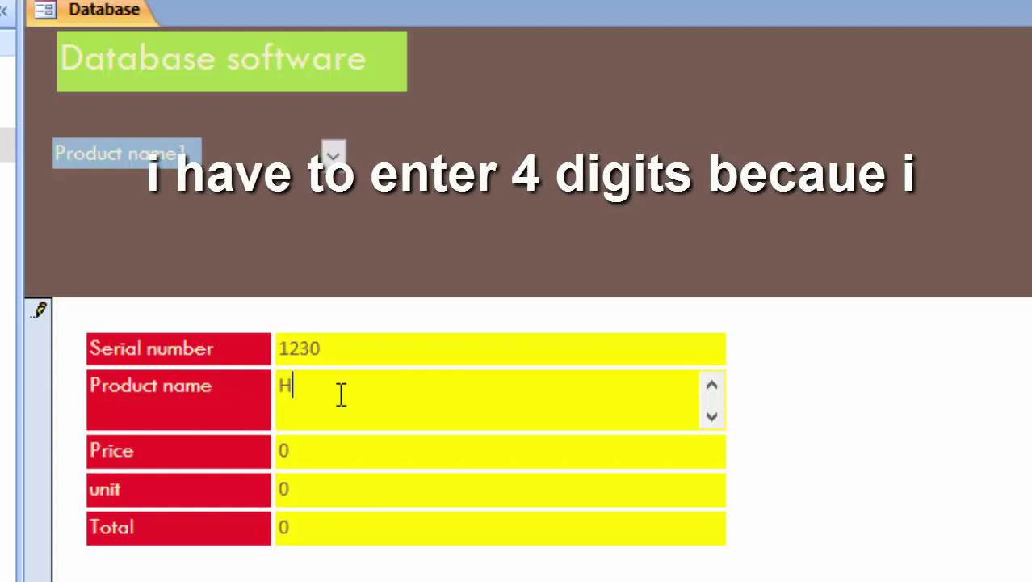
type("ea")
type("d POh")
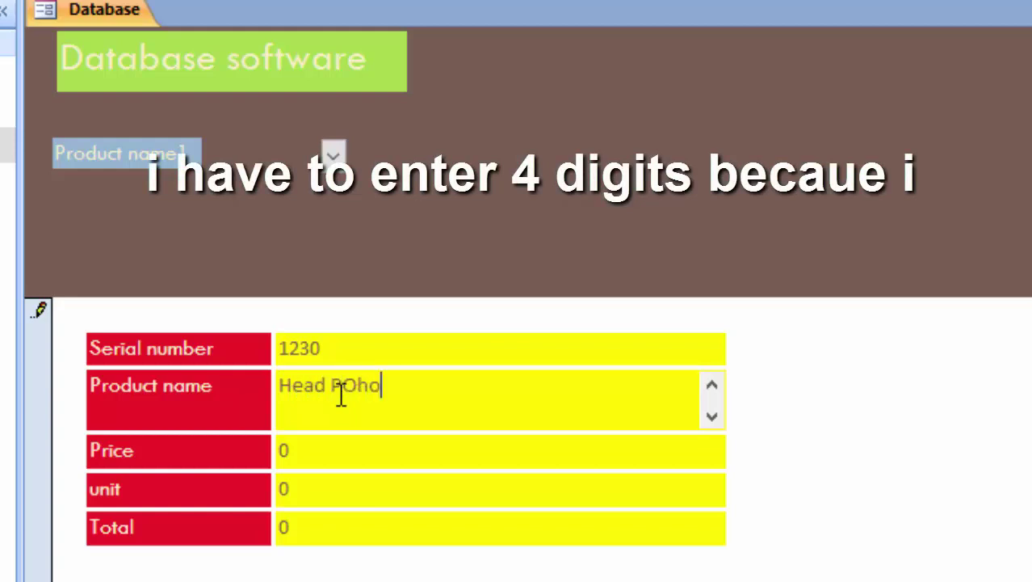
type("ne")
key("Tab")
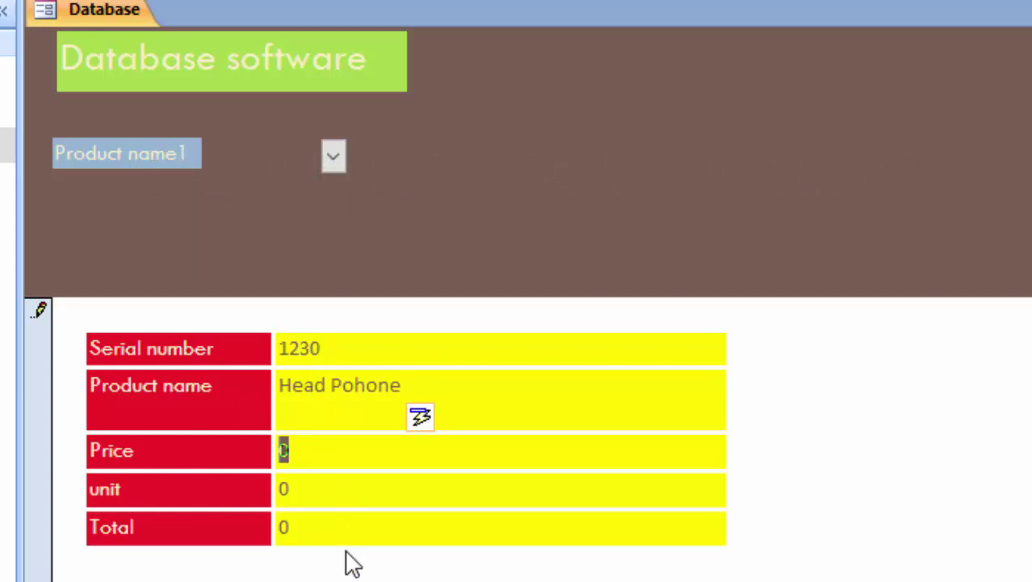
type("7")
type("80")
key("Tab")
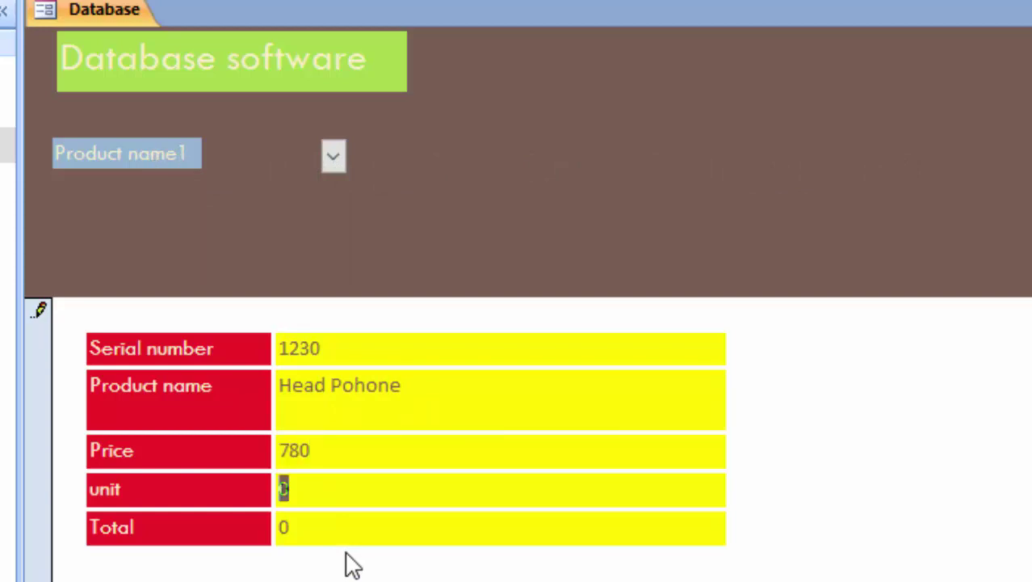
type("2")
key("Tab")
left_click(315, 529)
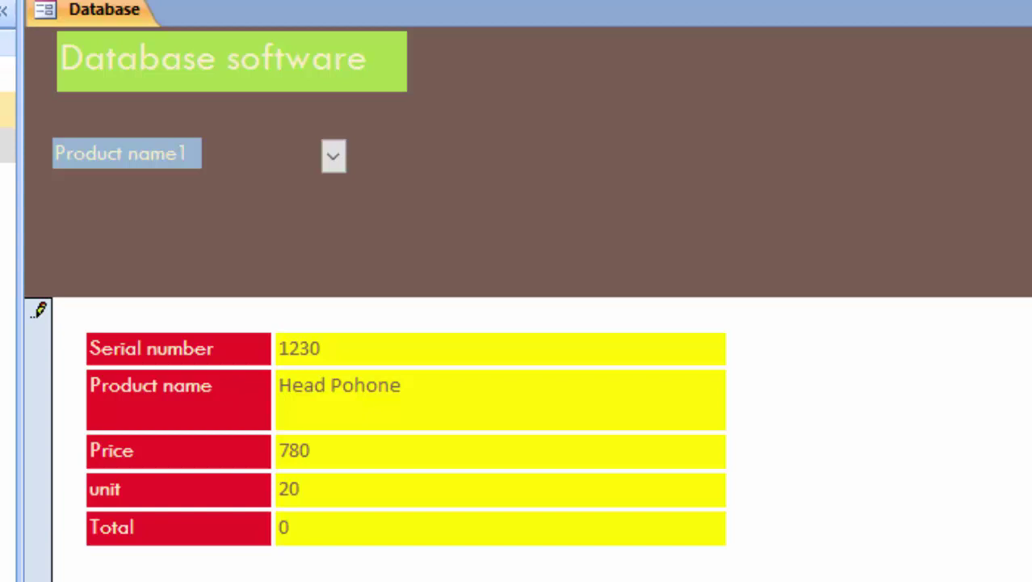
double_click(8, 109)
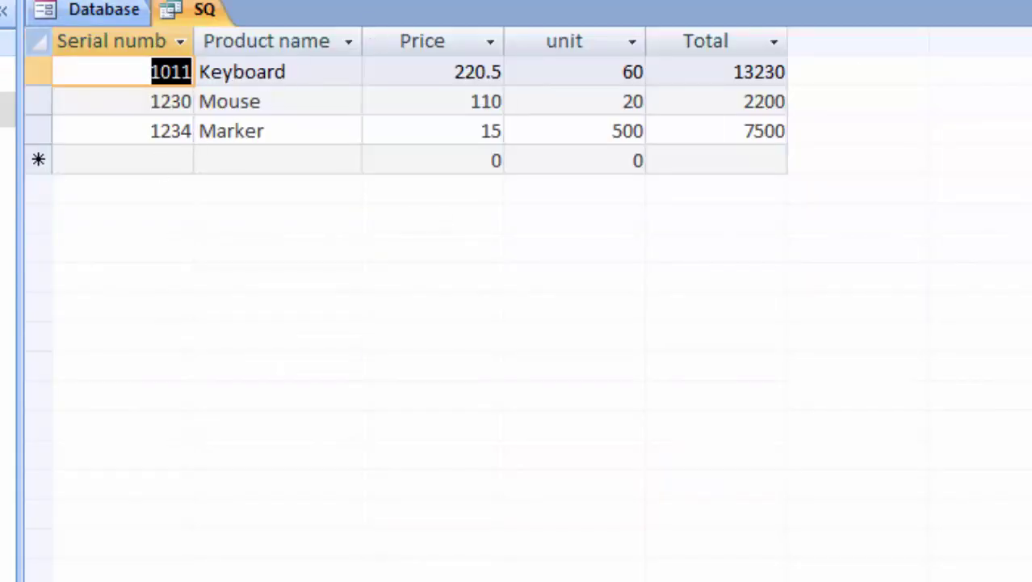
- Add a 2340 HeadPhone row (price 780, unit 500, Total 390000) to SQ, then save and close
left_click(170, 161)
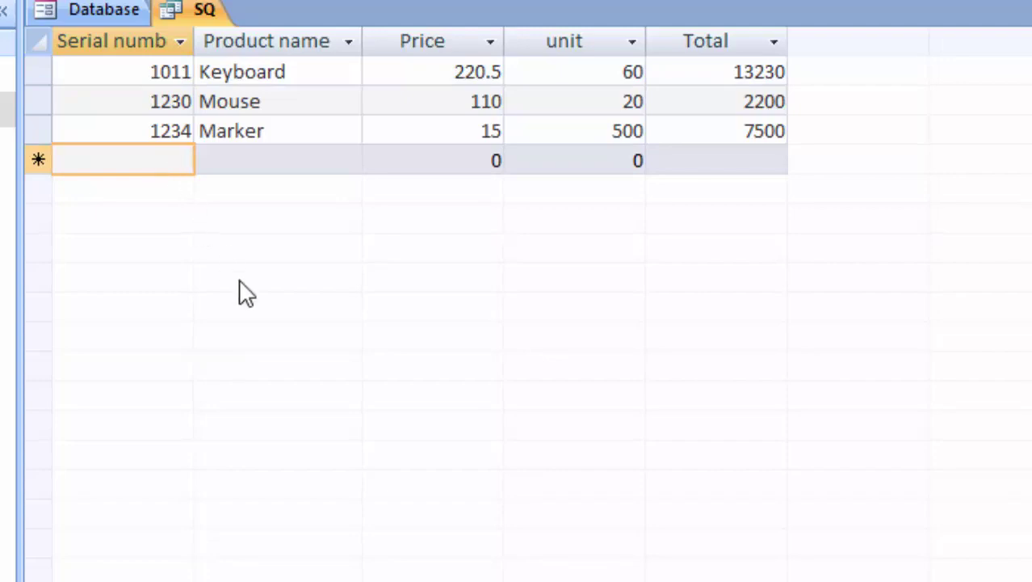
type("234")
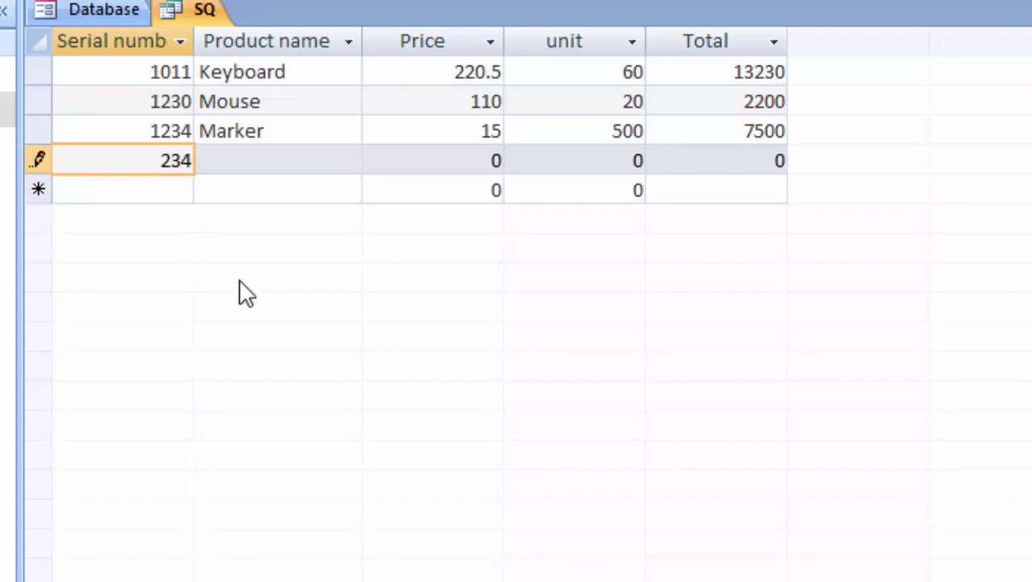
type("0")
key("Tab")
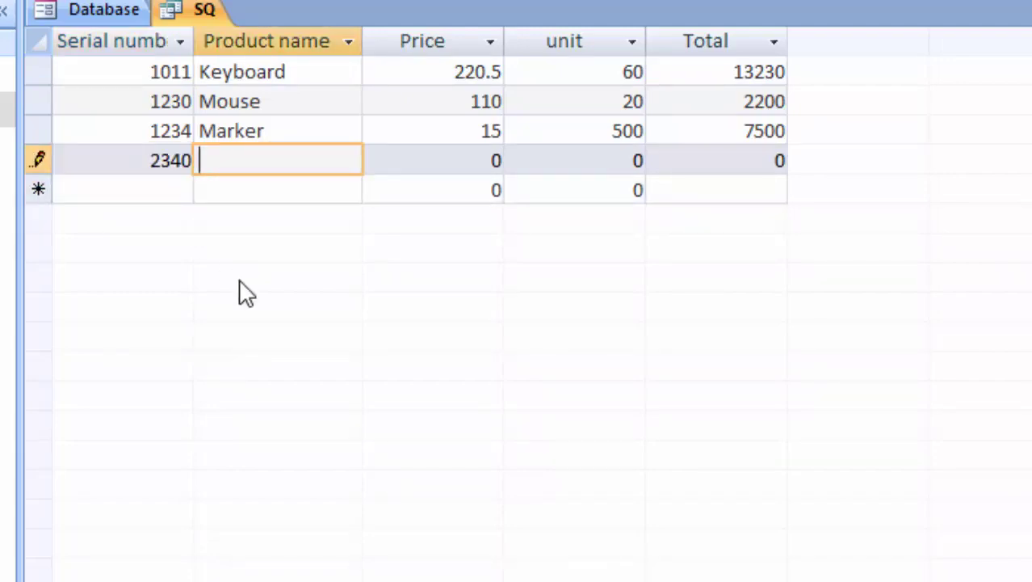
type("Hea")
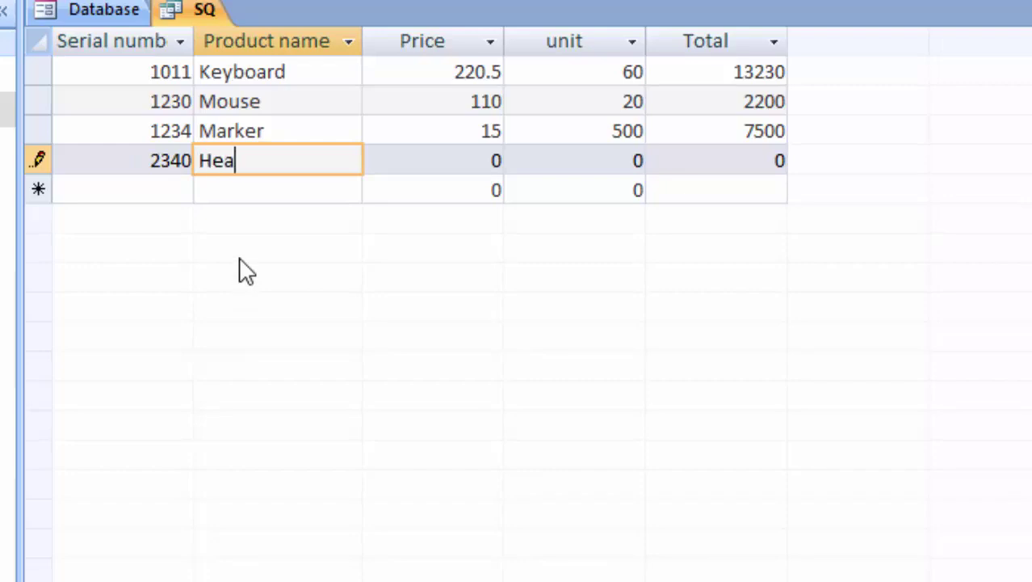
type("dPhon")
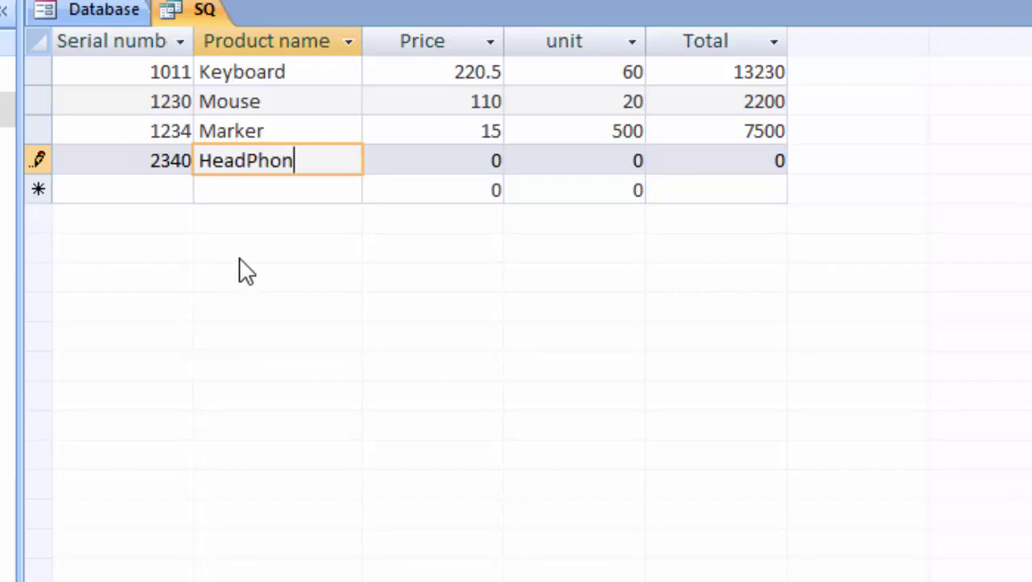
type("e")
key("Tab")
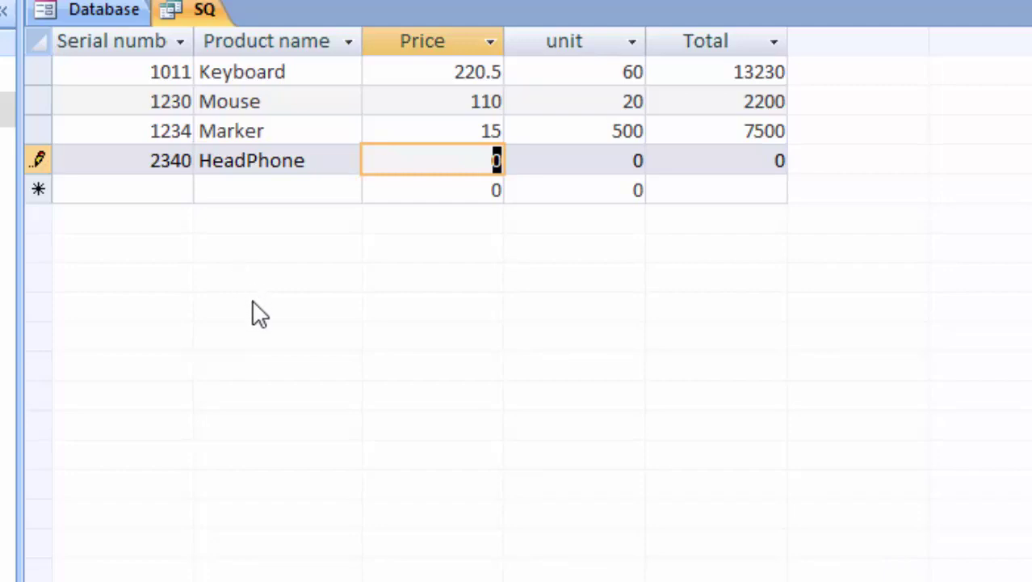
type("780")
key("Tab")
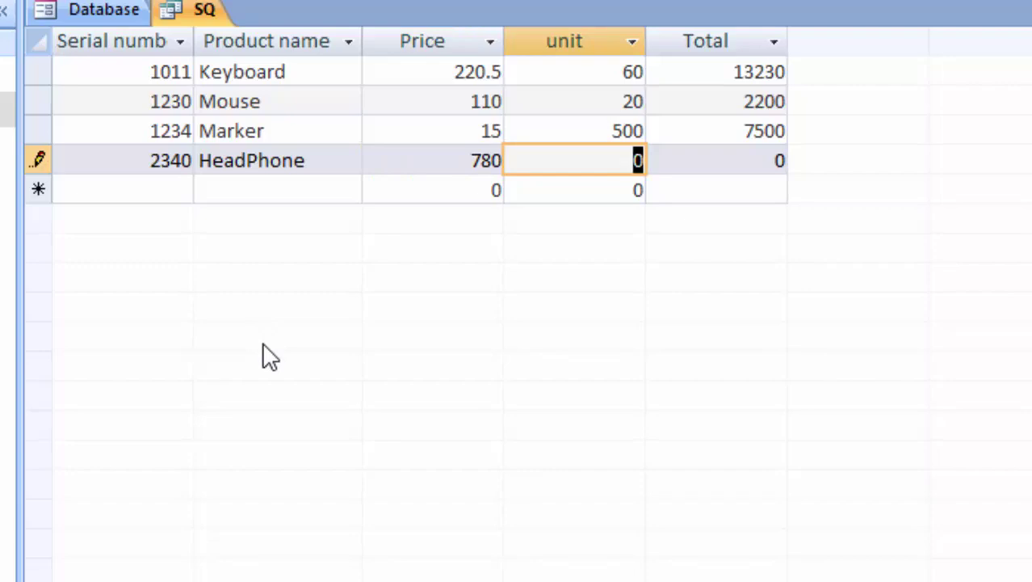
type("5")
type("00")
key("Tab")
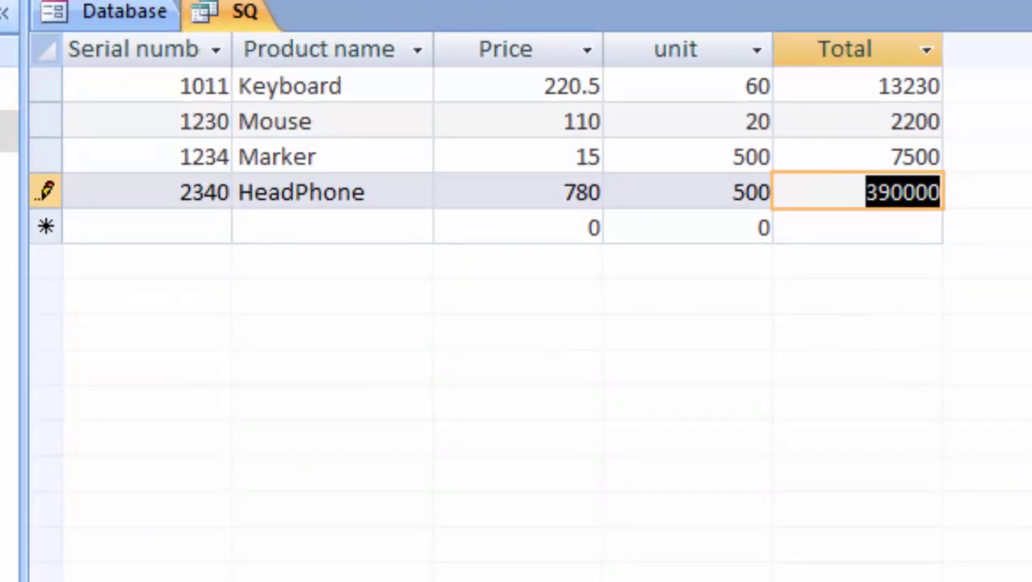
left_click(24, 25)
left_click(37, 138)
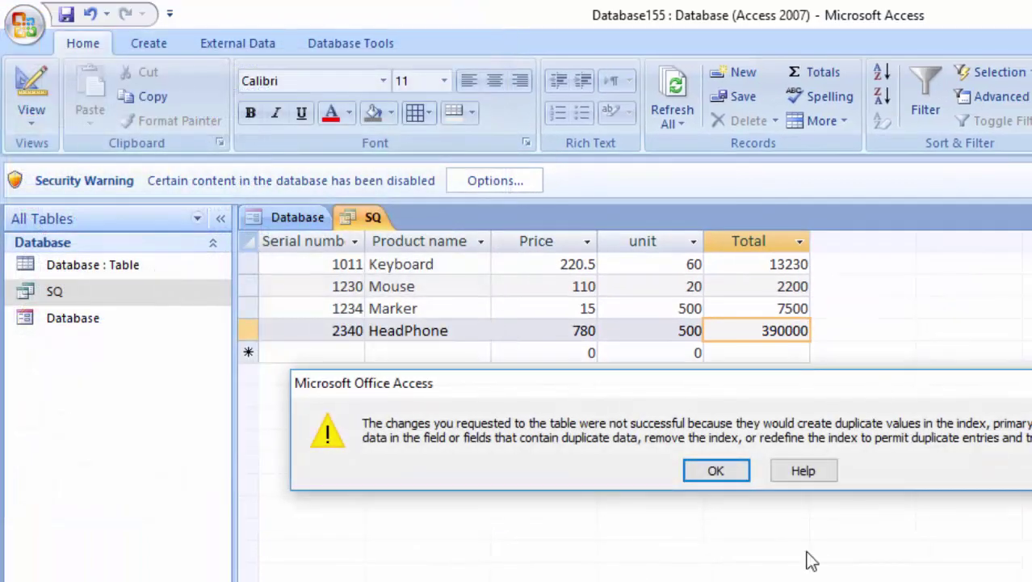
- Dismiss the duplicate-index error, close Access, and relaunch it from the Start menu
left_click(716, 470)
left_click(727, 488)
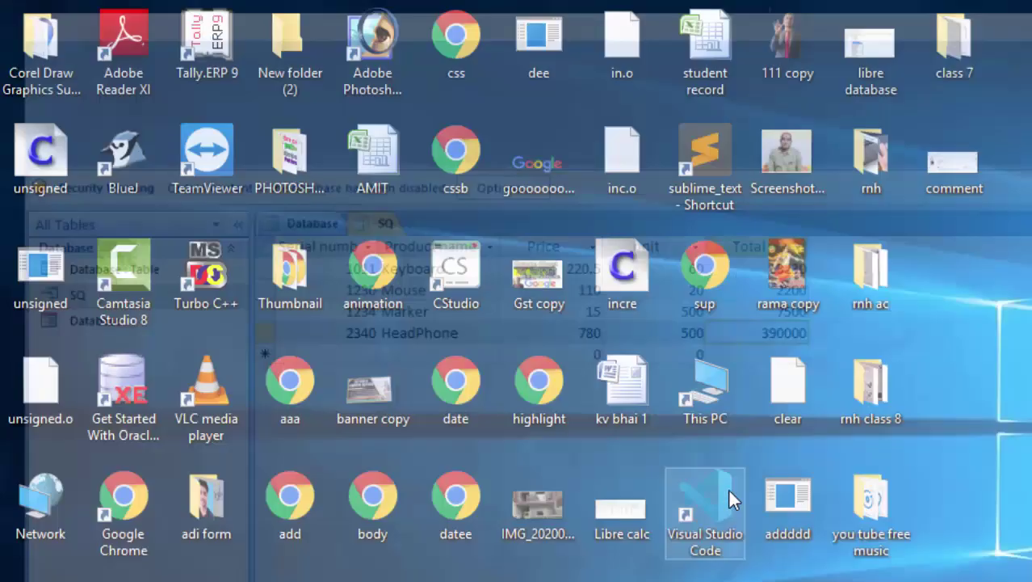
key("super")
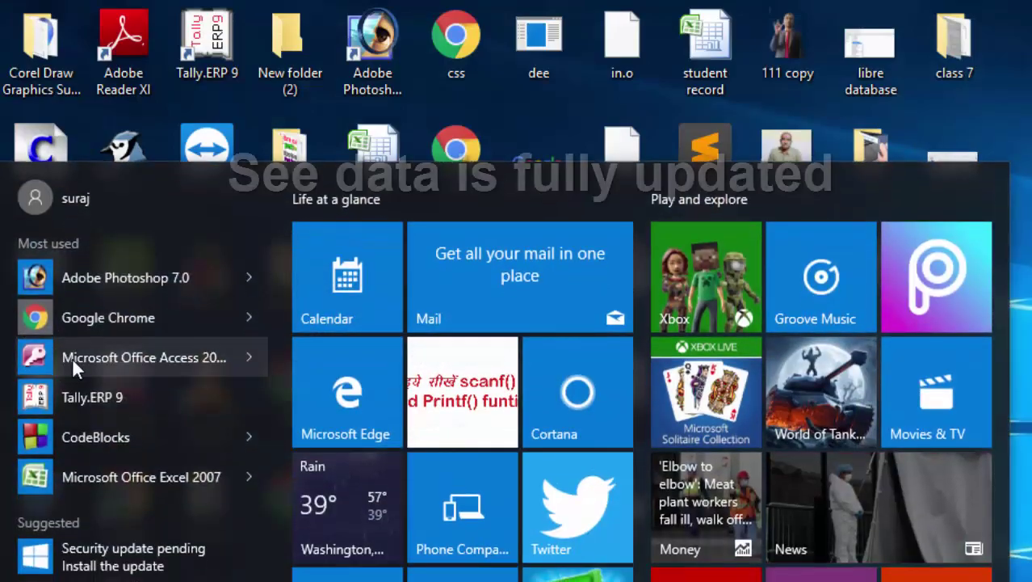
left_click(72, 357)
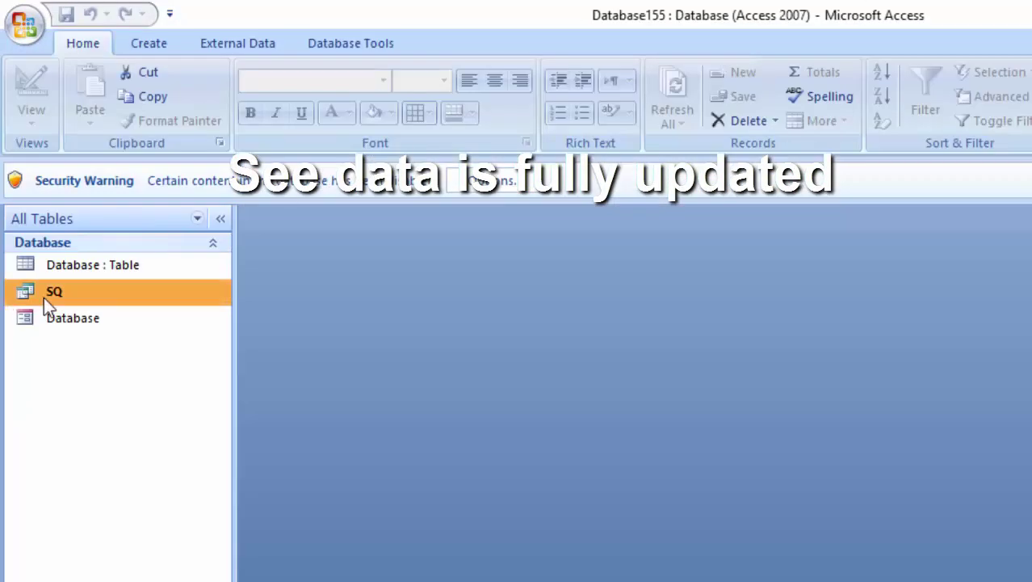
- Select HeadPhone in the Database form's product search combo box
double_click(63, 325)
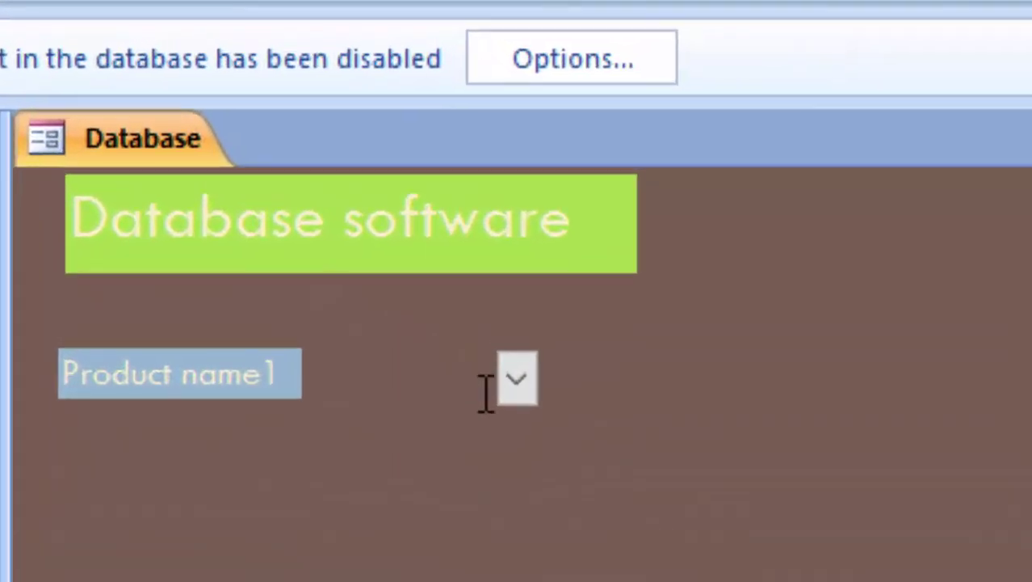
left_click(469, 244)
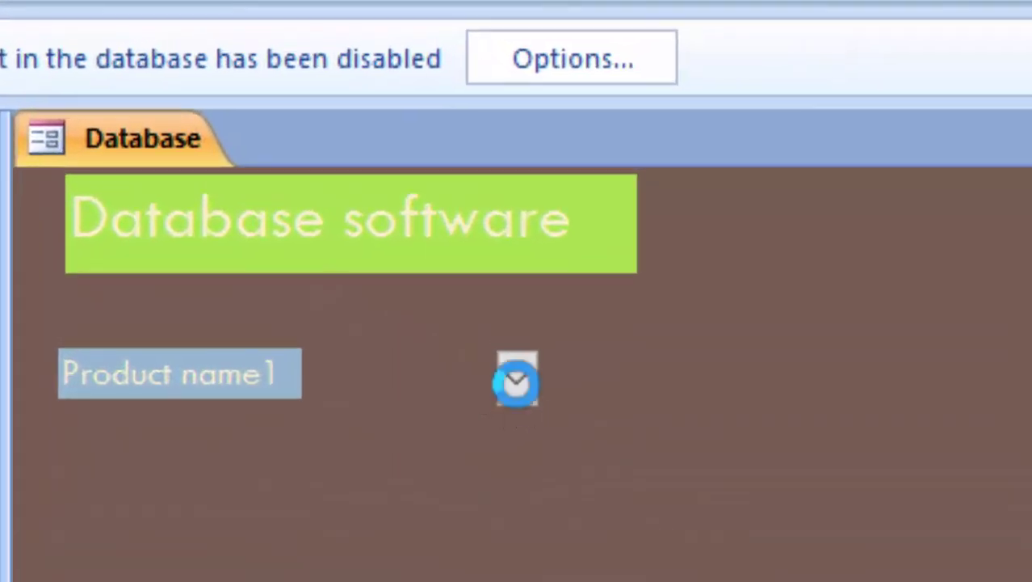
left_click(473, 574)
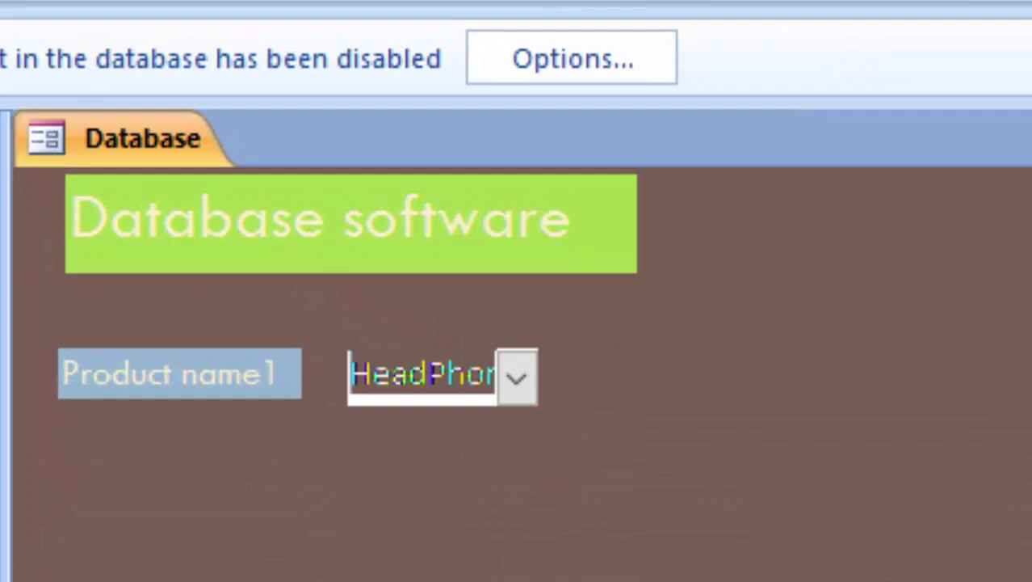